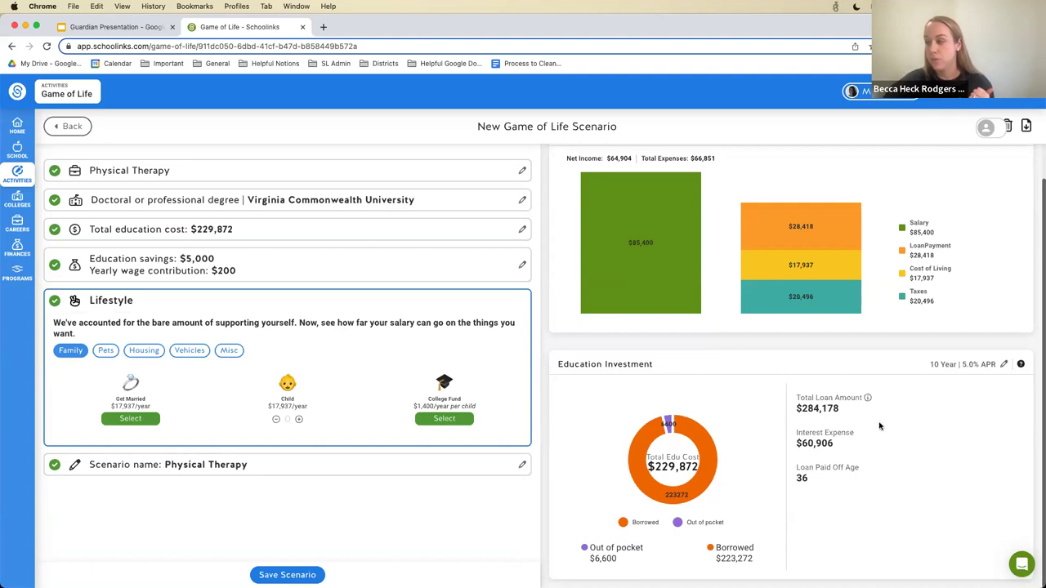
Step: Review the loan term and interest rate settings of the education investment, leaving them as they are
{"action": "left_click", "coordinate": [1004, 364]}
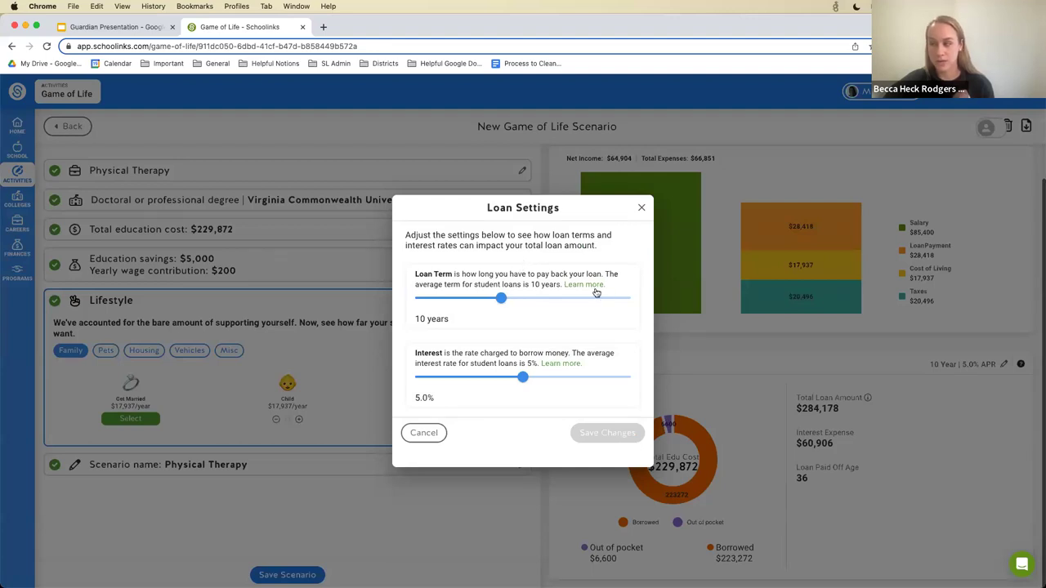
{"action": "left_click", "coordinate": [642, 209]}
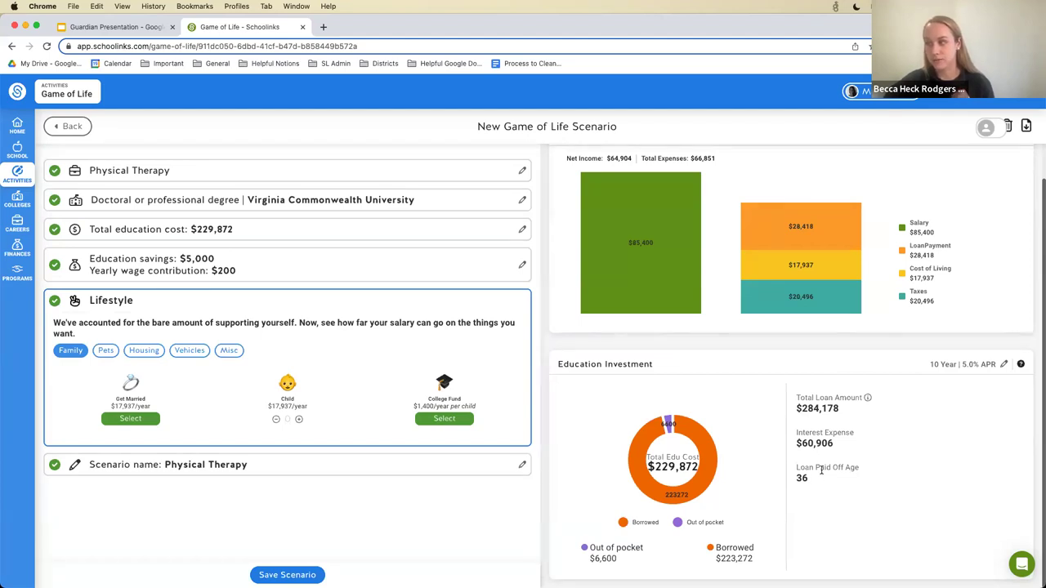
{"action": "scroll", "coordinate": [821, 470], "scroll_direction": "up", "scroll_amount": 1}
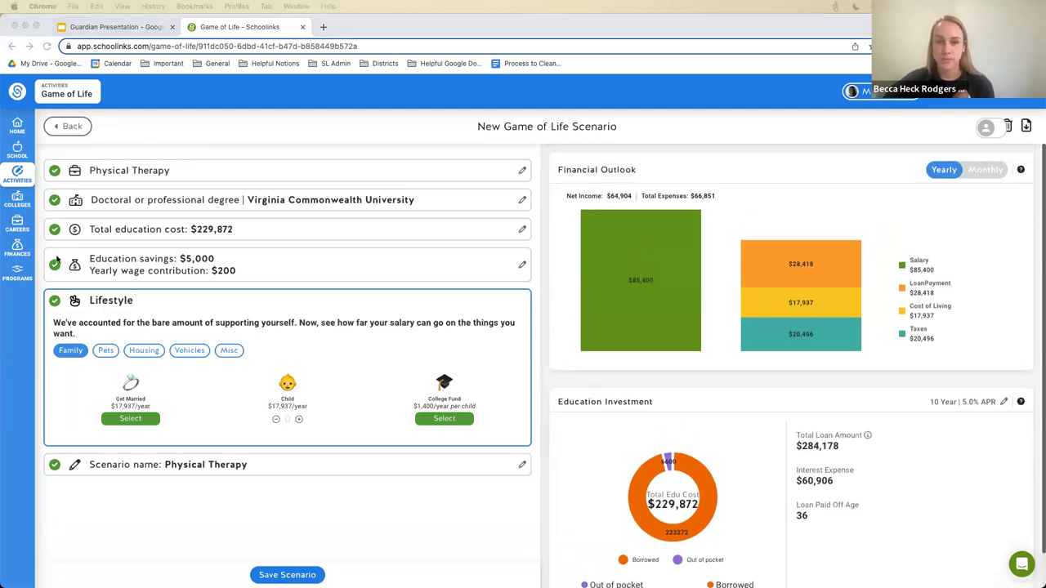
Step: Leave the Game of Life scenario for the college School Search, discarding the unsaved changes
{"action": "left_click", "coordinate": [16, 202]}
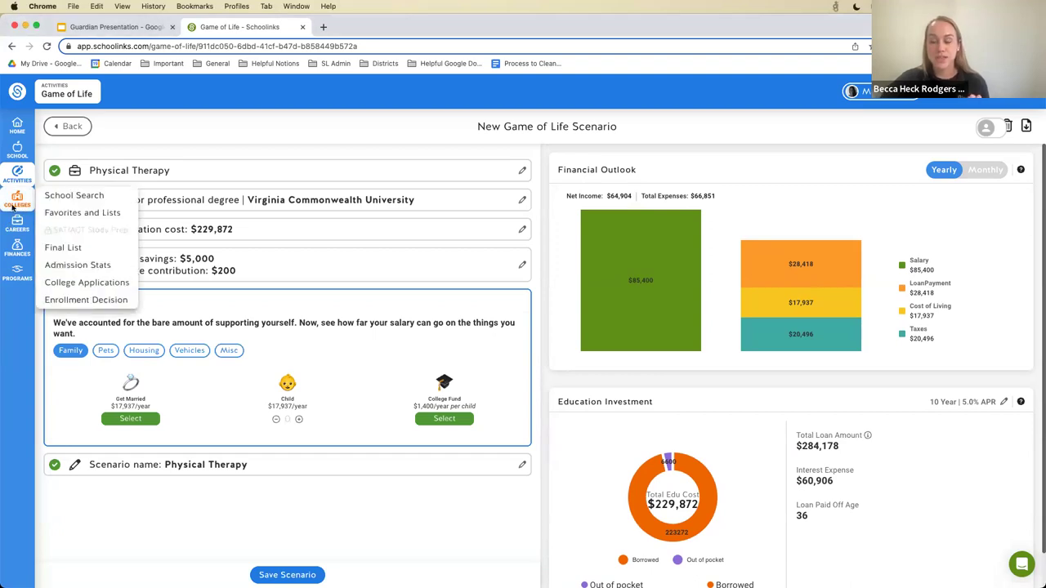
{"action": "left_click", "coordinate": [101, 202]}
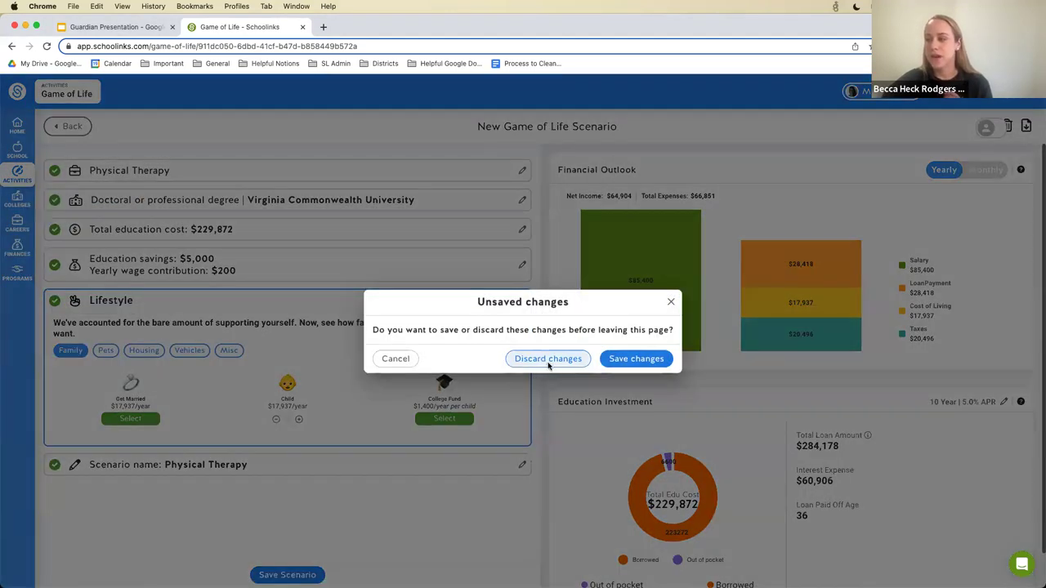
{"action": "left_click", "coordinate": [548, 360]}
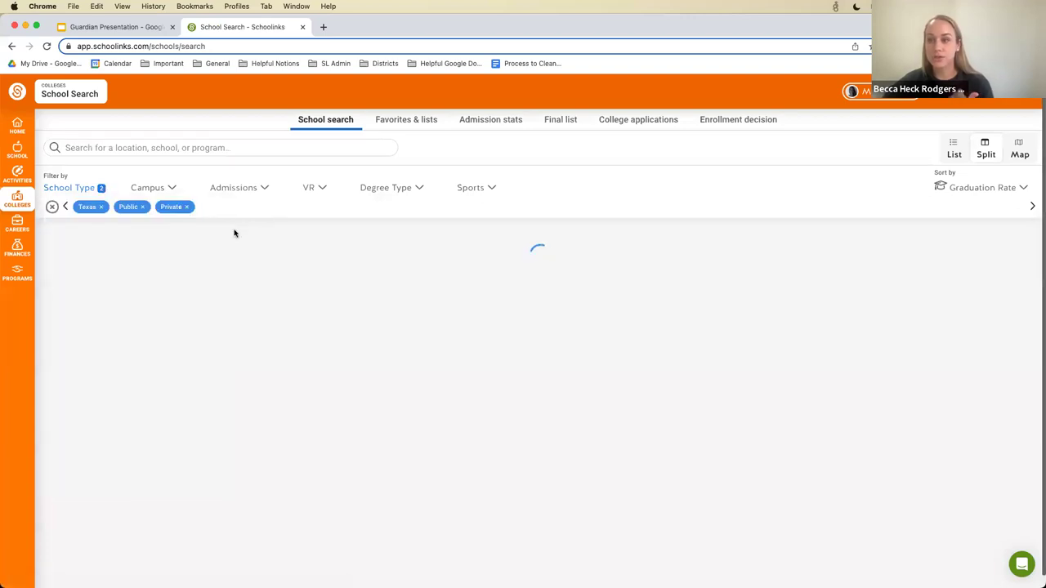
Step: Search for "virginia" and add the state of Virginia as a location filter to the school search
{"action": "left_click", "coordinate": [91, 188]}
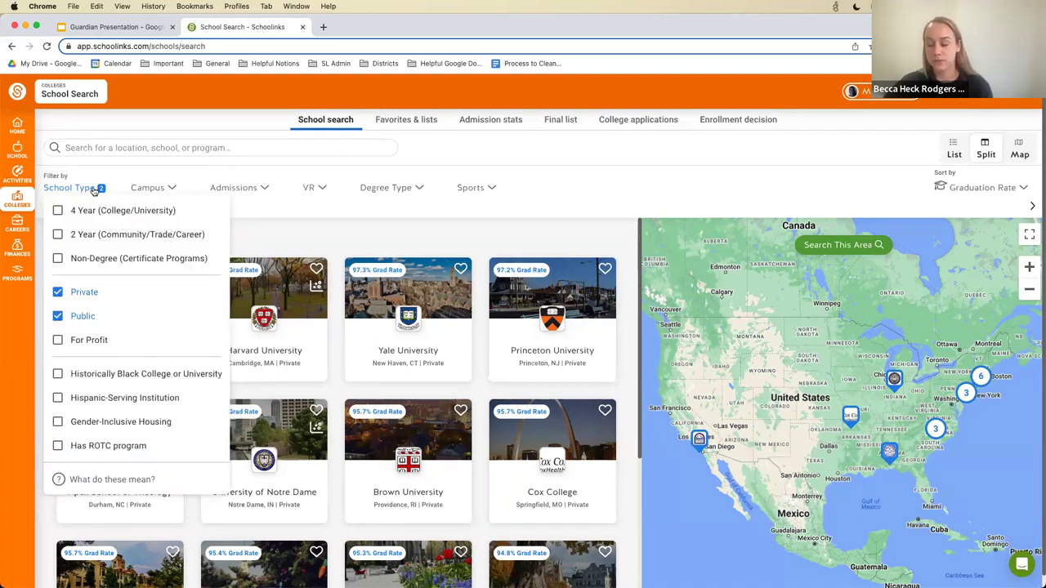
{"action": "left_click", "coordinate": [117, 148]}
{"action": "type", "text": "virginia"}
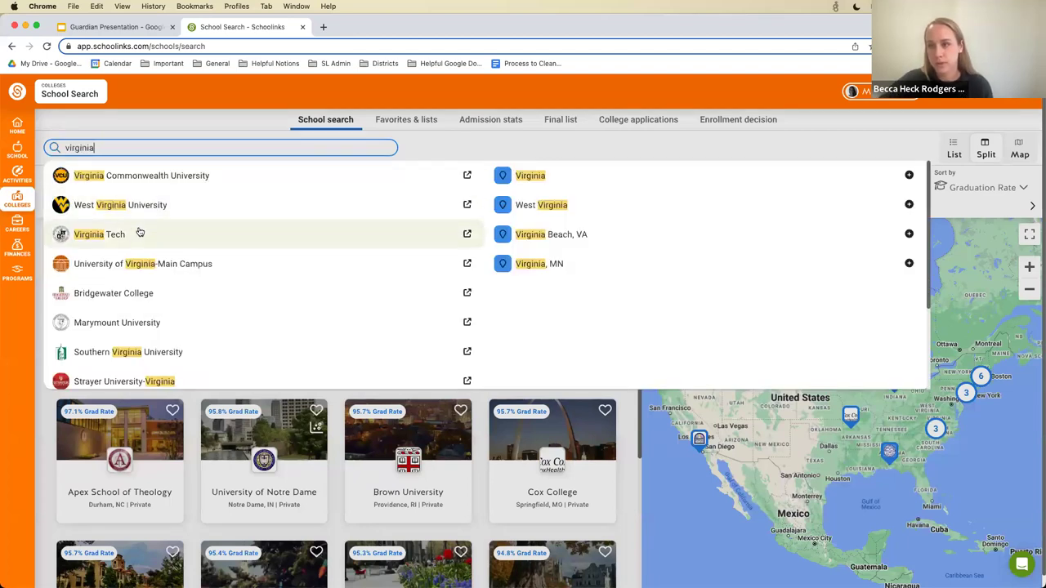
{"action": "left_click", "coordinate": [539, 176]}
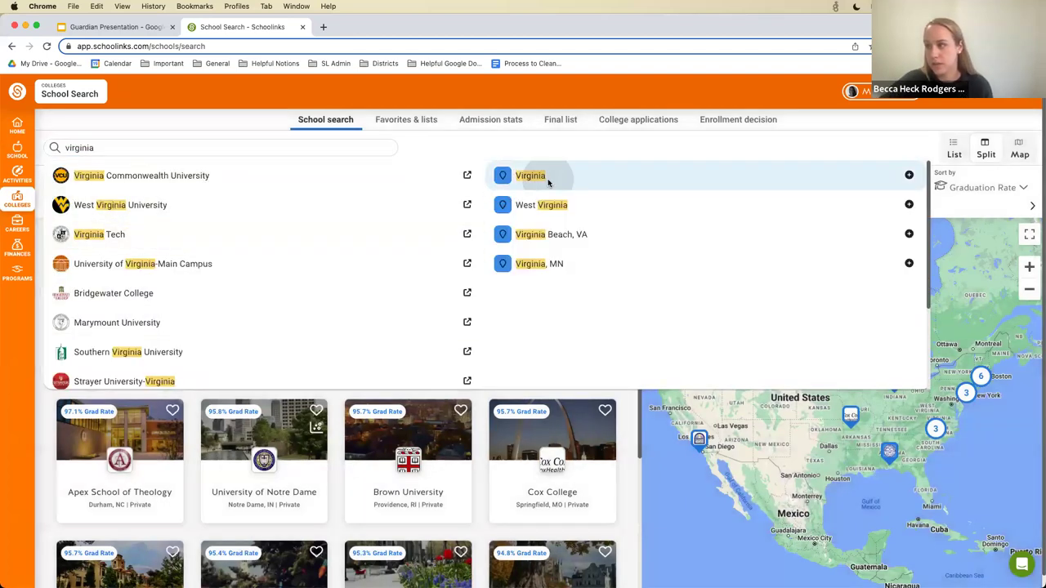
Step: Open the profile of Virginia Tech from the filtered school results
{"action": "mouse_move", "coordinate": [265, 200]}
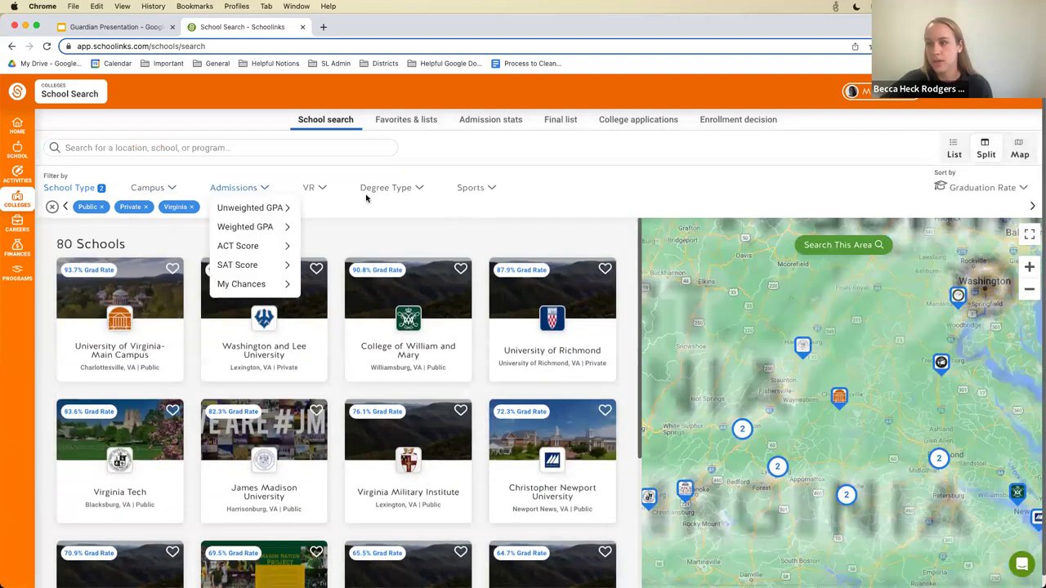
{"action": "scroll", "coordinate": [332, 305], "scroll_direction": "down", "scroll_amount": 1}
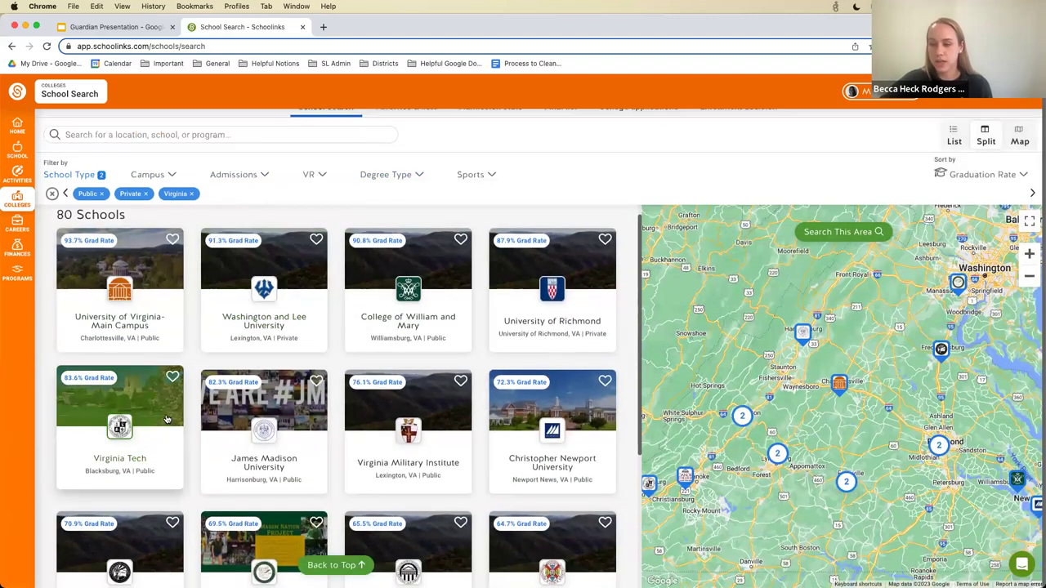
{"action": "left_click", "coordinate": [168, 418]}
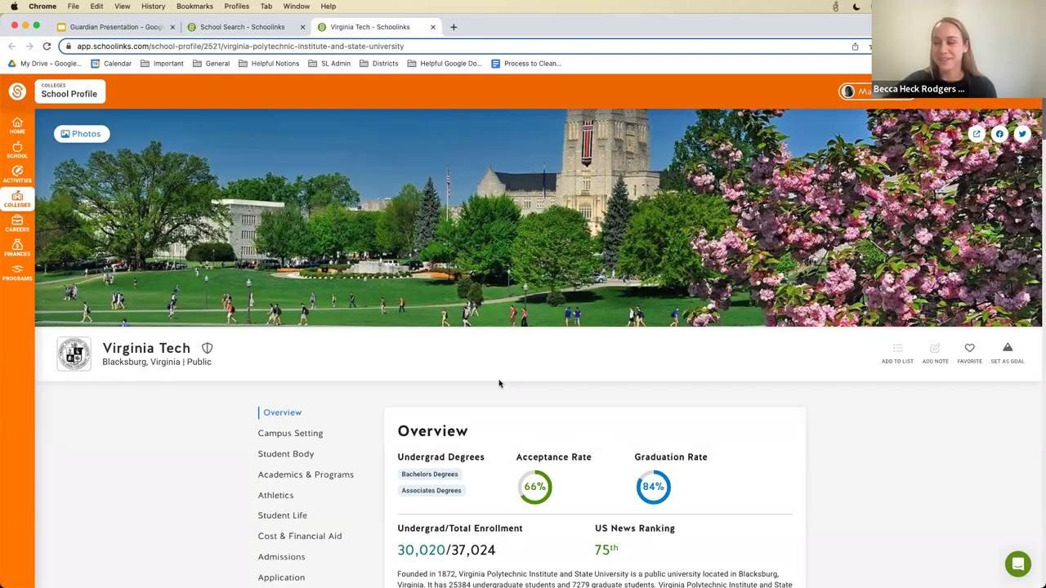
{"action": "scroll", "coordinate": [510, 378], "scroll_direction": "down", "scroll_amount": 4}
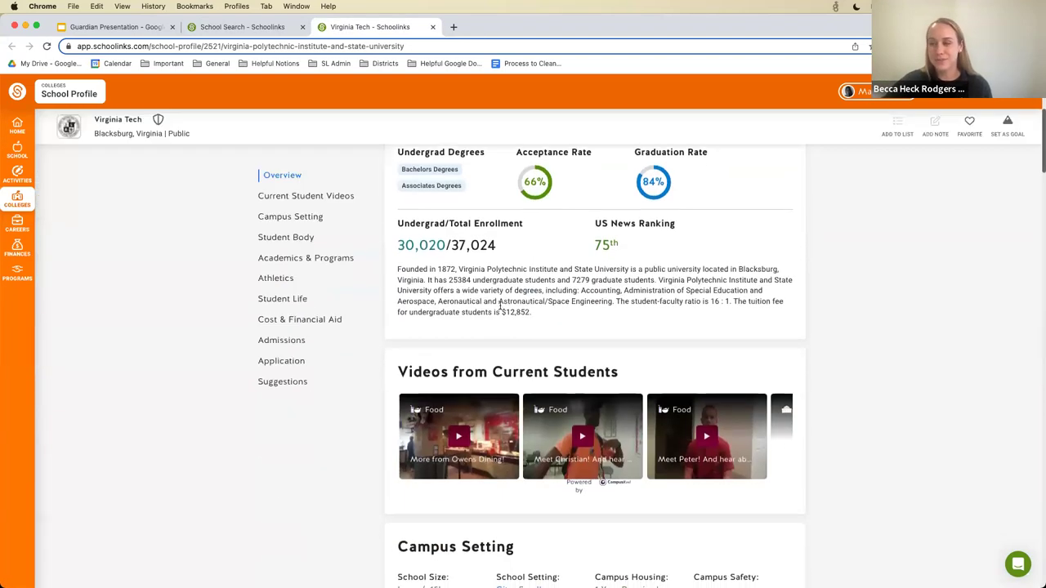
{"action": "scroll", "coordinate": [425, 286], "scroll_direction": "down", "scroll_amount": 2}
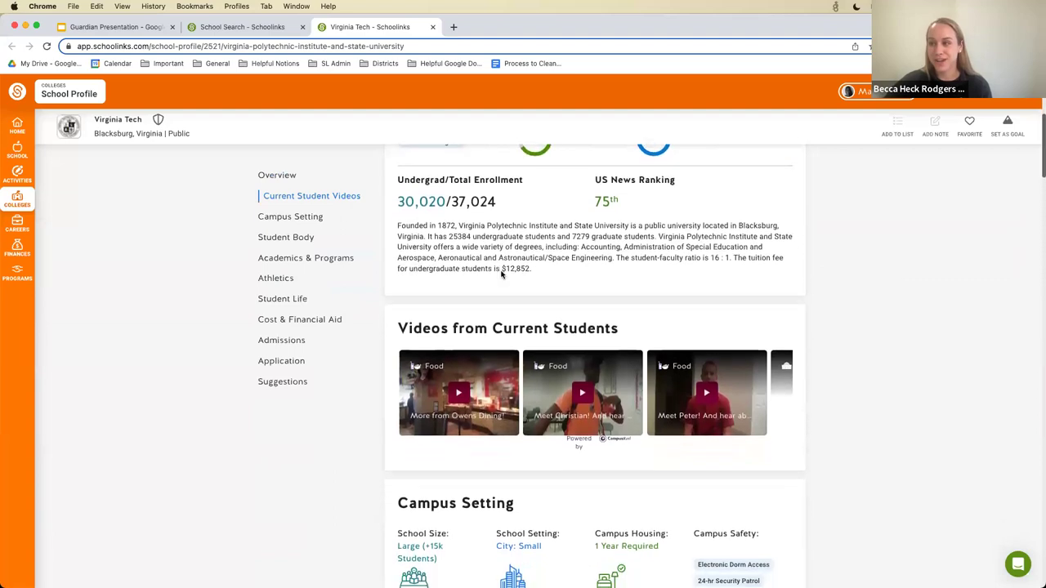
{"action": "scroll", "coordinate": [342, 303], "scroll_direction": "down", "scroll_amount": 5}
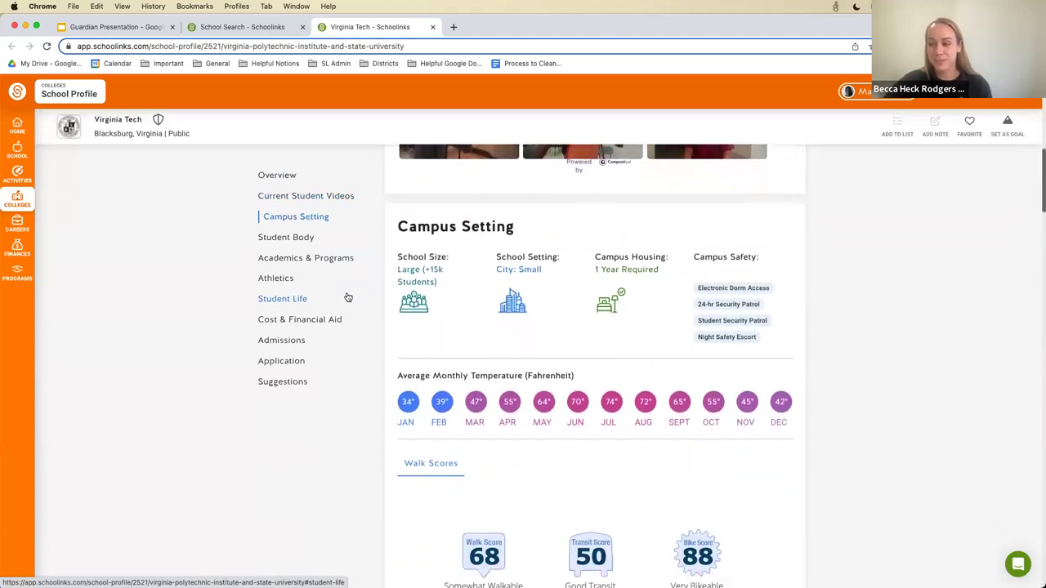
{"action": "scroll", "coordinate": [347, 297], "scroll_direction": "down", "scroll_amount": 9}
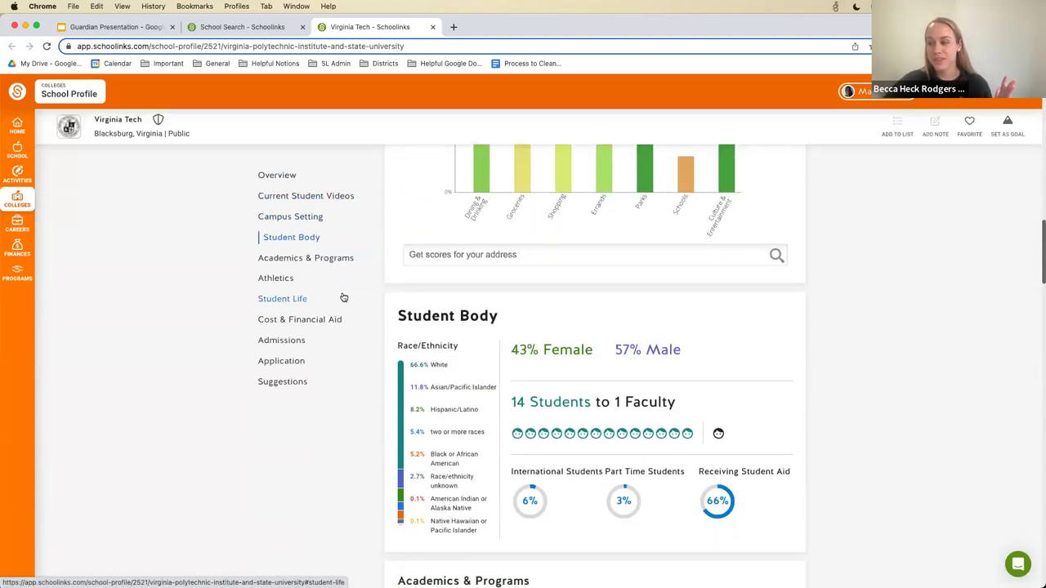
{"action": "scroll", "coordinate": [343, 299], "scroll_direction": "down", "scroll_amount": 3}
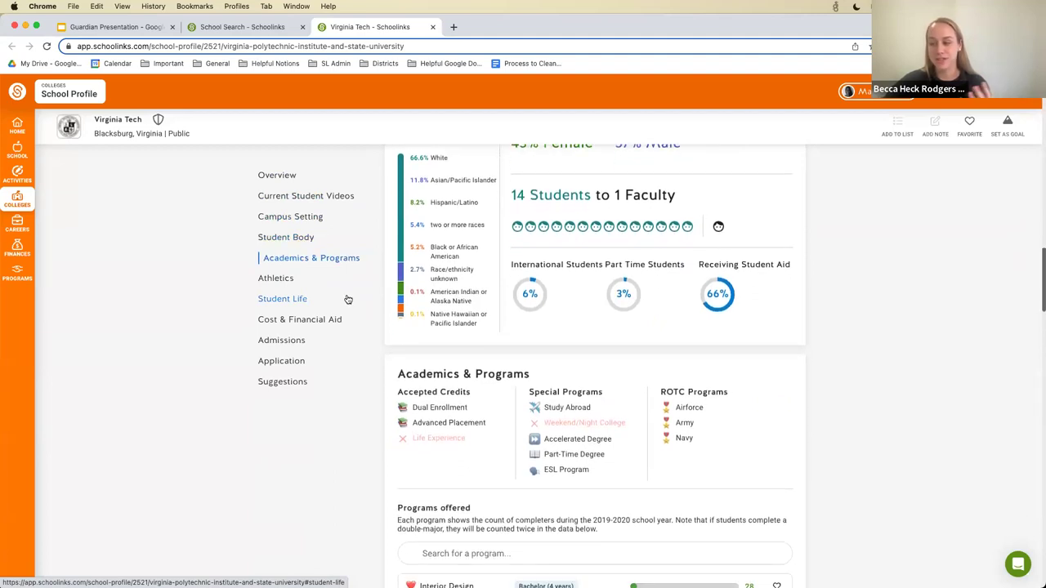
{"action": "scroll", "coordinate": [347, 299], "scroll_direction": "down", "scroll_amount": 3}
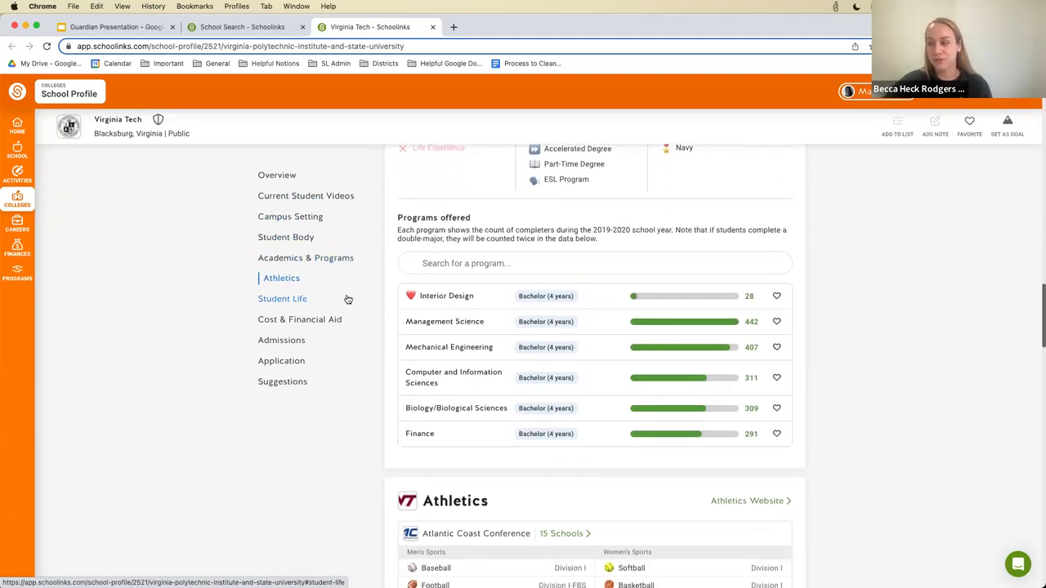
{"action": "scroll", "coordinate": [347, 299], "scroll_direction": "down", "scroll_amount": 8}
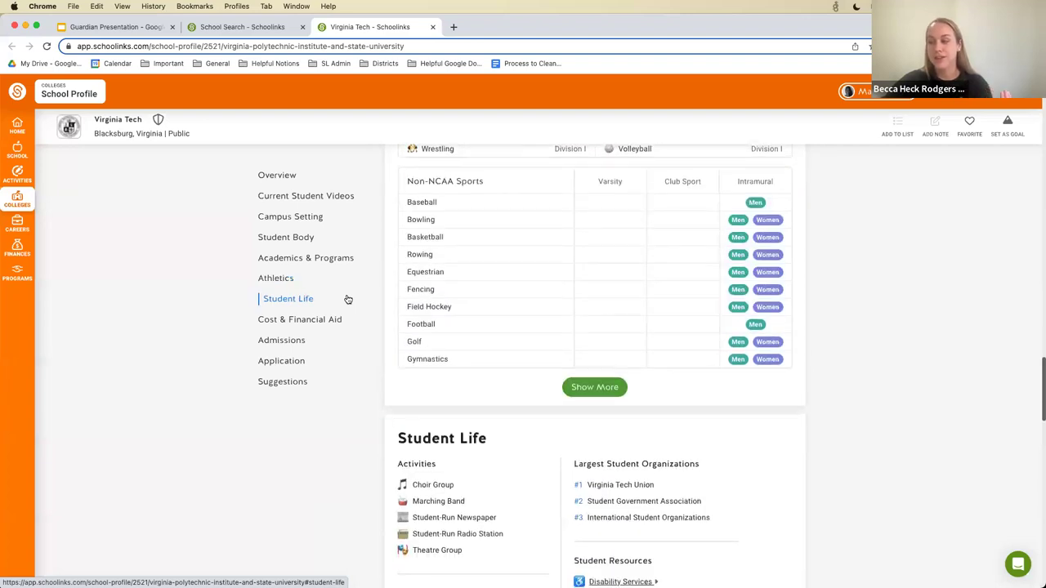
{"action": "scroll", "coordinate": [347, 299], "scroll_direction": "down", "scroll_amount": 1}
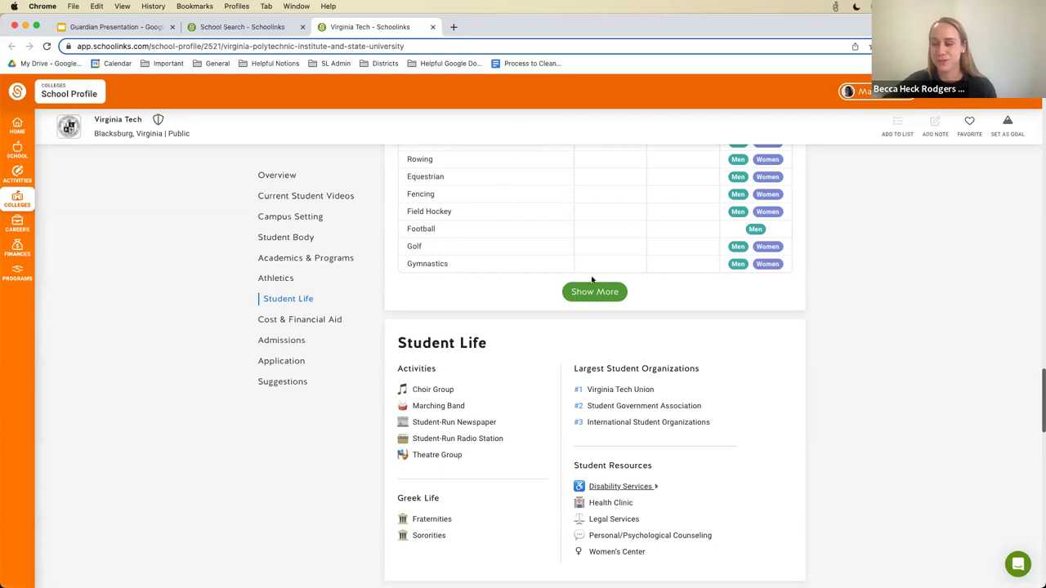
{"action": "scroll", "coordinate": [591, 284], "scroll_direction": "down", "scroll_amount": 1}
{"action": "scroll", "coordinate": [591, 279], "scroll_direction": "down", "scroll_amount": 3}
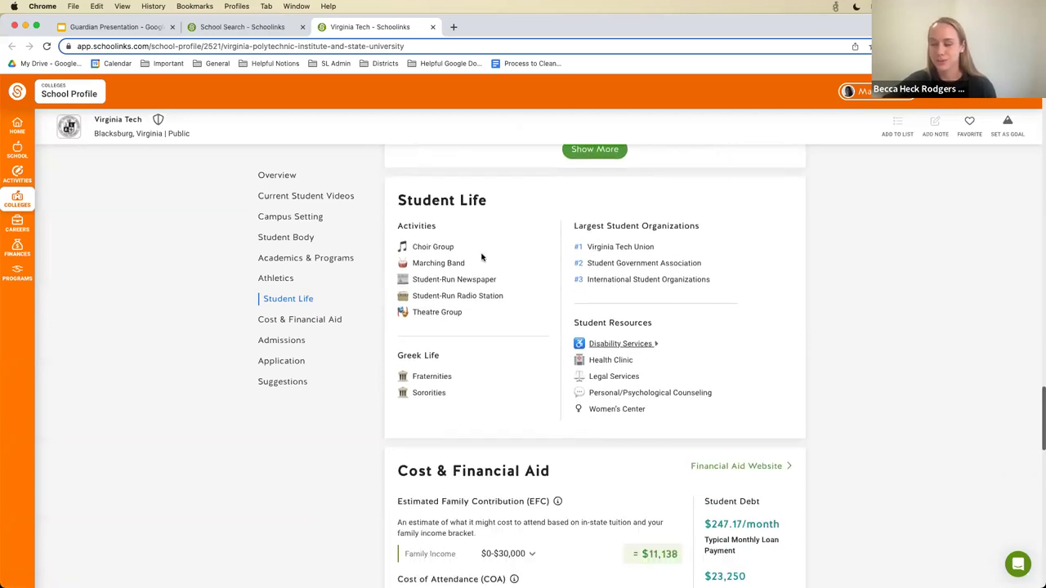
Step: Examine Virginia Tech's cost and financial aid section, including the in-state and out-of-state tuition options
{"action": "scroll", "coordinate": [481, 258], "scroll_direction": "down", "scroll_amount": 5}
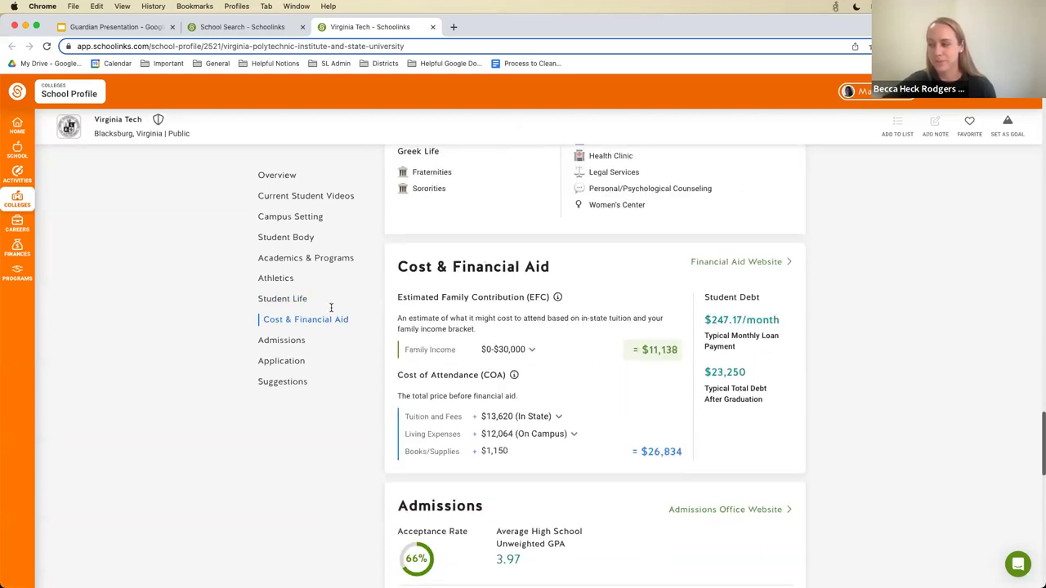
{"action": "scroll", "coordinate": [519, 327], "scroll_direction": "down", "scroll_amount": 1}
{"action": "scroll", "coordinate": [432, 266], "scroll_direction": "down", "scroll_amount": 2}
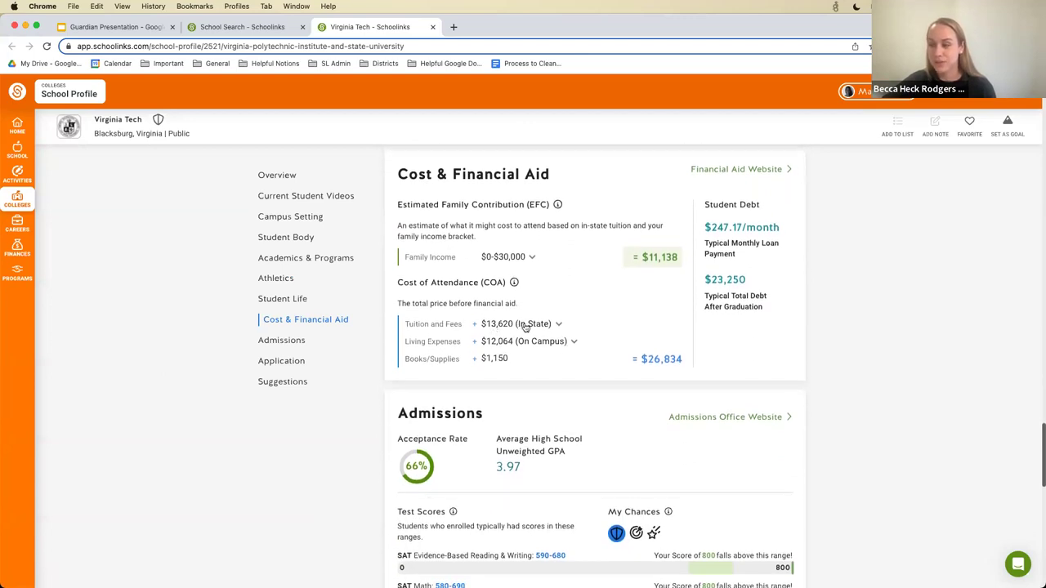
{"action": "left_click", "coordinate": [526, 325]}
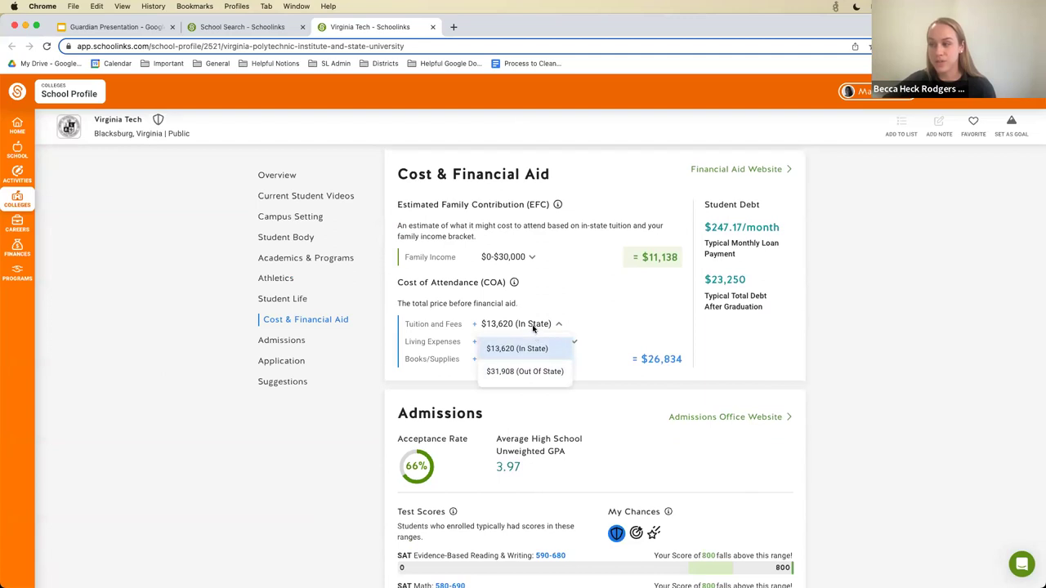
{"action": "left_click", "coordinate": [460, 335]}
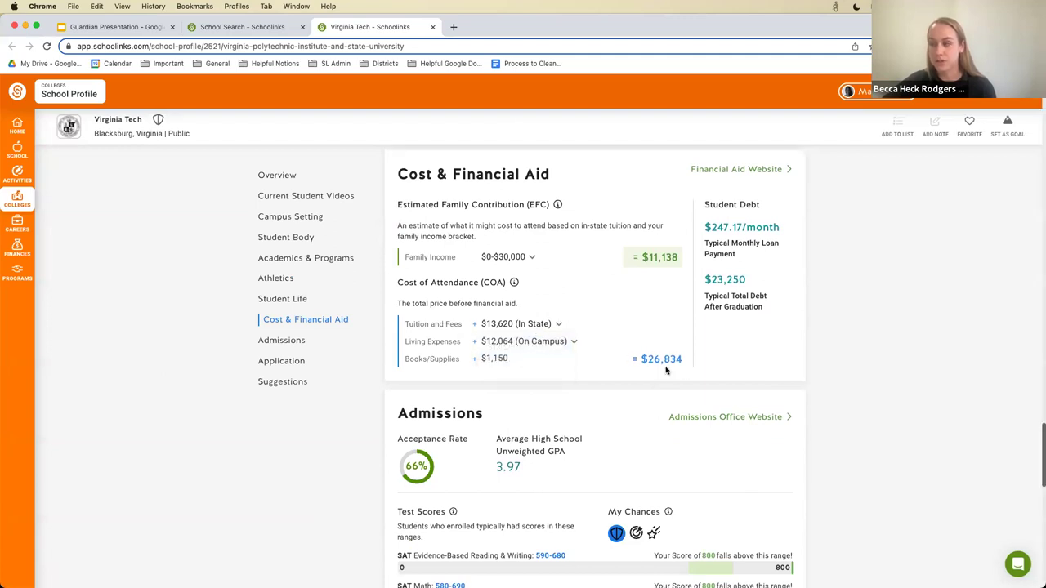
Step: Review Virginia Tech's admissions test scores, application deadlines and checklist, and the suggested similar schools
{"action": "scroll", "coordinate": [666, 370], "scroll_direction": "down", "scroll_amount": 2}
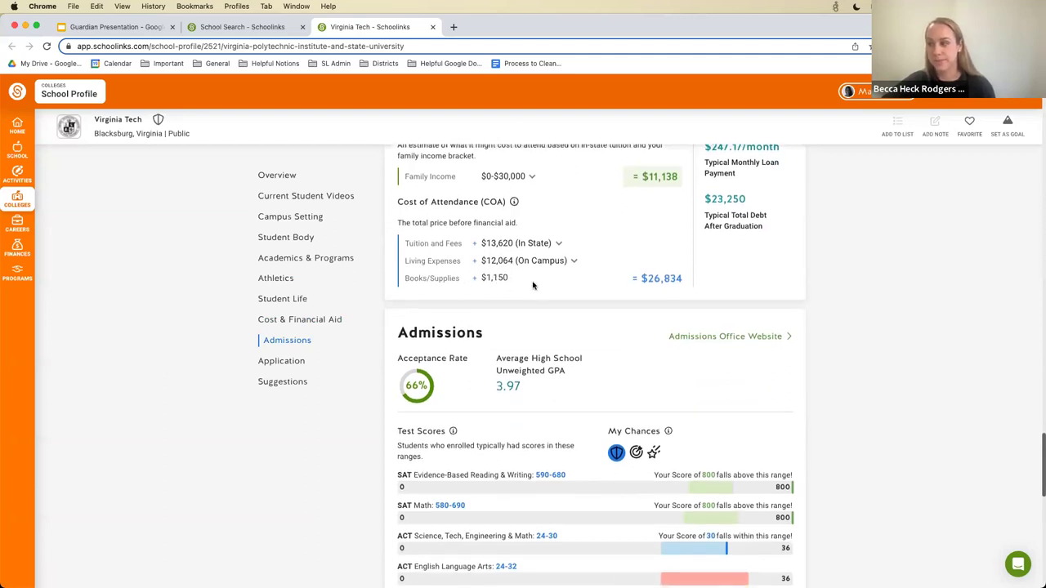
{"action": "scroll", "coordinate": [533, 284], "scroll_direction": "down", "scroll_amount": 5}
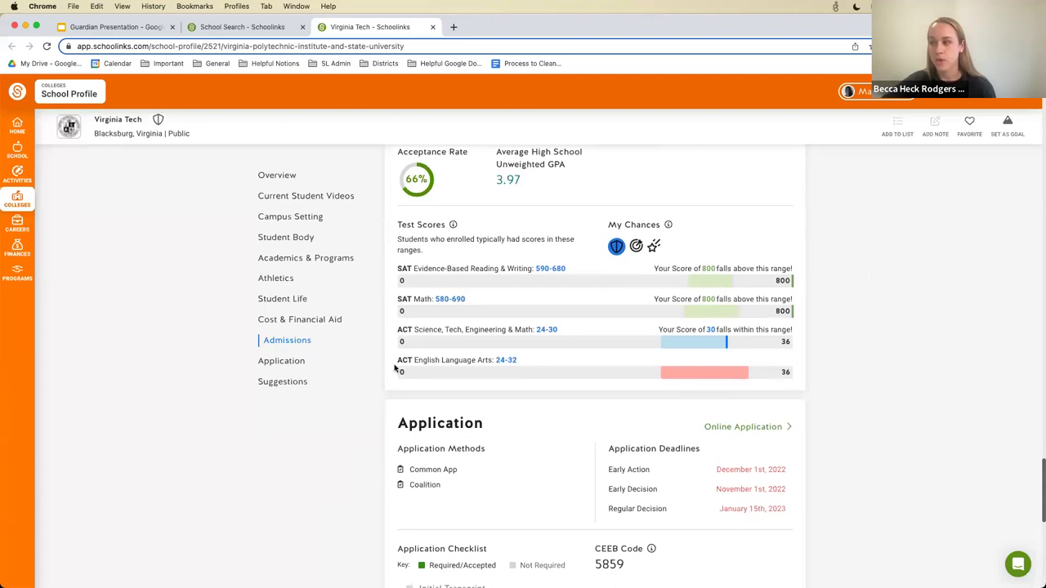
{"action": "scroll", "coordinate": [441, 360], "scroll_direction": "up", "scroll_amount": 2}
{"action": "scroll", "coordinate": [454, 345], "scroll_direction": "up", "scroll_amount": 1}
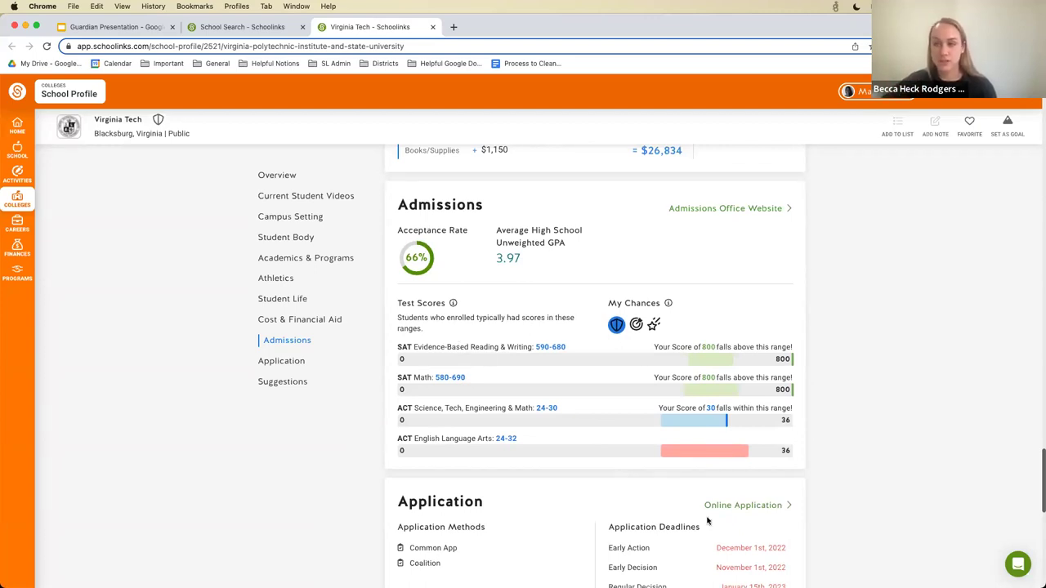
{"action": "scroll", "coordinate": [623, 416], "scroll_direction": "down", "scroll_amount": 10}
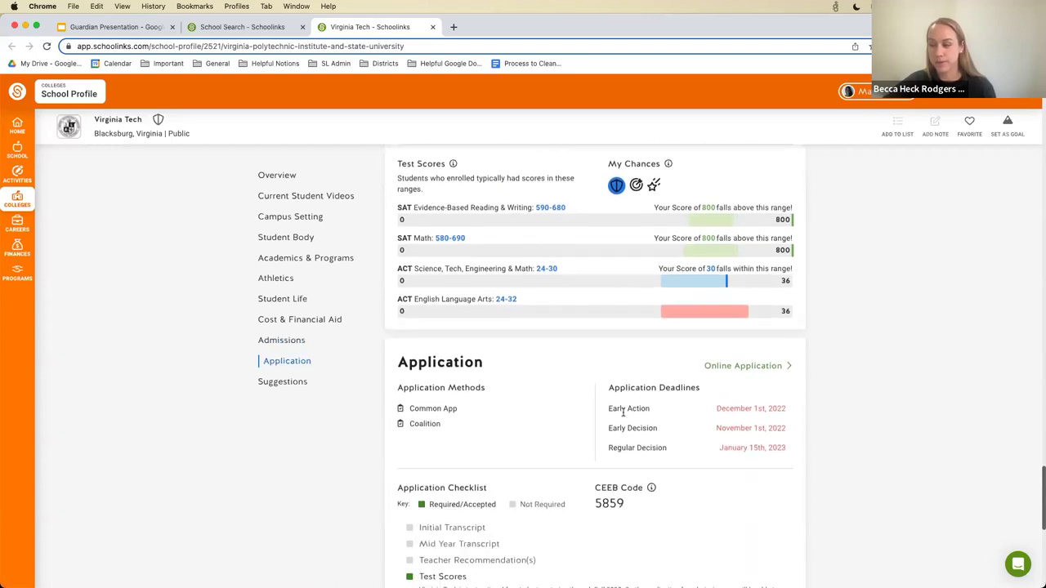
{"action": "scroll", "coordinate": [623, 416], "scroll_direction": "down", "scroll_amount": 2}
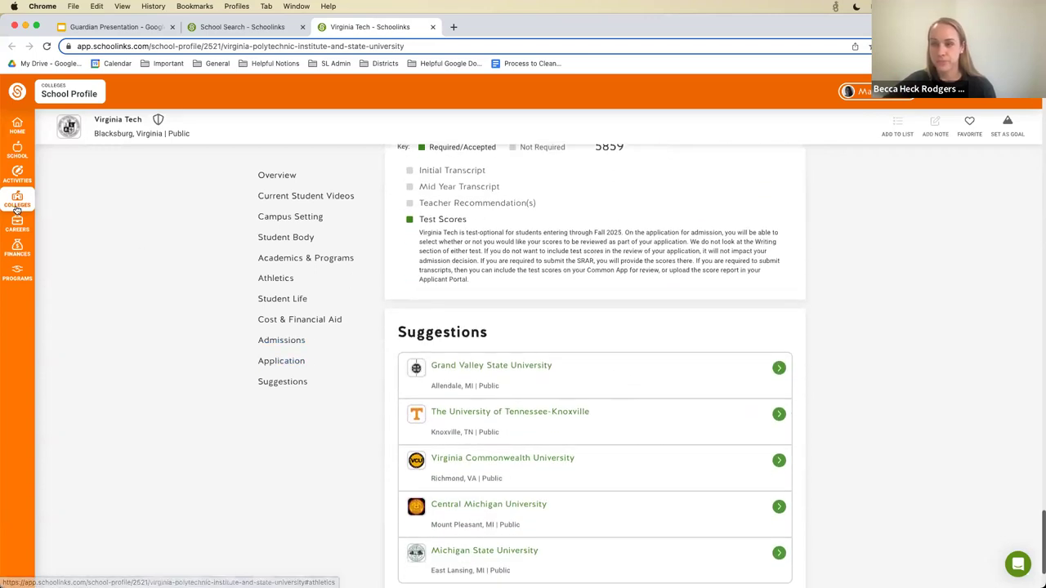
Step: Open the Career Center and show the most common careers in Virginia that need no degree
{"action": "mouse_move", "coordinate": [20, 207]}
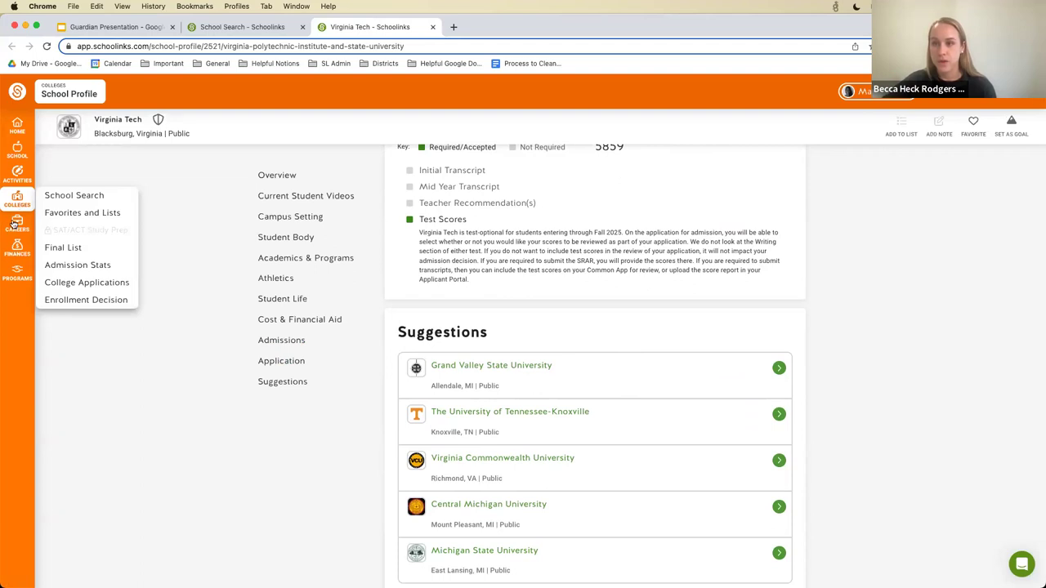
{"action": "left_click", "coordinate": [94, 226]}
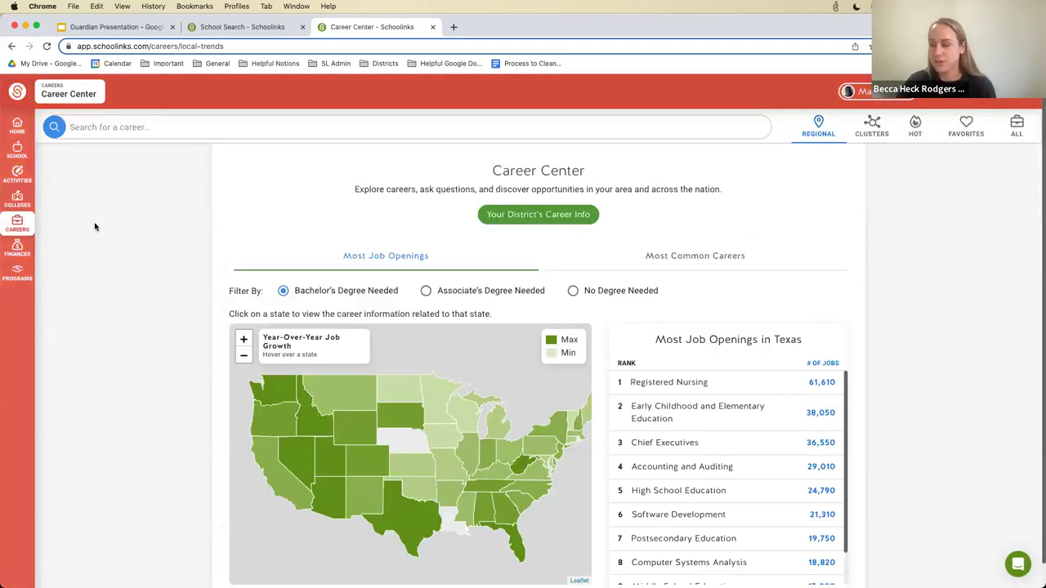
{"action": "left_click", "coordinate": [528, 479]}
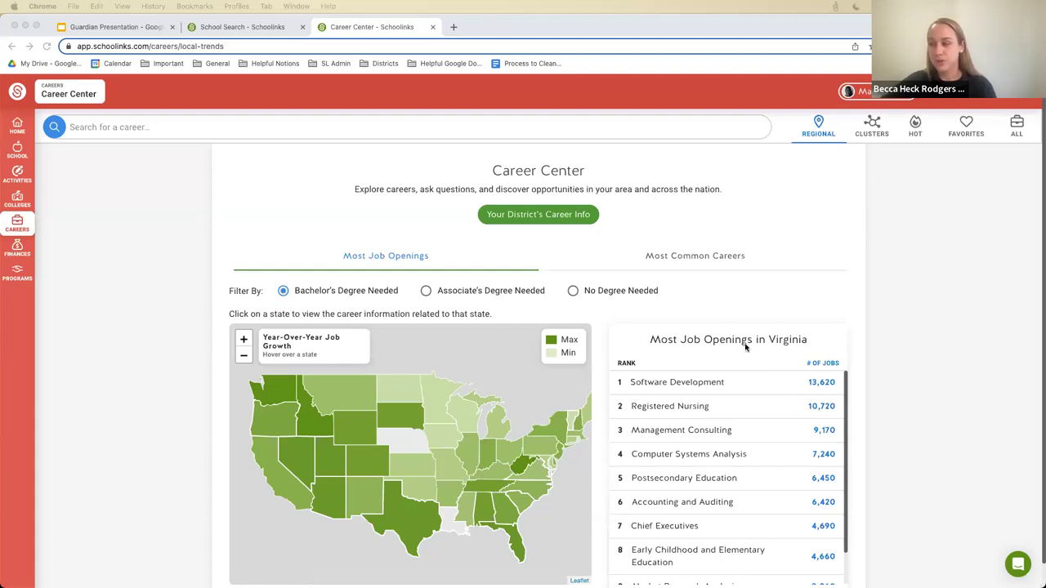
{"action": "left_click", "coordinate": [701, 253]}
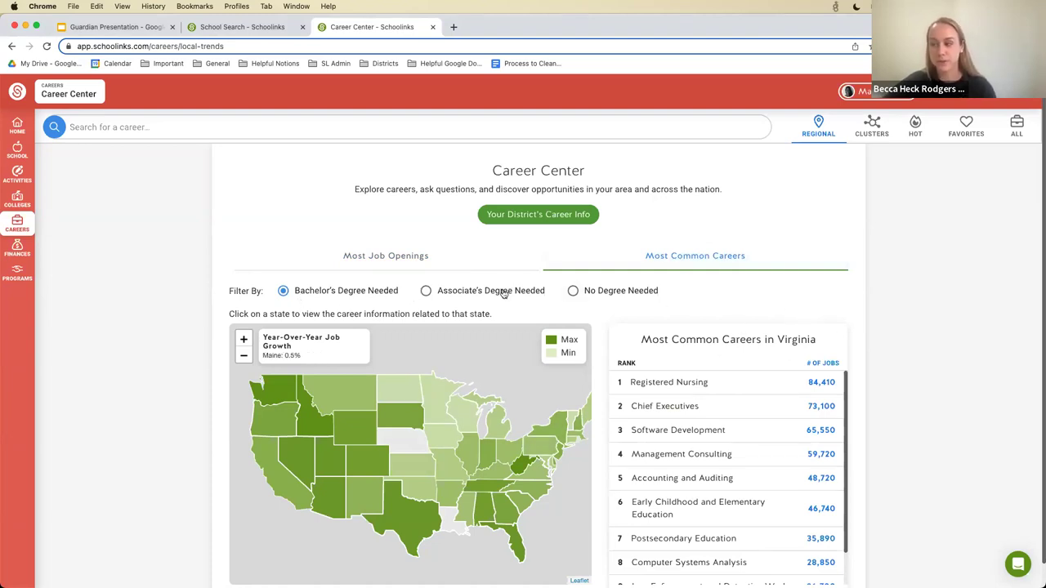
{"action": "left_click", "coordinate": [595, 296]}
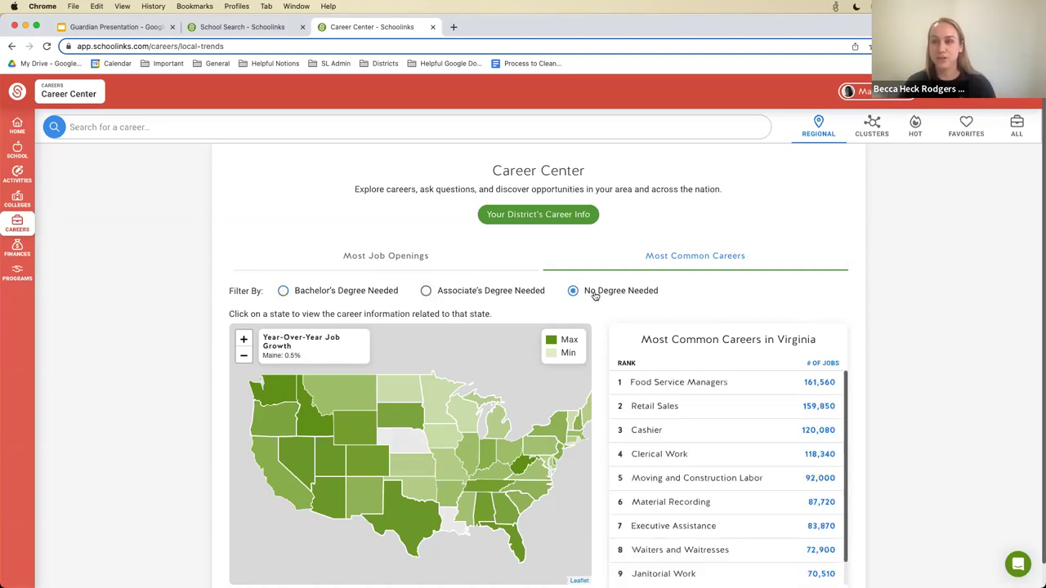
Step: Show Virginia's most common careers needing an associate's degree and browse the catalogue of all careers
{"action": "left_click", "coordinate": [467, 292]}
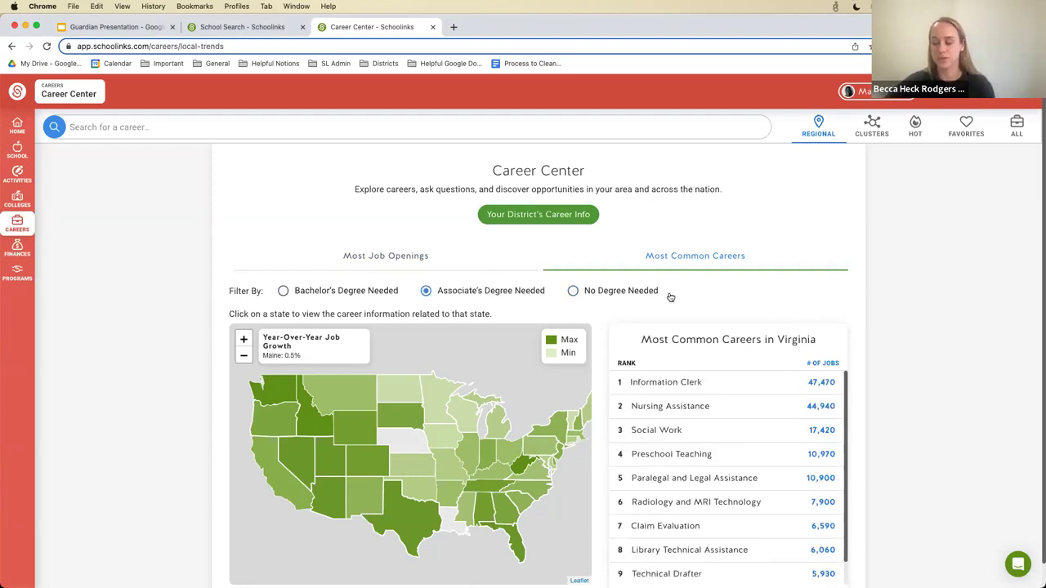
{"action": "left_click", "coordinate": [1026, 132]}
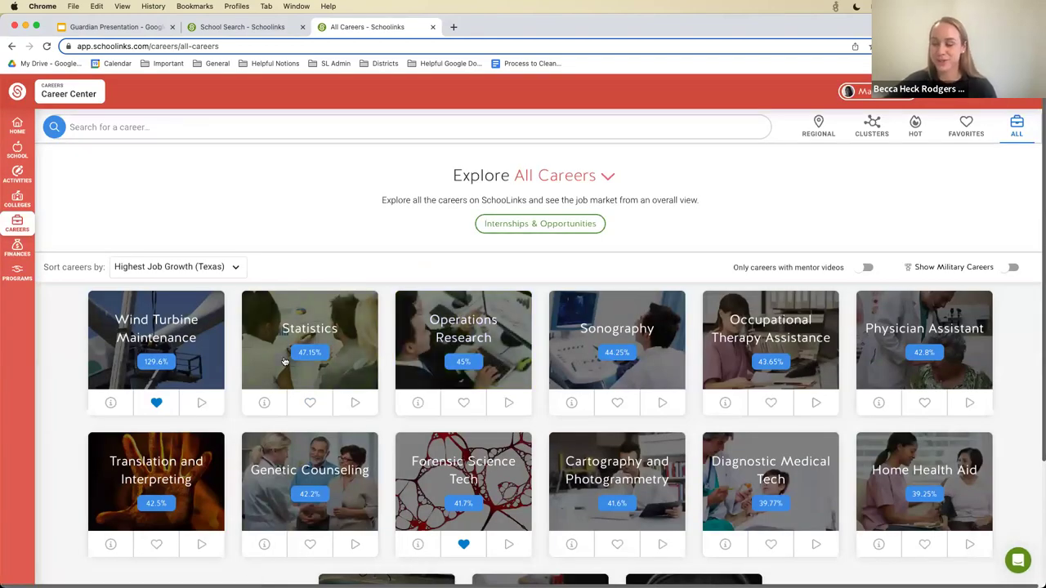
{"action": "scroll", "coordinate": [458, 367], "scroll_direction": "down", "scroll_amount": 2}
{"action": "scroll", "coordinate": [472, 370], "scroll_direction": "down", "scroll_amount": 4}
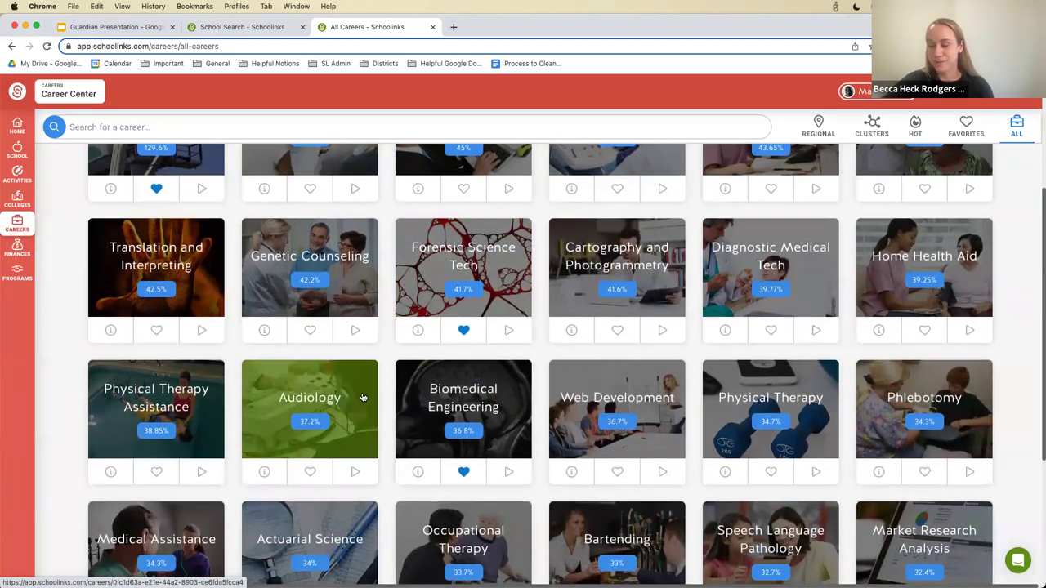
{"action": "scroll", "coordinate": [367, 413], "scroll_direction": "down", "scroll_amount": 2}
{"action": "scroll", "coordinate": [383, 426], "scroll_direction": "down", "scroll_amount": 2}
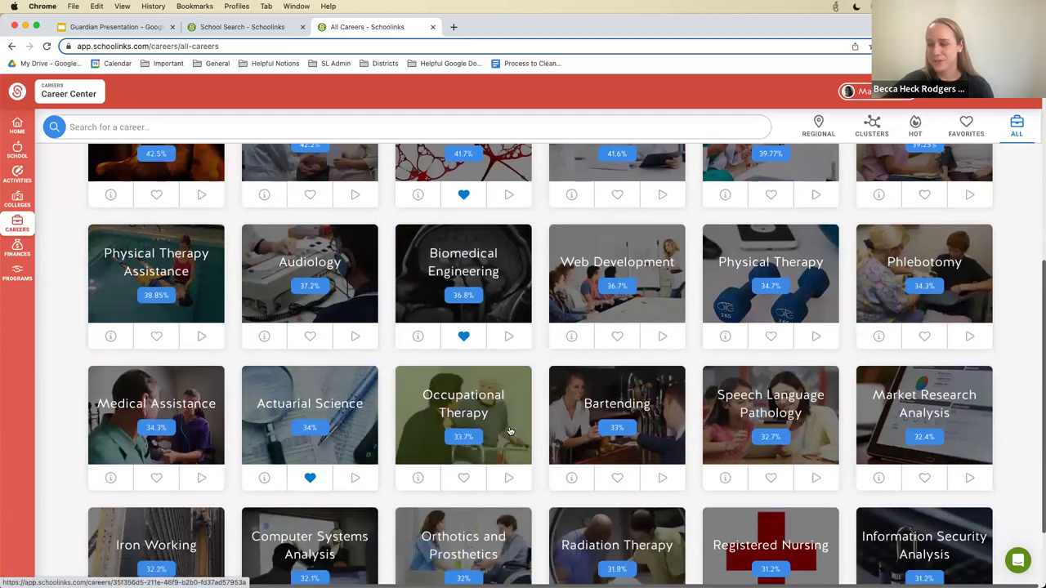
Step: Open the Occupational Therapy career and review its general overview, from the day-in-the-life video and duties to the career comparison chart
{"action": "left_click", "coordinate": [511, 434]}
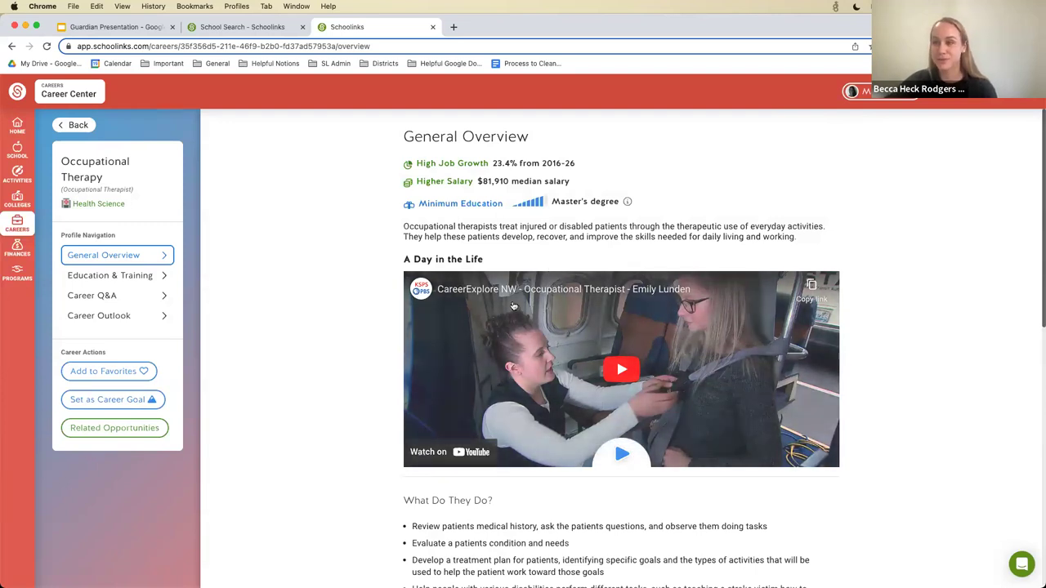
{"action": "scroll", "coordinate": [518, 294], "scroll_direction": "down", "scroll_amount": 1}
{"action": "scroll", "coordinate": [518, 294], "scroll_direction": "down", "scroll_amount": 8}
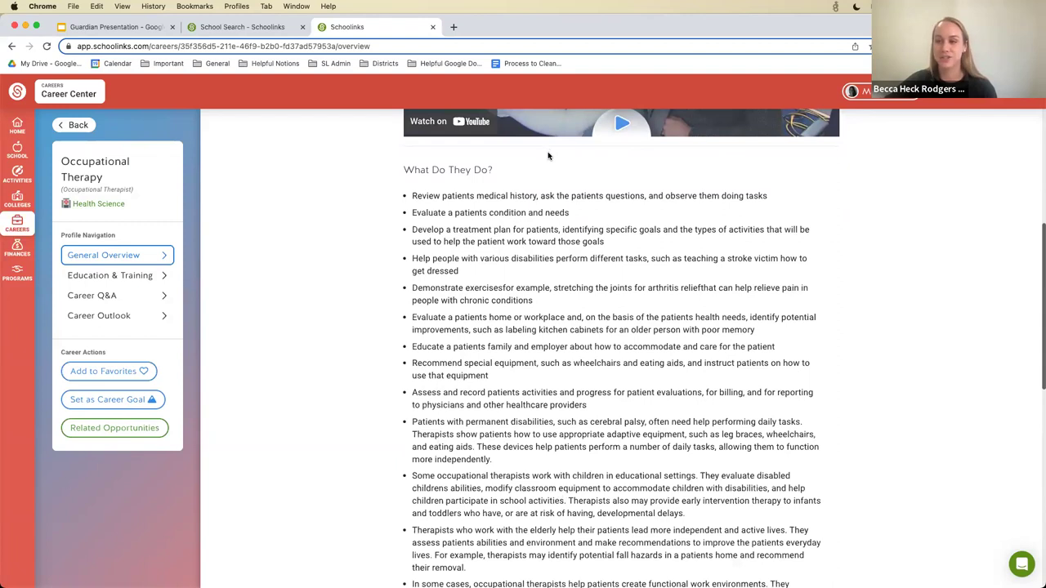
{"action": "scroll", "coordinate": [548, 155], "scroll_direction": "down", "scroll_amount": 15}
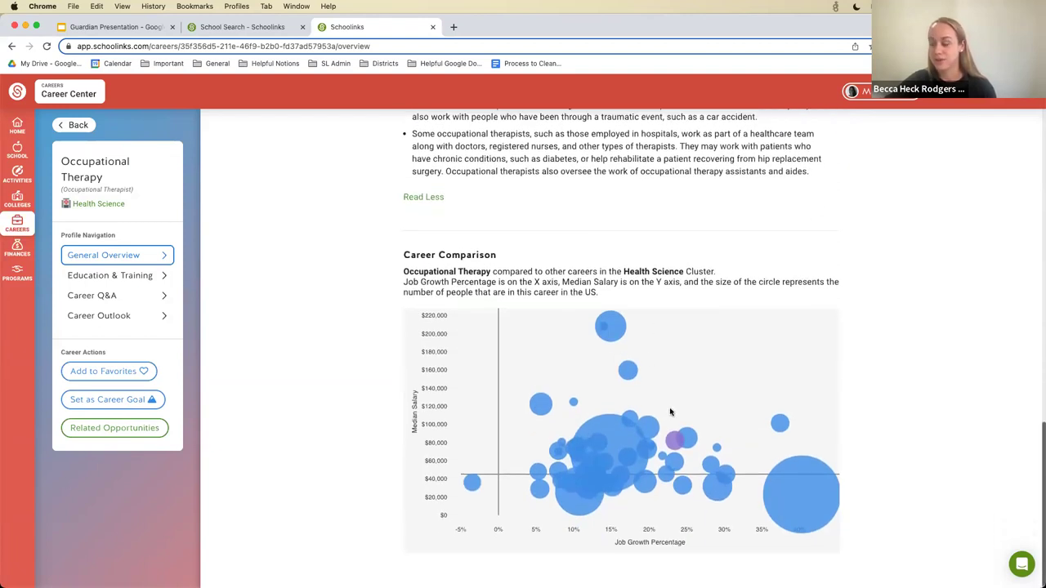
Step: Review Occupational Therapy's education and training, expanding the training and licensing texts and continuing to the important qualities and related programs
{"action": "left_click", "coordinate": [121, 278]}
{"action": "scroll", "coordinate": [388, 285], "scroll_direction": "up", "scroll_amount": 4}
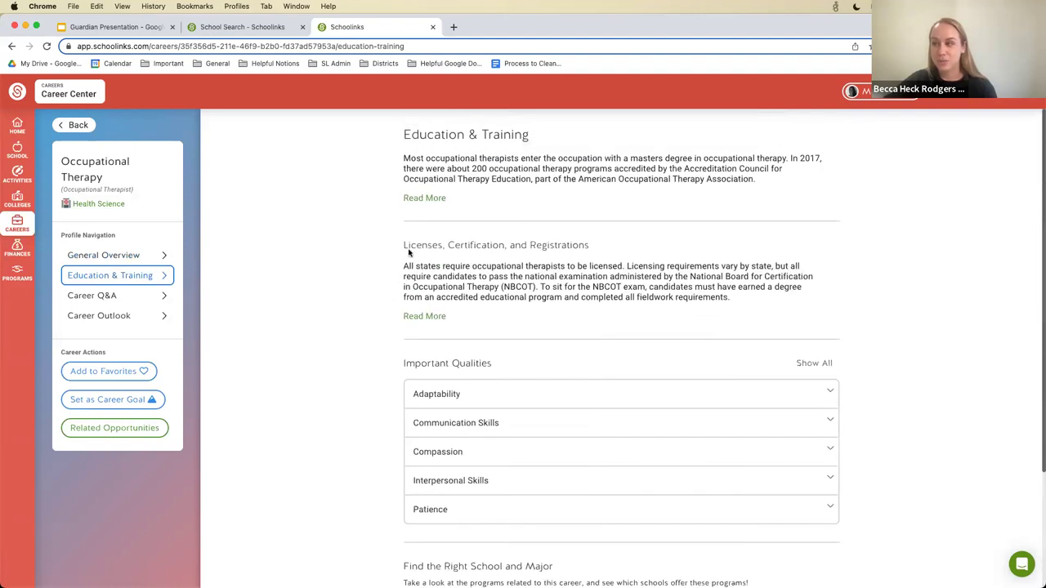
{"action": "left_click", "coordinate": [425, 198]}
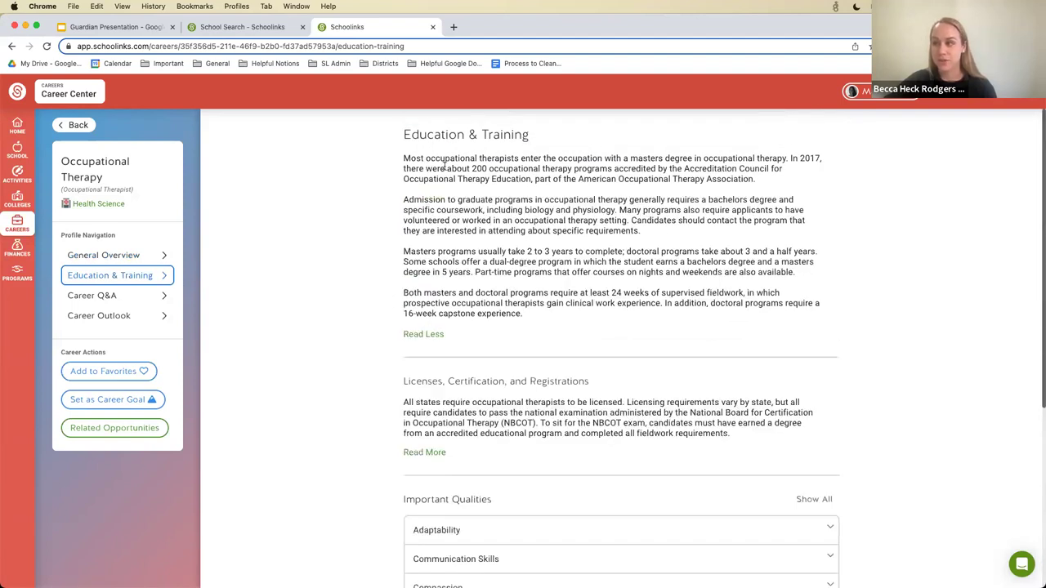
{"action": "scroll", "coordinate": [487, 226], "scroll_direction": "down", "scroll_amount": 4}
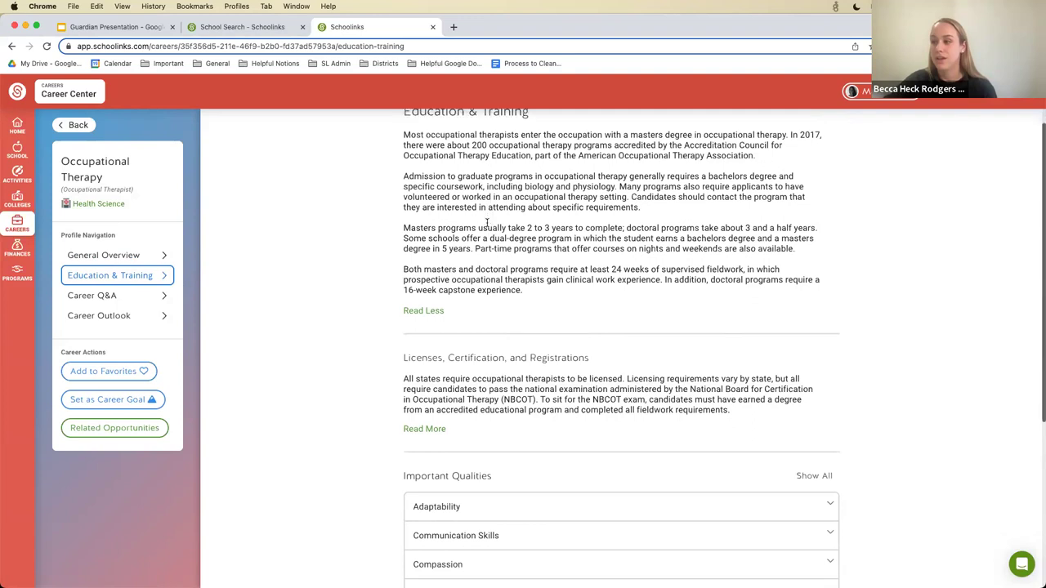
{"action": "left_click", "coordinate": [428, 355]}
{"action": "scroll", "coordinate": [448, 303], "scroll_direction": "down", "scroll_amount": 4}
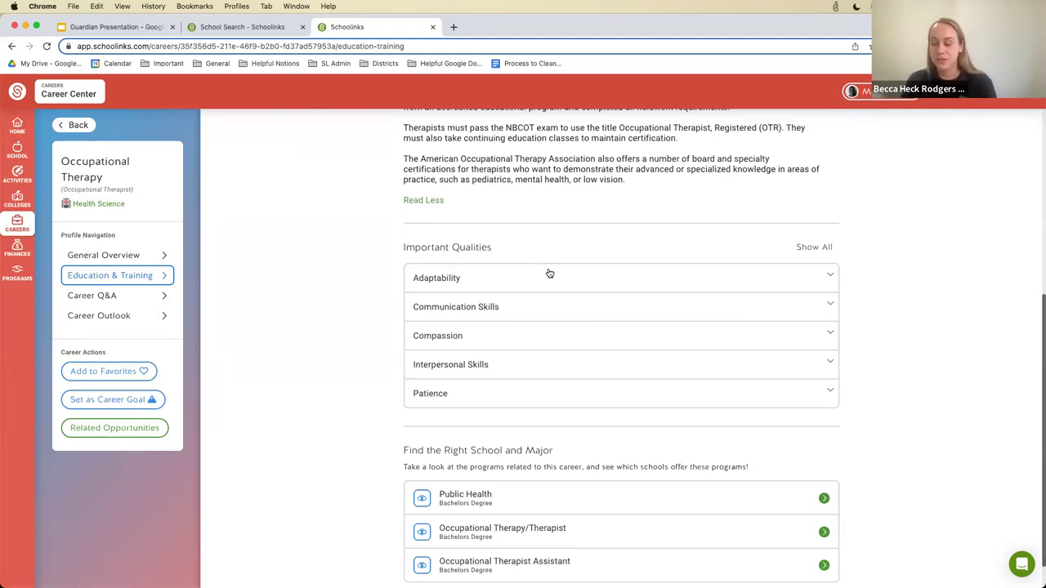
{"action": "scroll", "coordinate": [539, 267], "scroll_direction": "down", "scroll_amount": 1}
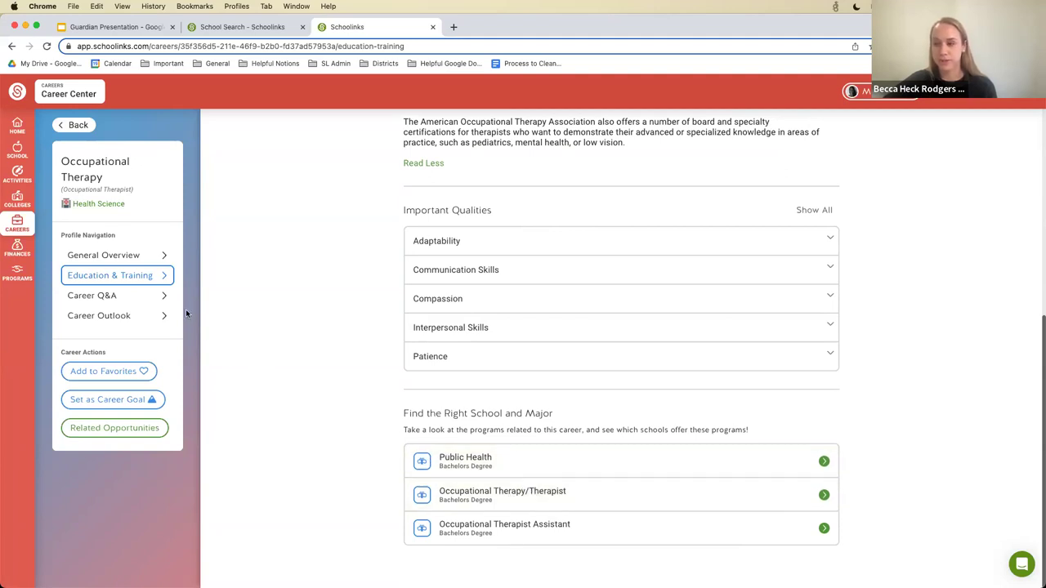
Step: Open Occupational Therapy's career outlook and view its average salary by national distribution and compared to its cluster
{"action": "left_click", "coordinate": [126, 316]}
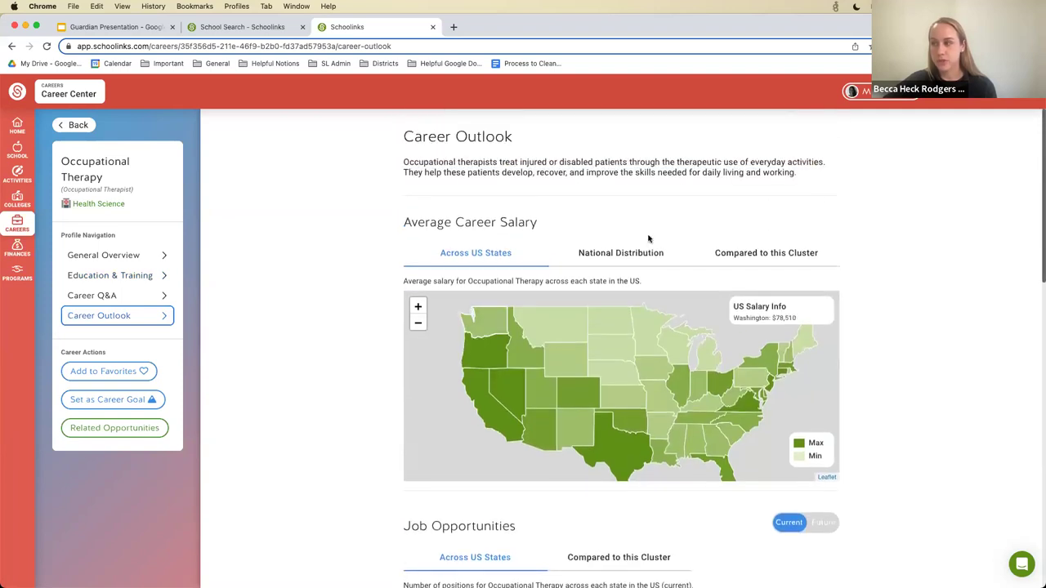
{"action": "left_click", "coordinate": [601, 258]}
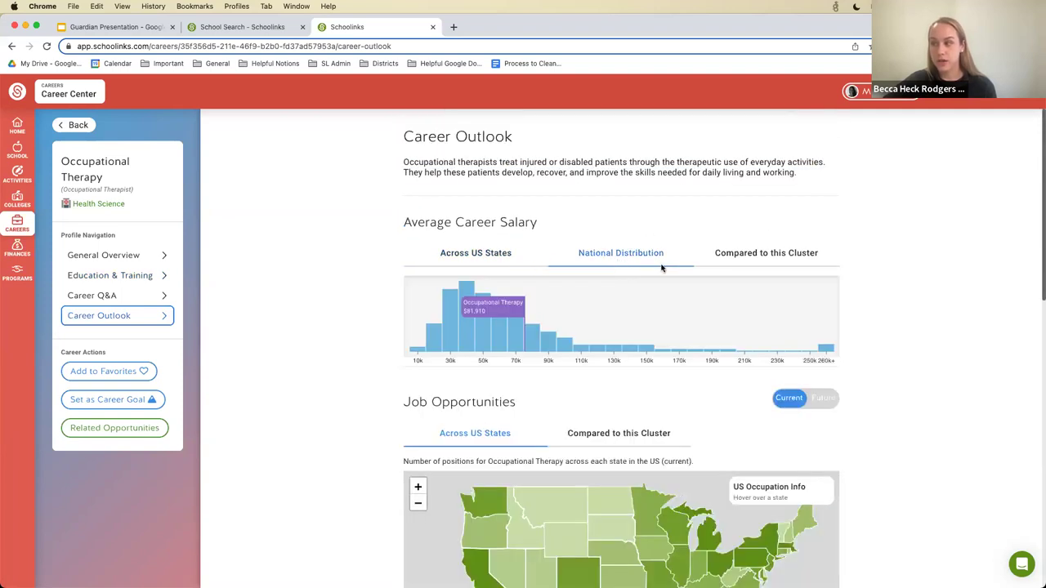
{"action": "left_click", "coordinate": [760, 252]}
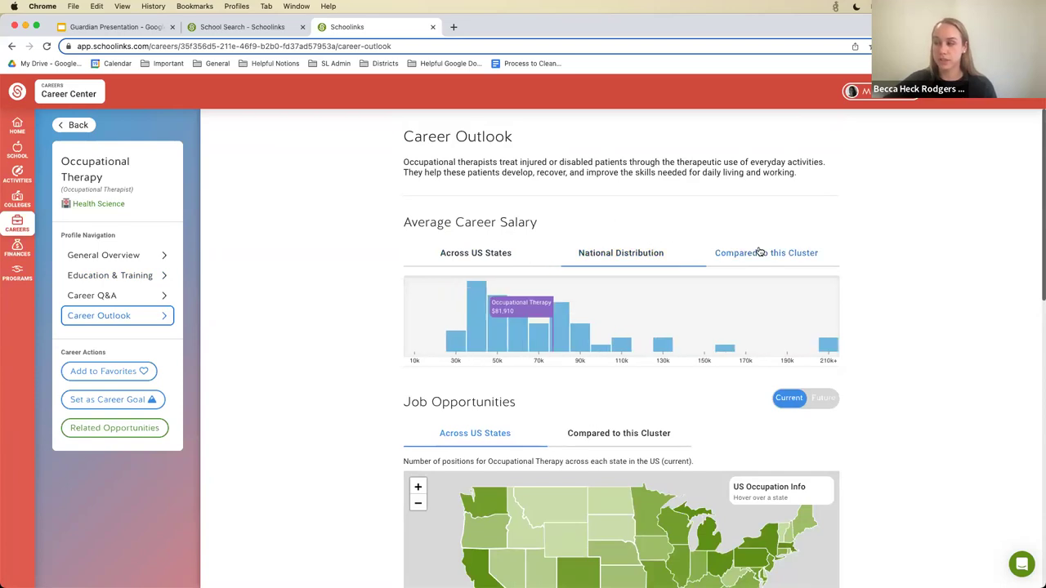
{"action": "scroll", "coordinate": [605, 217], "scroll_direction": "down", "scroll_amount": 1}
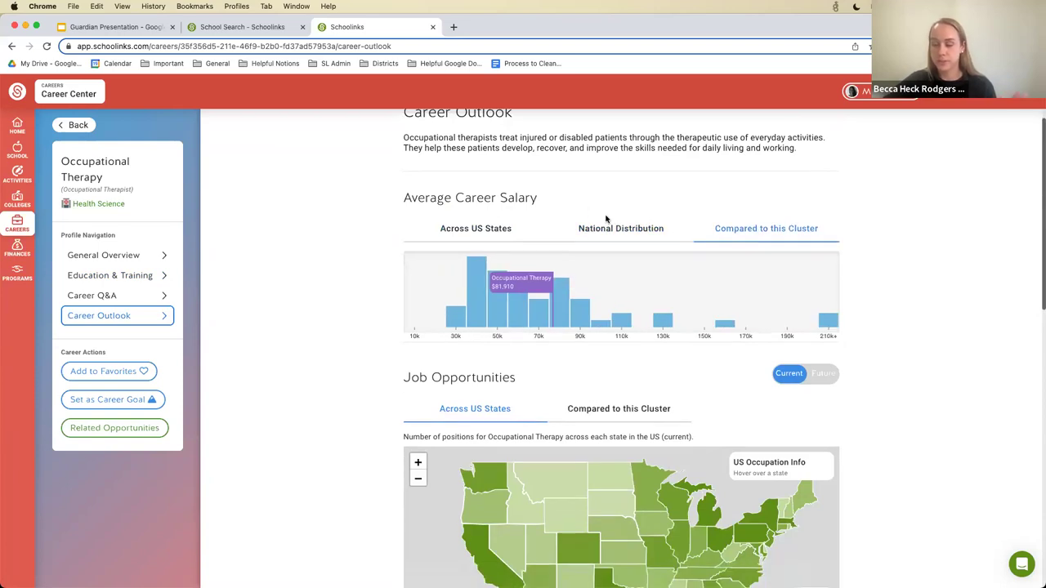
Step: Compare Occupational Therapy's current job opportunities with other careers in the Health Science cluster
{"action": "scroll", "coordinate": [614, 335], "scroll_direction": "down", "scroll_amount": 3}
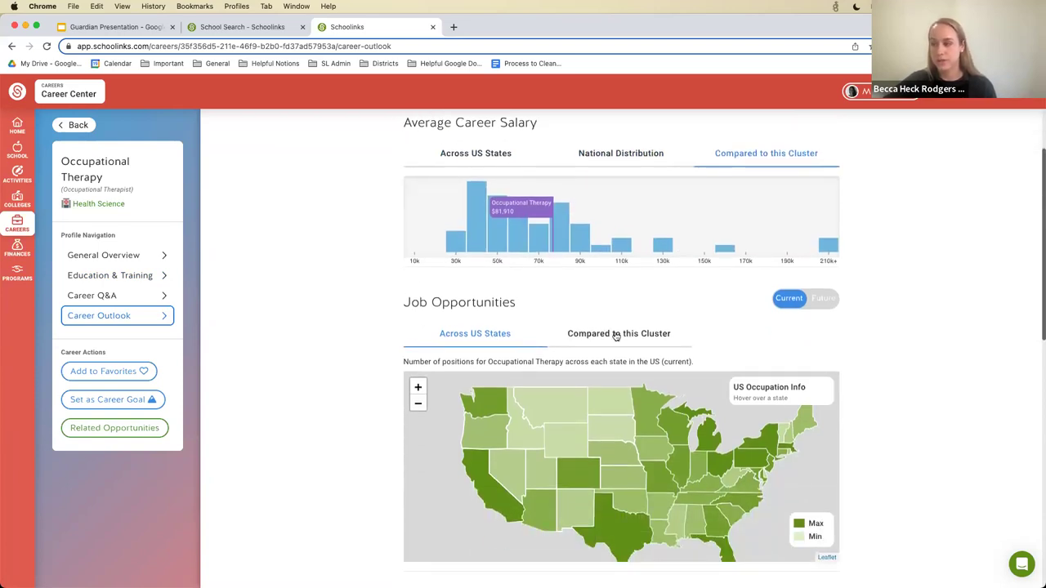
{"action": "left_click", "coordinate": [616, 335]}
{"action": "scroll", "coordinate": [615, 335], "scroll_direction": "down", "scroll_amount": 5}
{"action": "scroll", "coordinate": [614, 334], "scroll_direction": "down", "scroll_amount": 2}
{"action": "scroll", "coordinate": [614, 334], "scroll_direction": "up", "scroll_amount": 6}
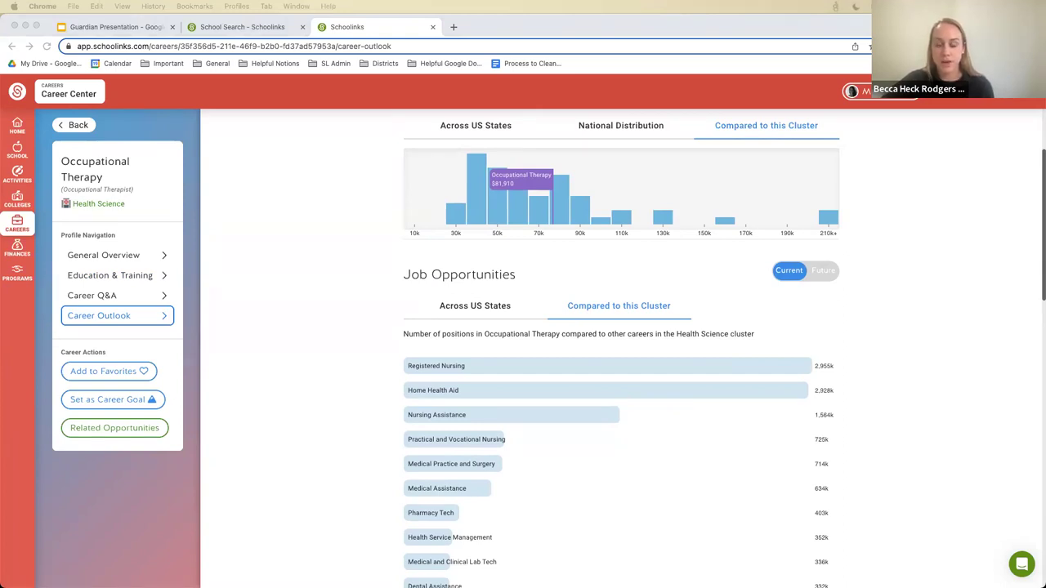
Step: Open the student's college applications board
{"action": "left_click", "coordinate": [18, 201]}
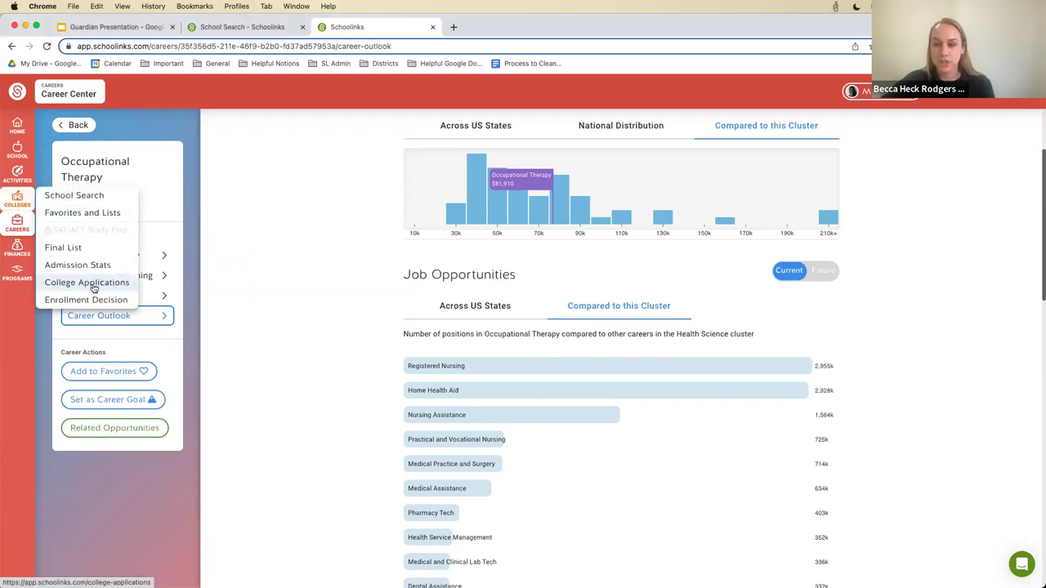
{"action": "left_click", "coordinate": [94, 288]}
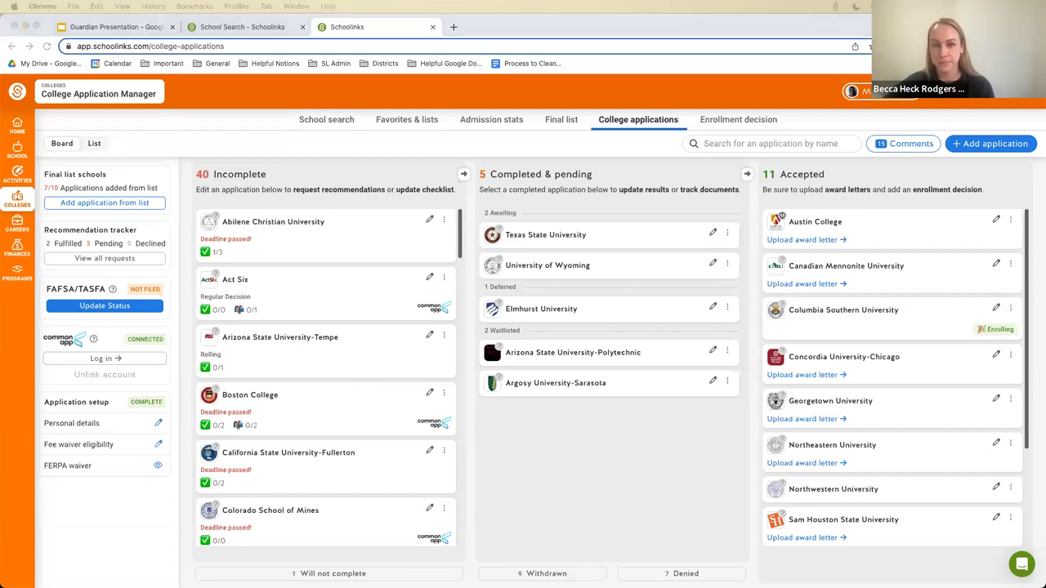
{"action": "left_click", "coordinate": [22, 233]}
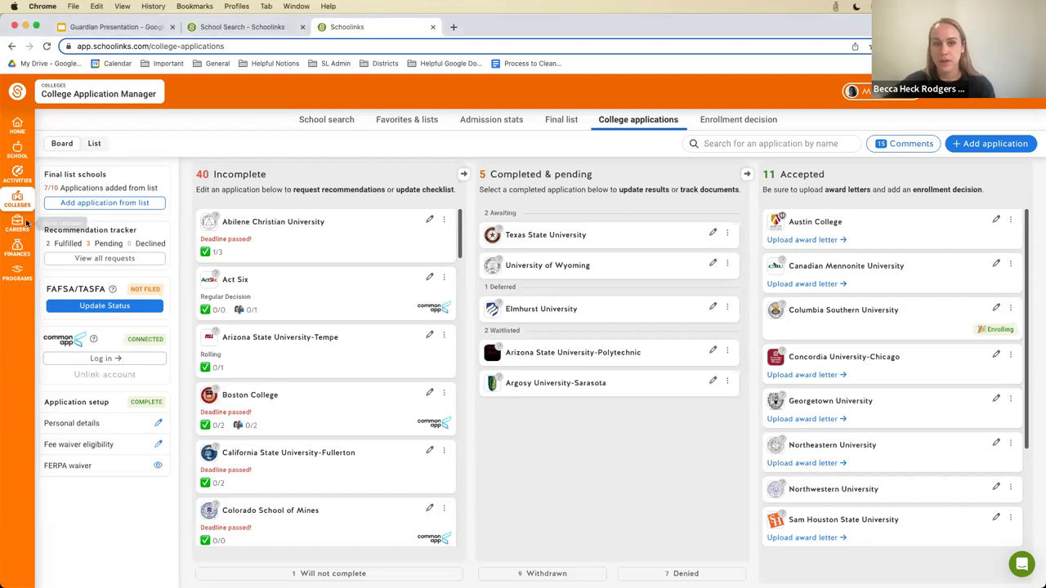
Step: Open the student's goals page and review the path, career, college and major goals and the SMART goals list
{"action": "mouse_move", "coordinate": [18, 172]}
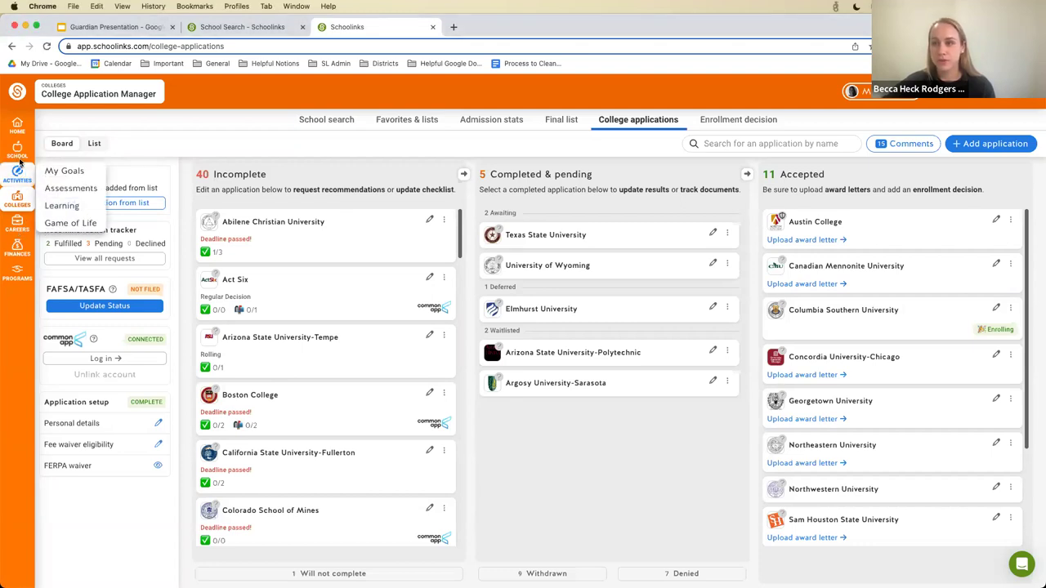
{"action": "left_click", "coordinate": [79, 170]}
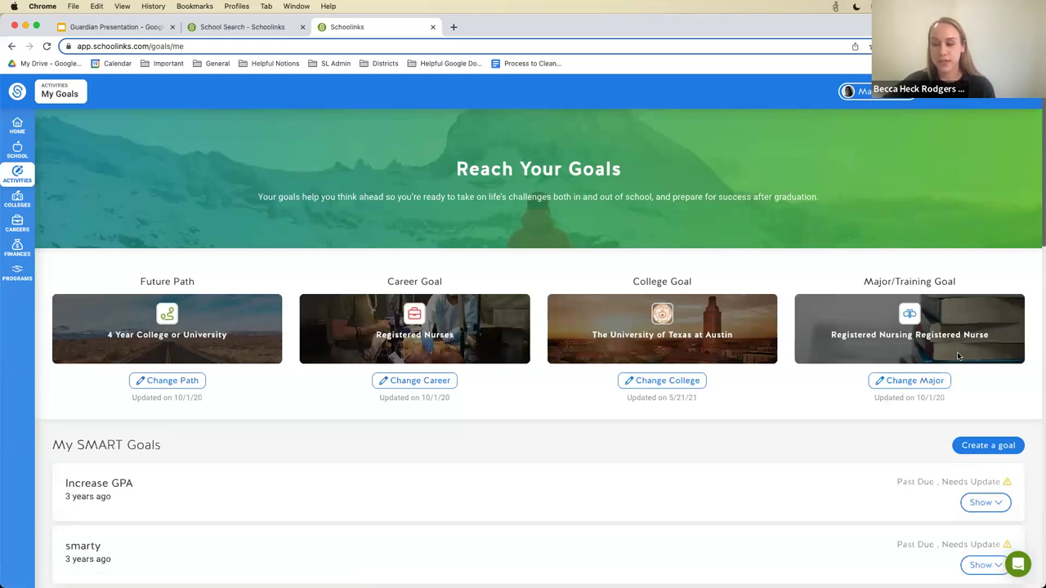
{"action": "scroll", "coordinate": [444, 392], "scroll_direction": "down", "scroll_amount": 5}
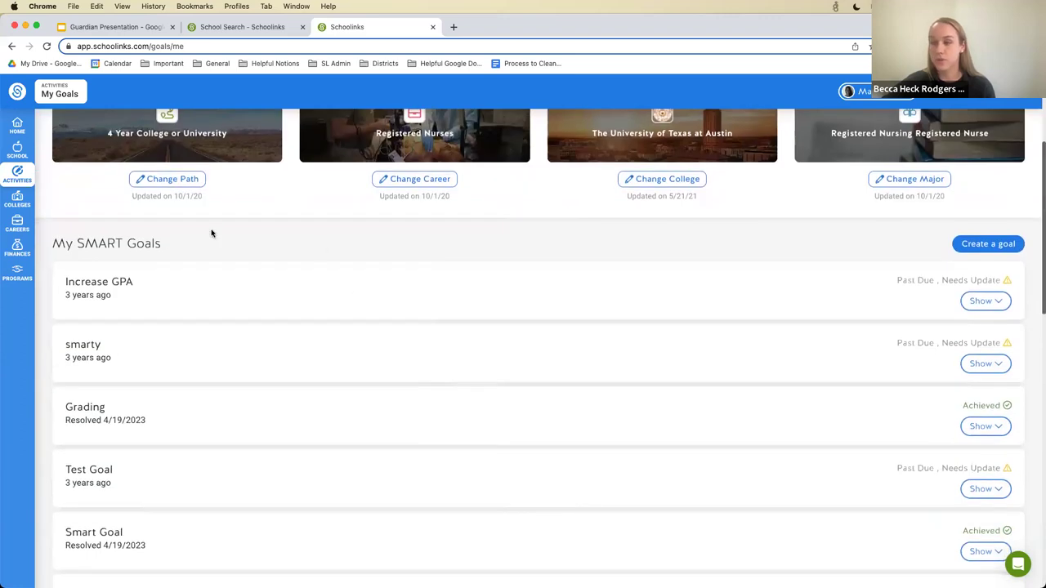
Step: Start creating a SMART goal, advance past the introductory video to the Specific prompt, and return to the form's beginning
{"action": "left_click", "coordinate": [998, 245]}
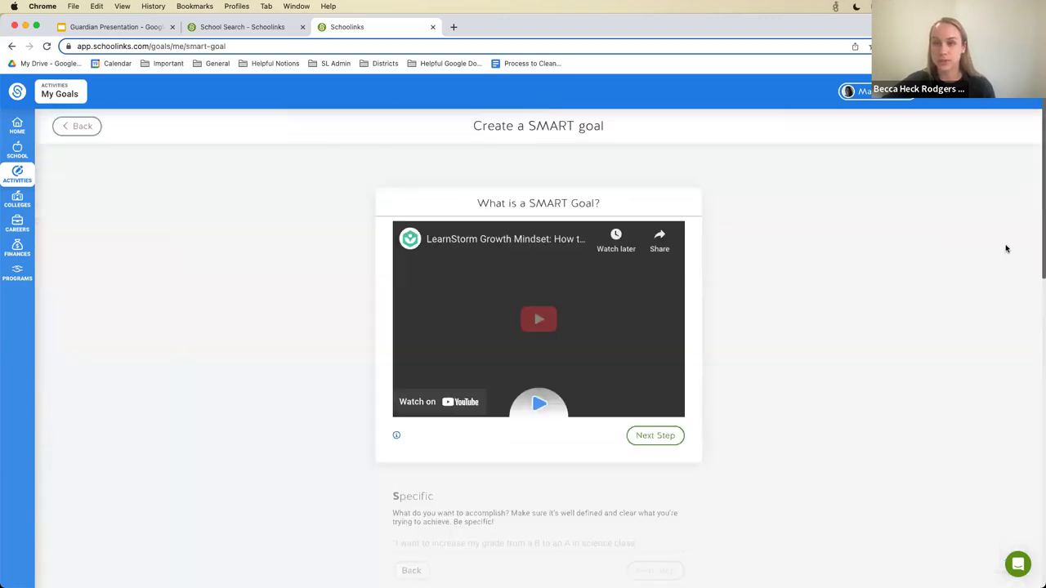
{"action": "left_click", "coordinate": [662, 434]}
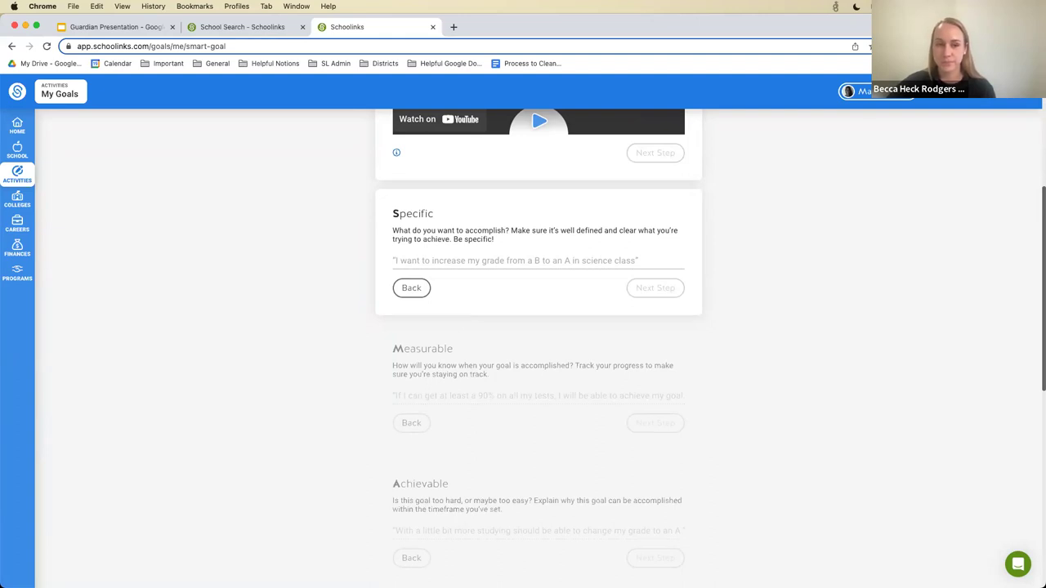
{"action": "scroll", "coordinate": [904, 196], "scroll_direction": "up", "scroll_amount": 5}
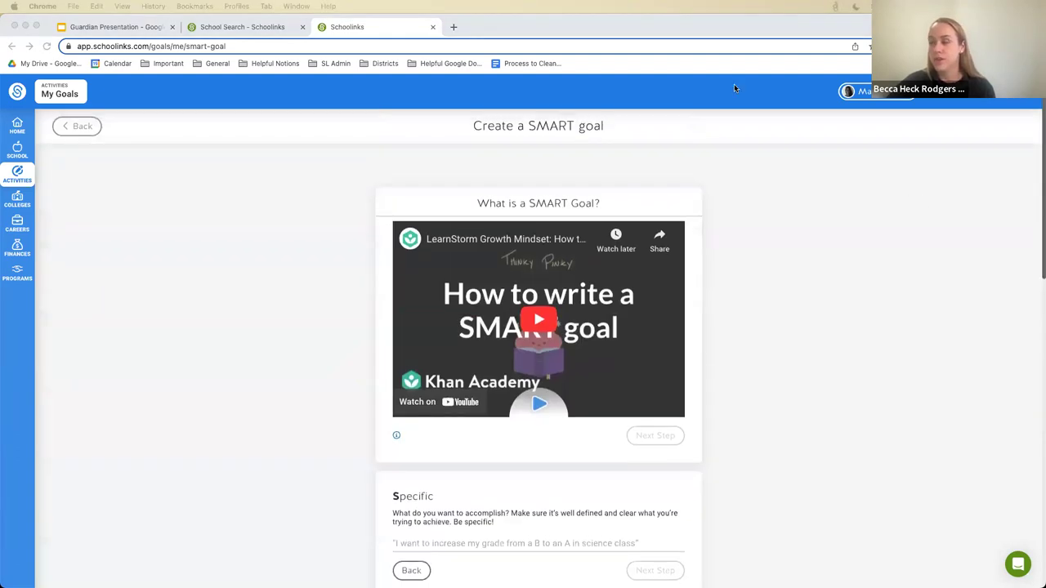
Step: Open the student's profile and review the My Story section with its goals, top strengths and top achievements
{"action": "left_click", "coordinate": [699, 99]}
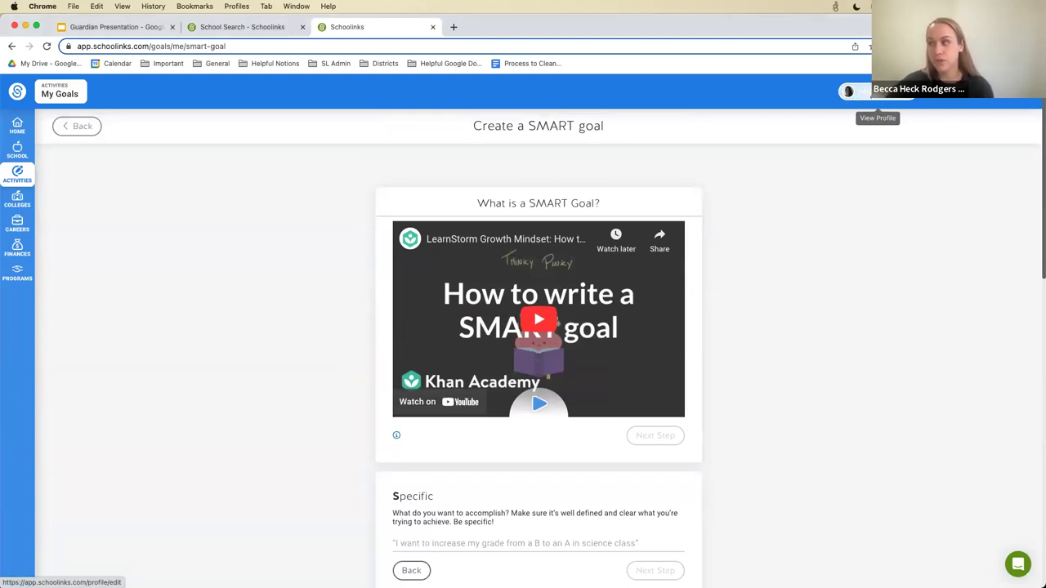
{"action": "left_click", "coordinate": [838, 103]}
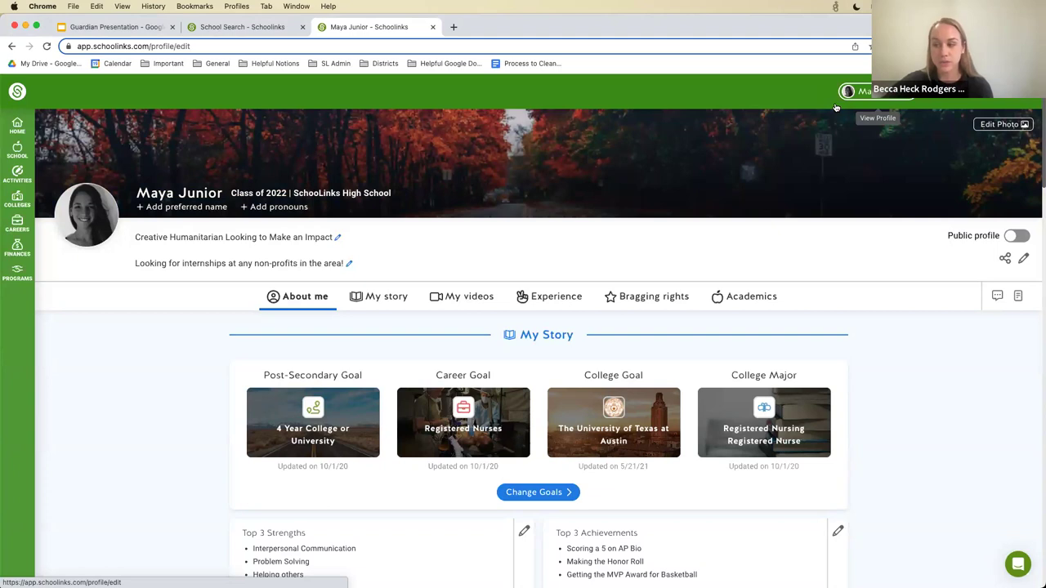
{"action": "scroll", "coordinate": [412, 265], "scroll_direction": "down", "scroll_amount": 1}
{"action": "left_click", "coordinate": [353, 271]}
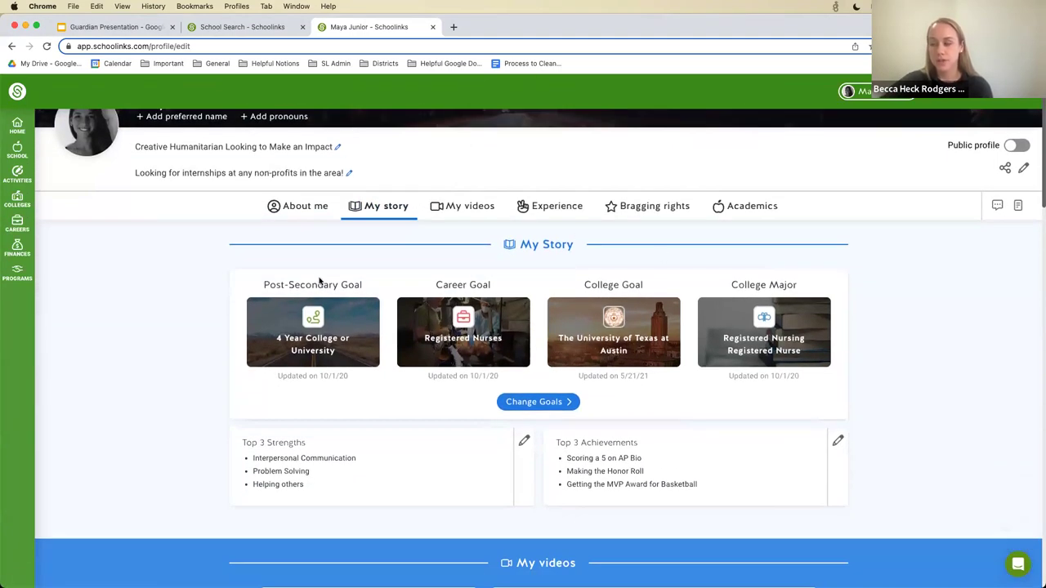
{"action": "scroll", "coordinate": [320, 281], "scroll_direction": "down", "scroll_amount": 2}
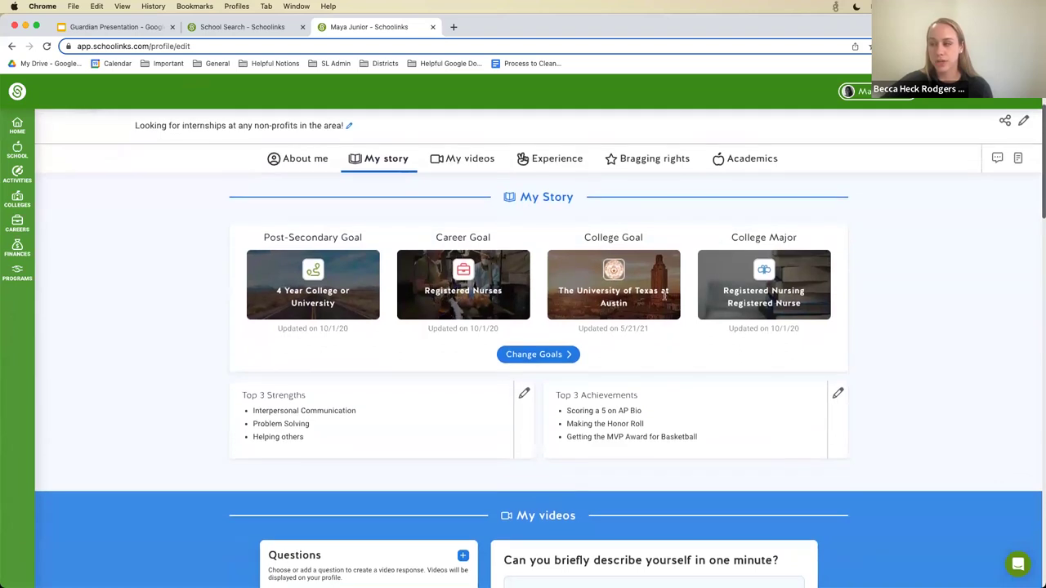
{"action": "scroll", "coordinate": [664, 296], "scroll_direction": "down", "scroll_amount": 2}
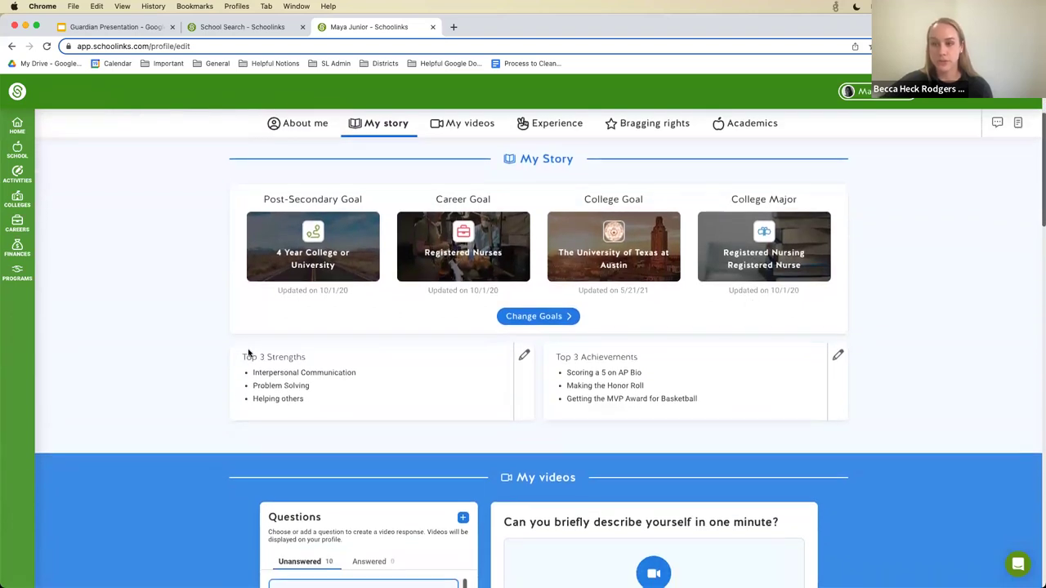
{"action": "scroll", "coordinate": [615, 372], "scroll_direction": "down", "scroll_amount": 1}
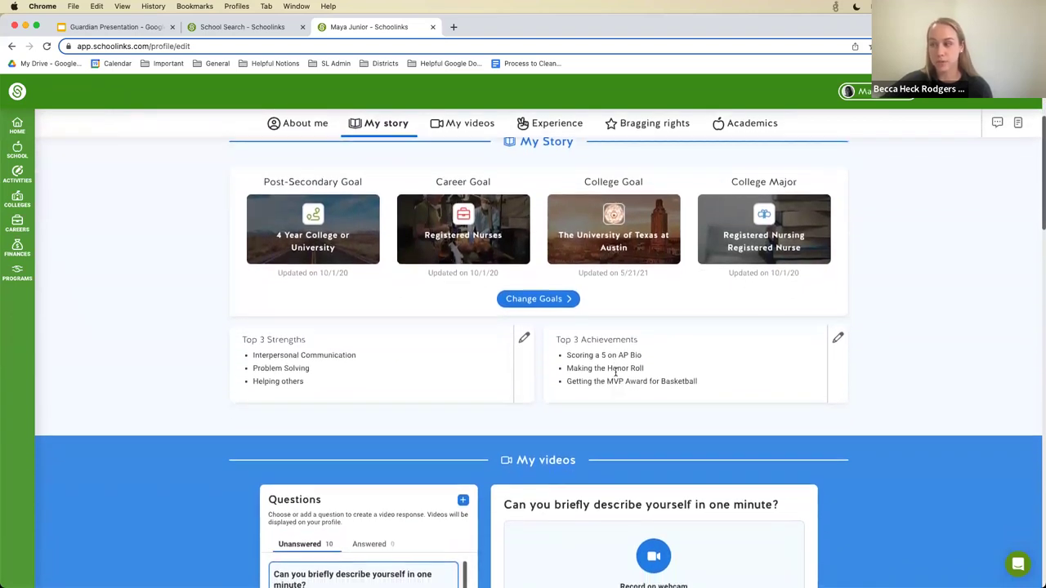
{"action": "scroll", "coordinate": [615, 374], "scroll_direction": "down", "scroll_amount": 2}
{"action": "scroll", "coordinate": [615, 374], "scroll_direction": "up", "scroll_amount": 8}
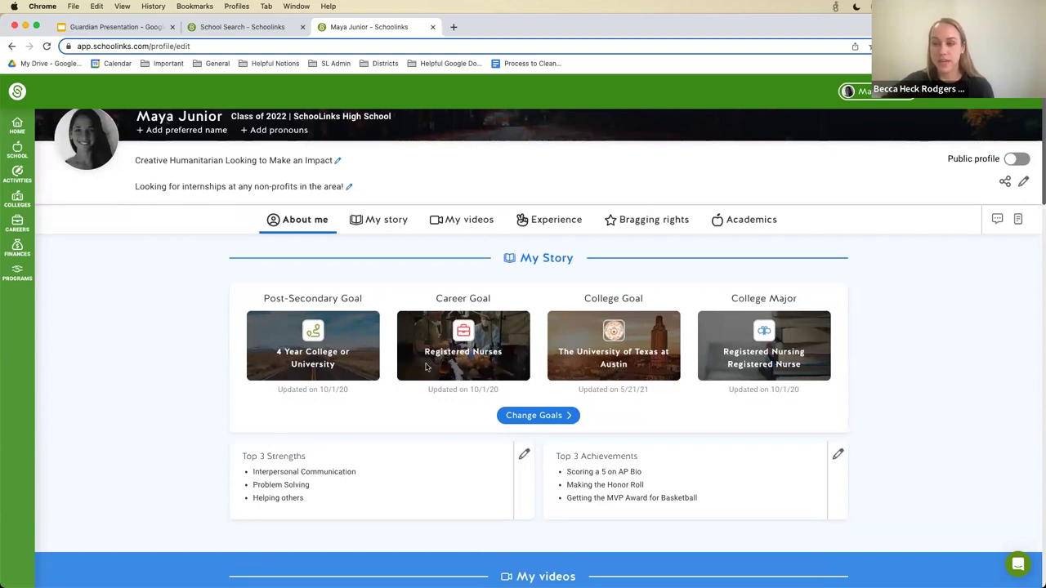
Step: Review the profile's My Videos and Experience sections, opening the SchooLinks job entry's details and closing them unchanged
{"action": "scroll", "coordinate": [343, 357], "scroll_direction": "down", "scroll_amount": 3}
{"action": "scroll", "coordinate": [343, 357], "scroll_direction": "down", "scroll_amount": 8}
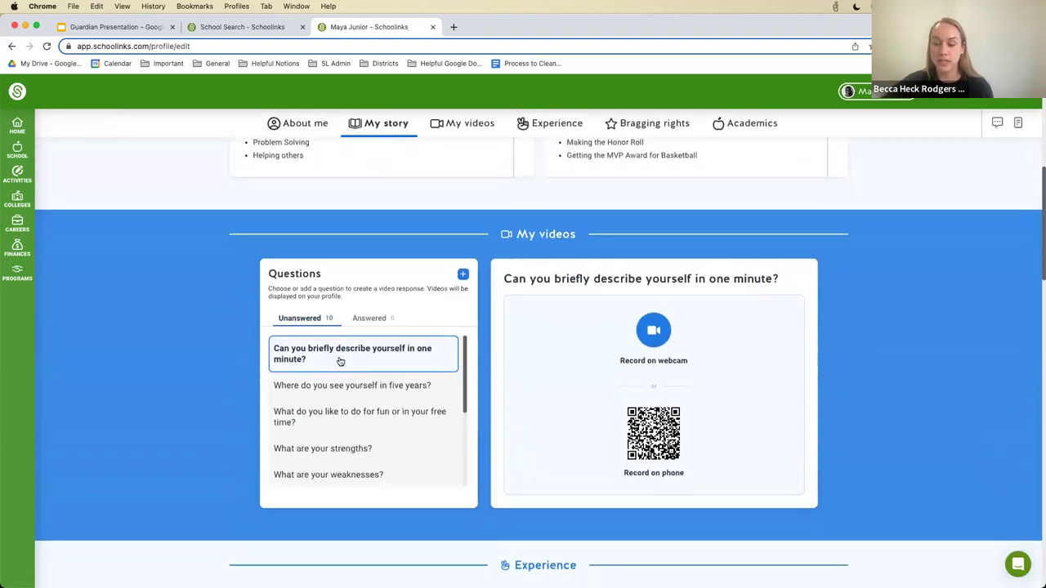
{"action": "scroll", "coordinate": [340, 360], "scroll_direction": "down", "scroll_amount": 4}
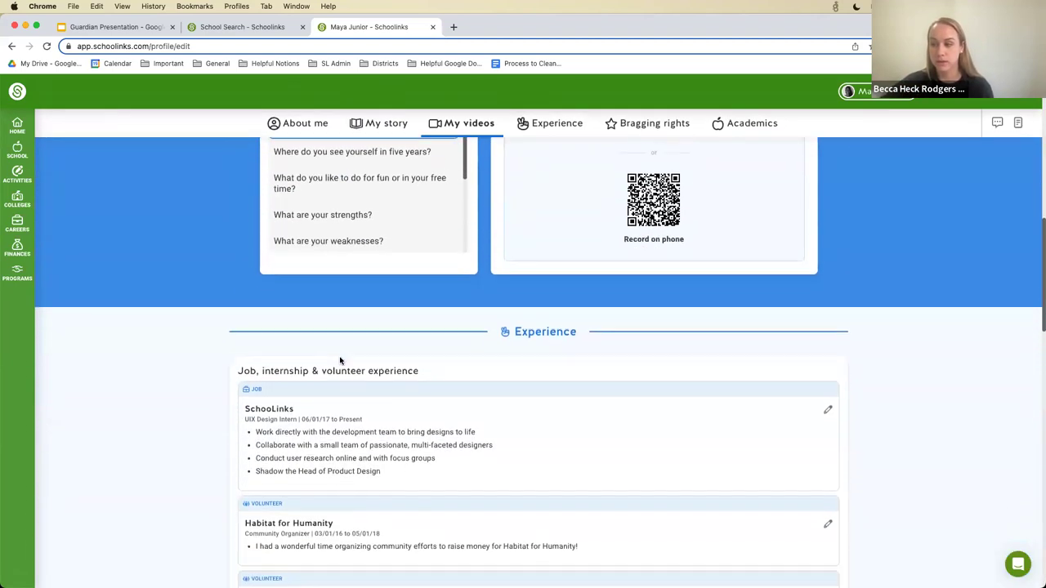
{"action": "scroll", "coordinate": [334, 336], "scroll_direction": "down", "scroll_amount": 1}
{"action": "scroll", "coordinate": [334, 336], "scroll_direction": "down", "scroll_amount": 2}
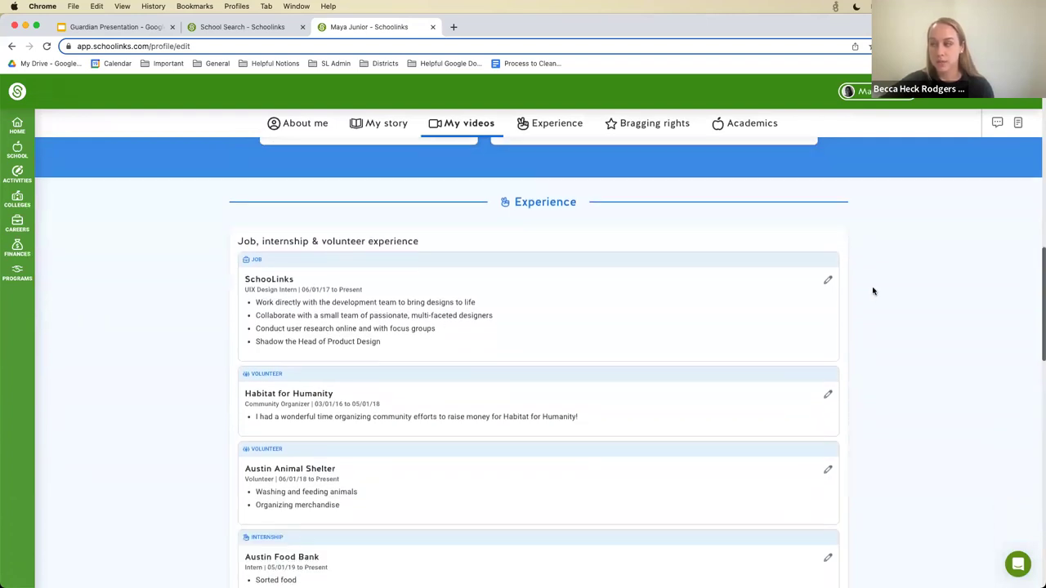
{"action": "left_click", "coordinate": [826, 281]}
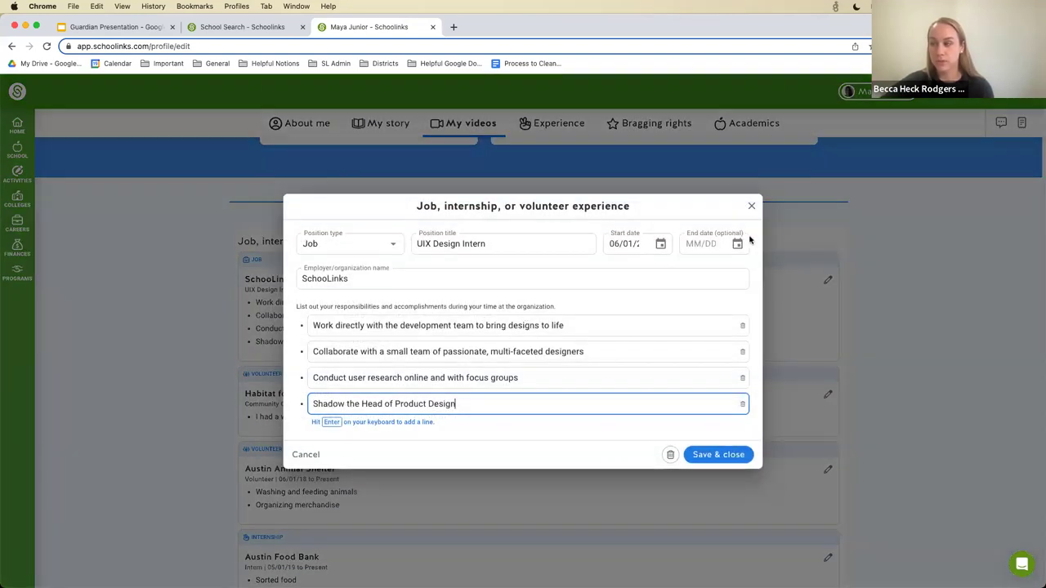
{"action": "left_click", "coordinate": [749, 208]}
Step: Review the remaining experience entries, extracurricular activities, interests, certifications, and the awards under Bragging Rights
{"action": "scroll", "coordinate": [570, 315], "scroll_direction": "down", "scroll_amount": 3}
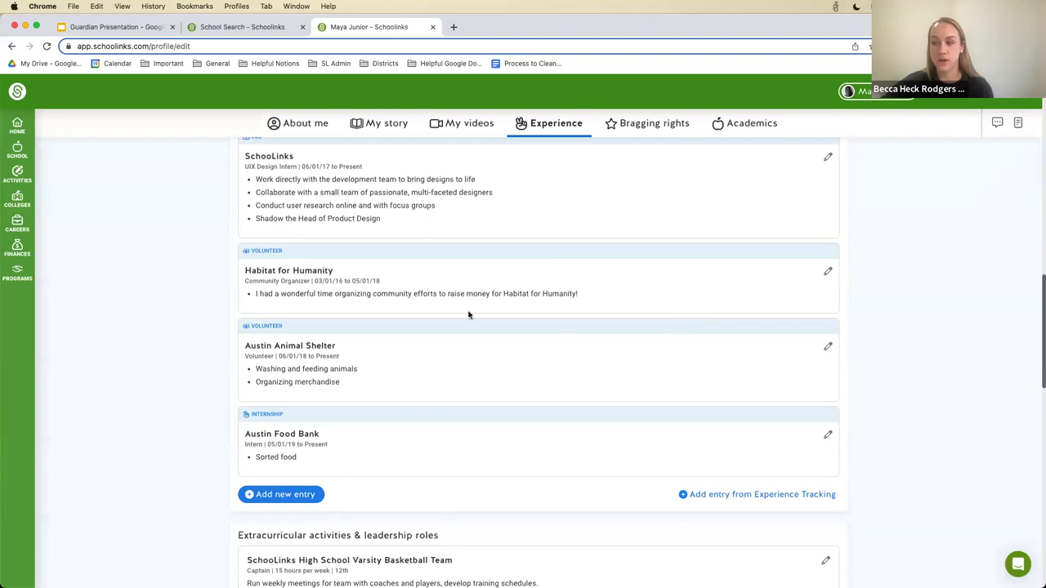
{"action": "scroll", "coordinate": [468, 315], "scroll_direction": "down", "scroll_amount": 5}
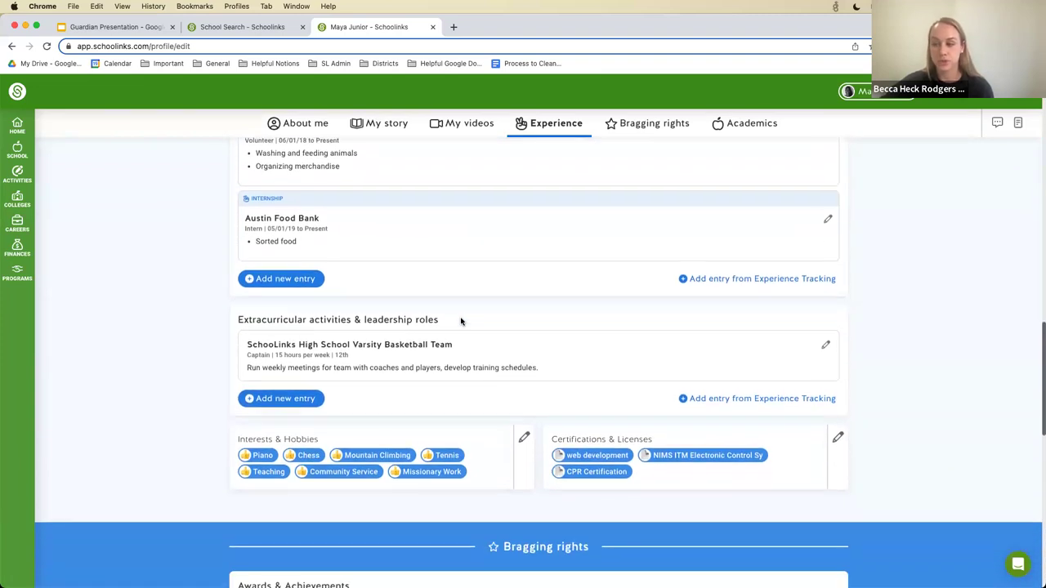
{"action": "scroll", "coordinate": [462, 322], "scroll_direction": "down", "scroll_amount": 3}
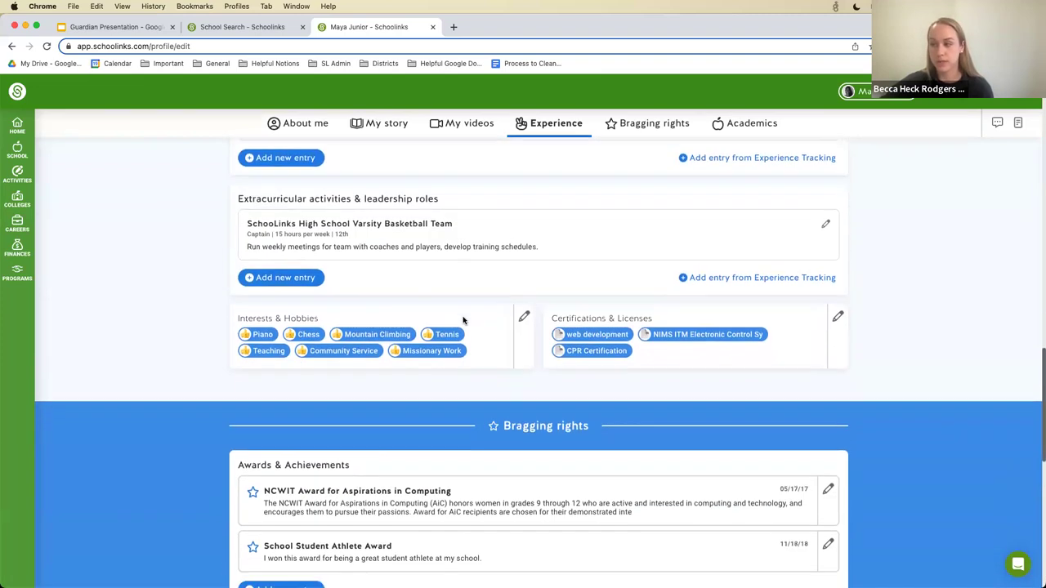
{"action": "scroll", "coordinate": [463, 320], "scroll_direction": "down", "scroll_amount": 2}
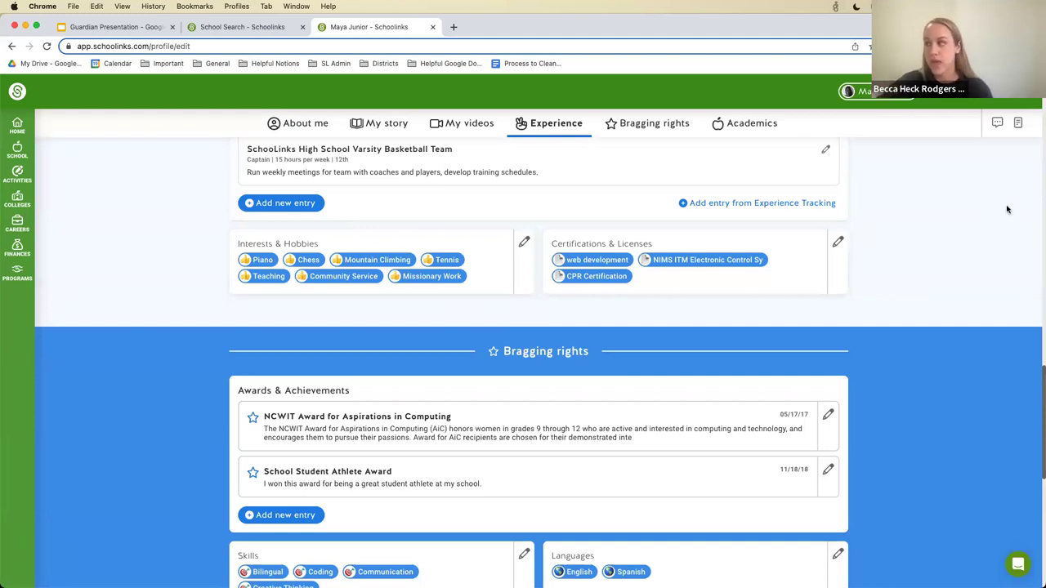
Step: Export the student's profile as a resume and download the generated file from the notifications
{"action": "left_click", "coordinate": [1019, 124]}
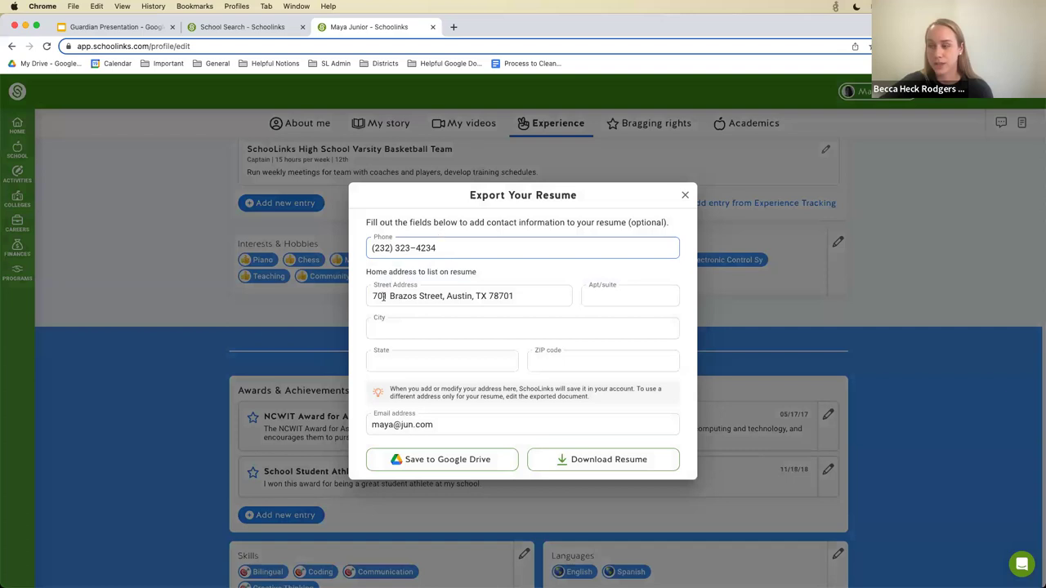
{"action": "left_click", "coordinate": [566, 467]}
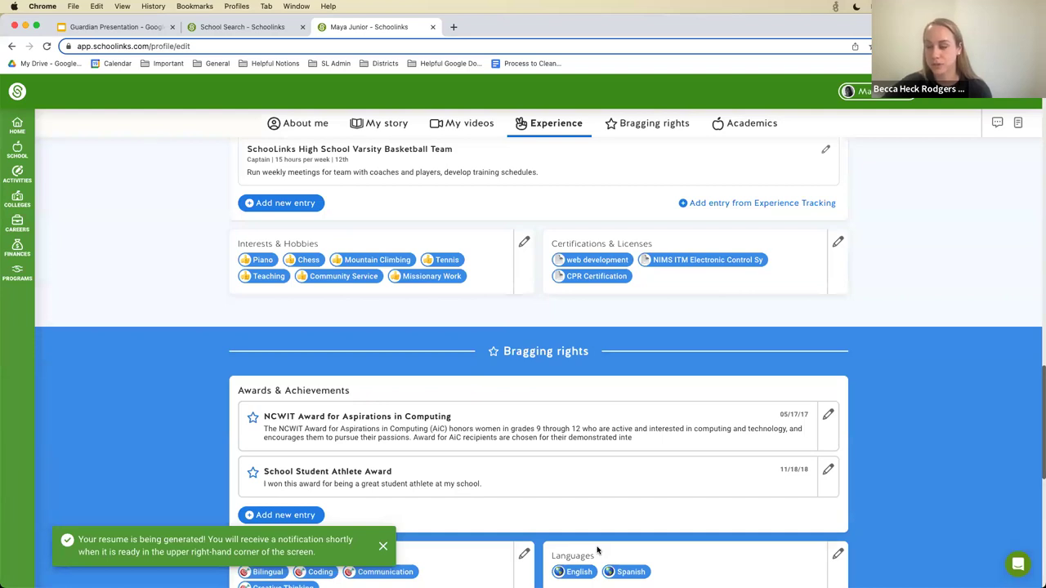
{"action": "scroll", "coordinate": [850, 169], "scroll_direction": "up", "scroll_amount": 3}
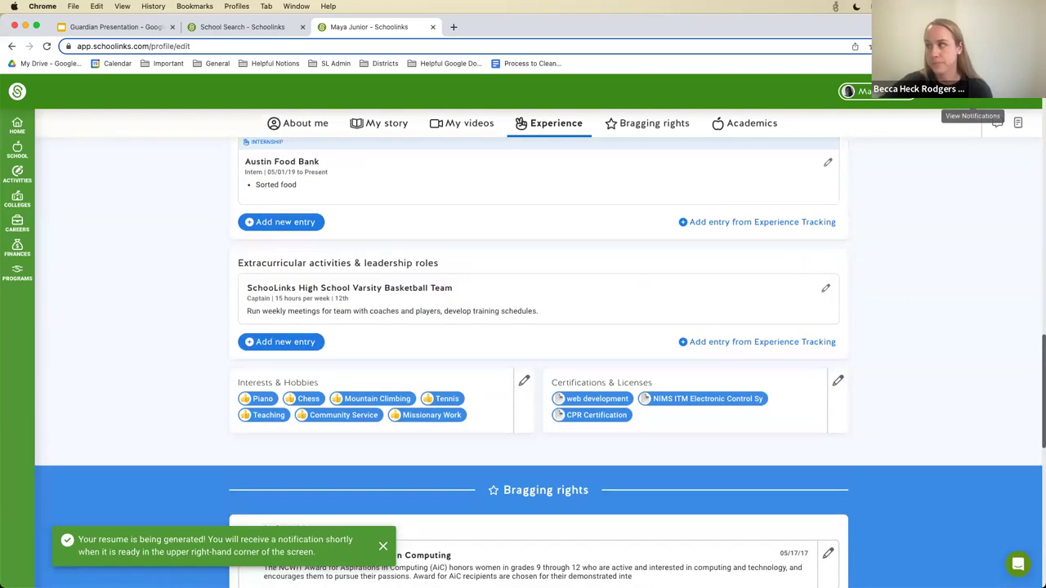
{"action": "left_click", "coordinate": [997, 123]}
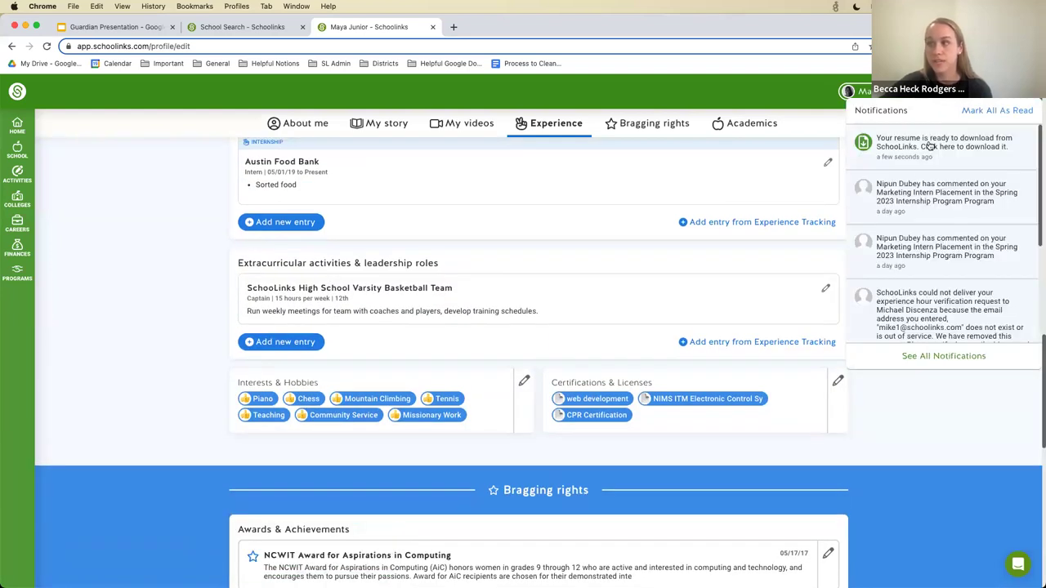
{"action": "left_click", "coordinate": [930, 145]}
Step: Open the downloaded resume in Pages, dismiss the document warnings, review its contents, and close it
{"action": "left_click", "coordinate": [62, 572]}
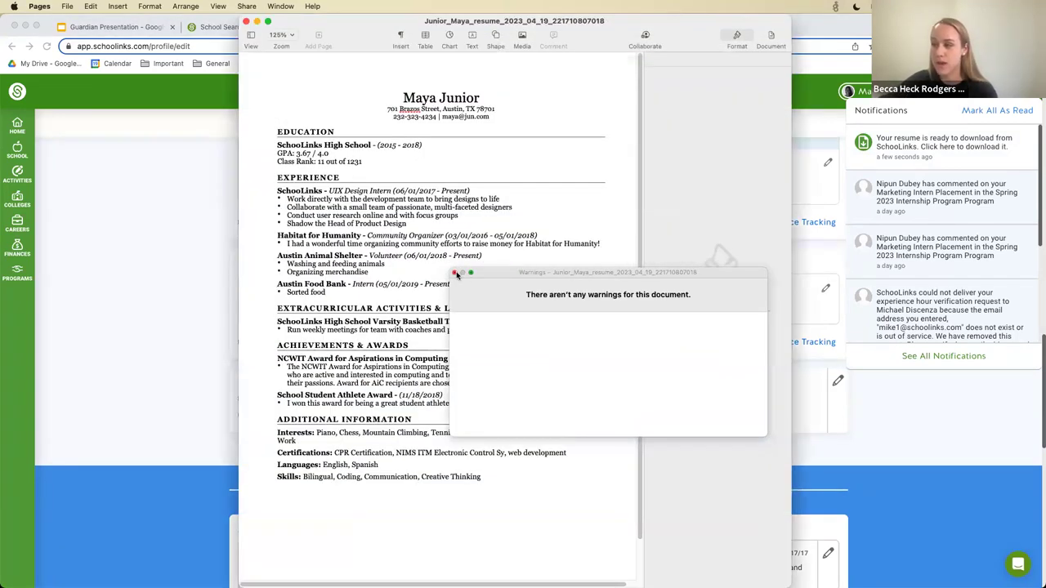
{"action": "left_click", "coordinate": [454, 272]}
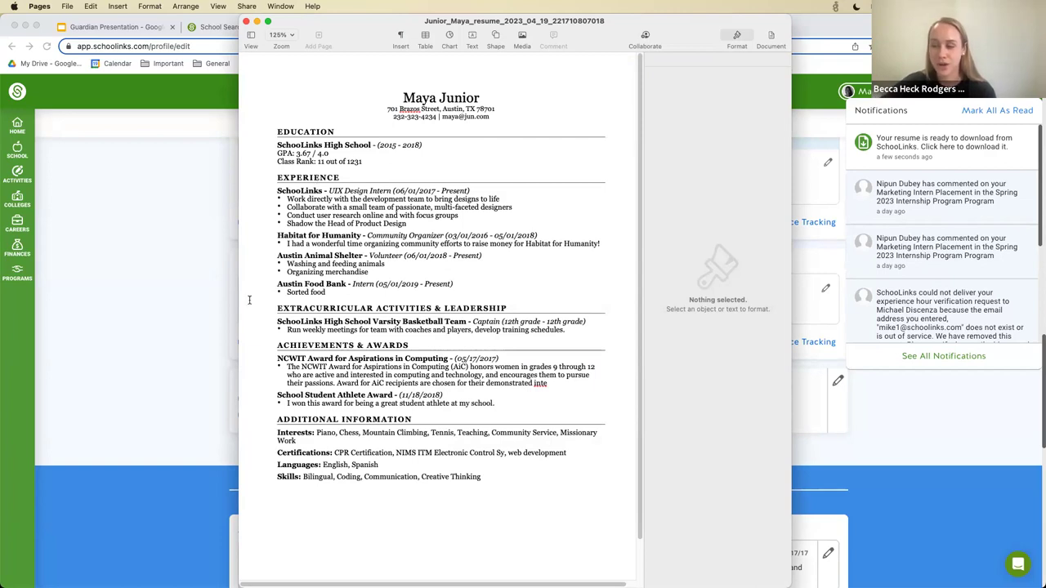
{"action": "left_click", "coordinate": [246, 21]}
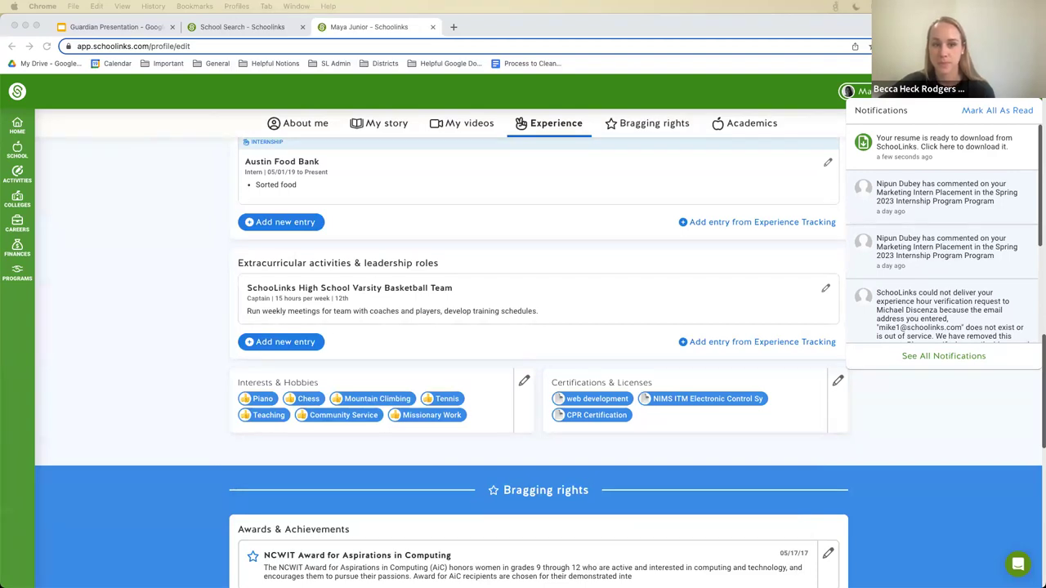
Step: Open the student's personalized plans and start the MyCAP 2021 - 2022 plan
{"action": "left_click", "coordinate": [33, 136]}
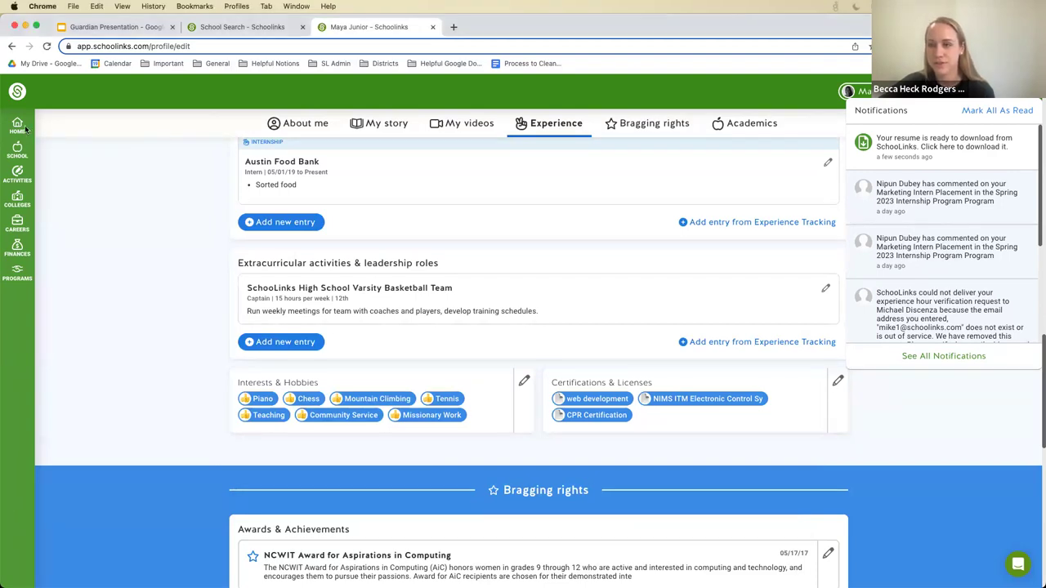
{"action": "mouse_move", "coordinate": [16, 157]}
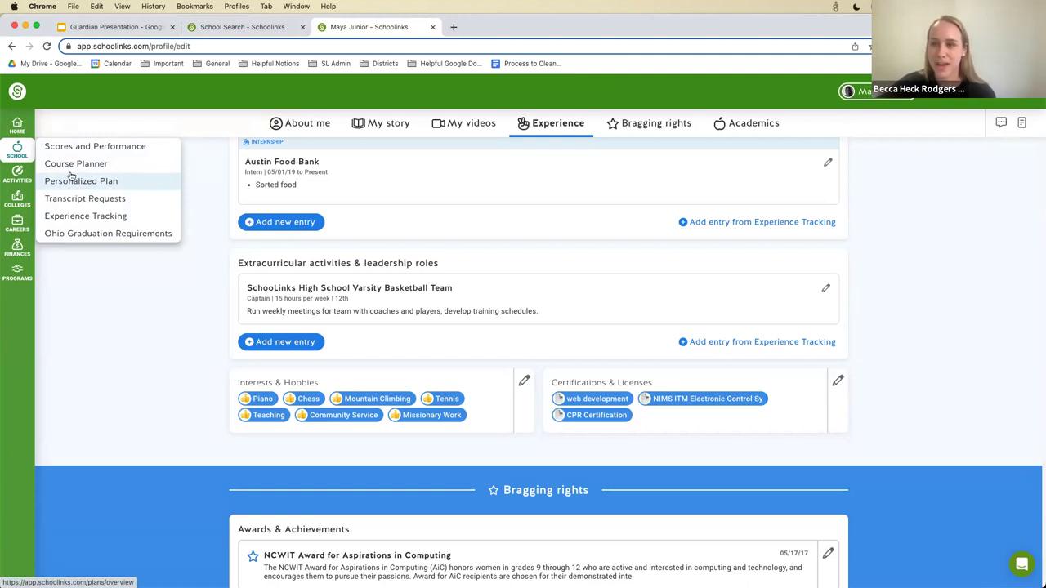
{"action": "left_click", "coordinate": [67, 185]}
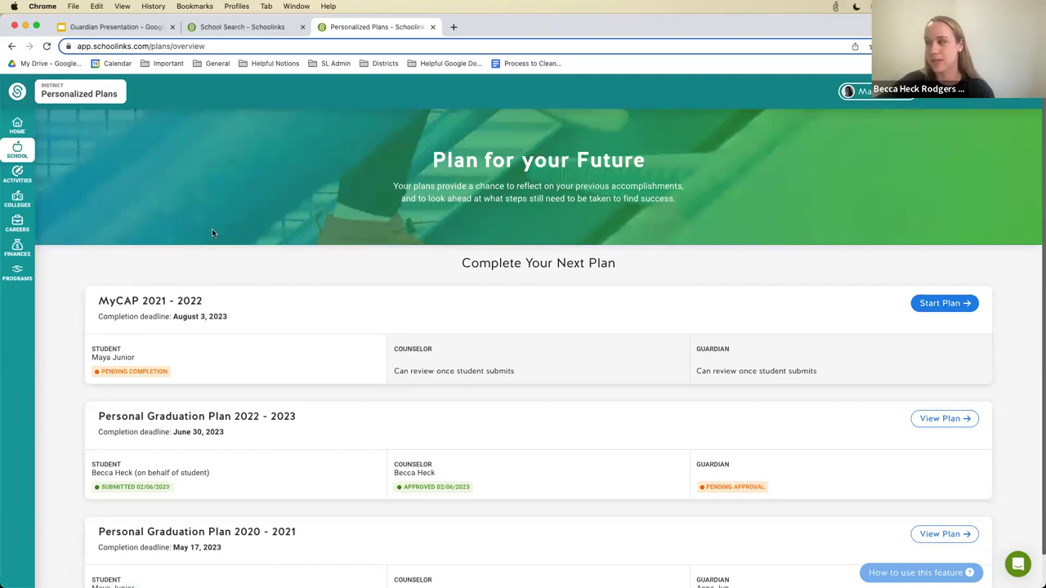
{"action": "left_click", "coordinate": [954, 307]}
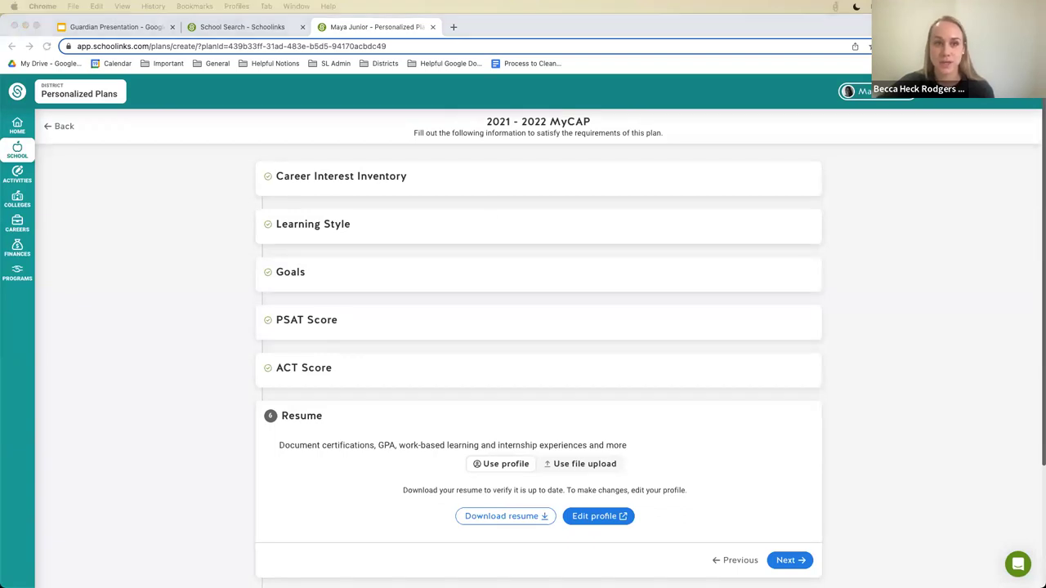
Step: Present the Academic & Career Plan slide from the Guardian Presentation, exit the slideshow, and move that presentation out of the window
{"action": "left_click_drag", "start_coordinate": [196, 81], "coordinate": [245, 27]}
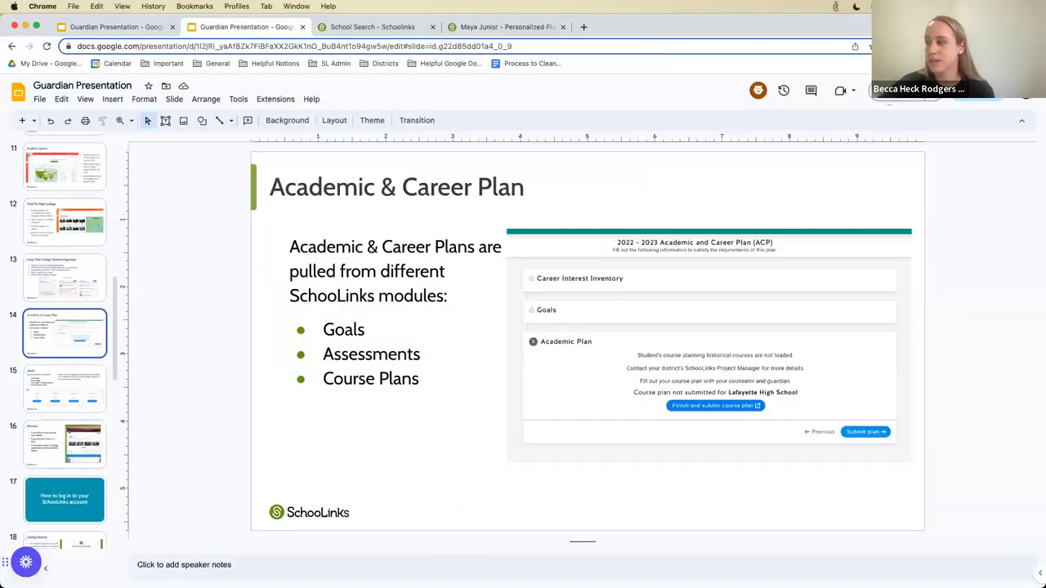
{"action": "key", "text": "super+Return"}
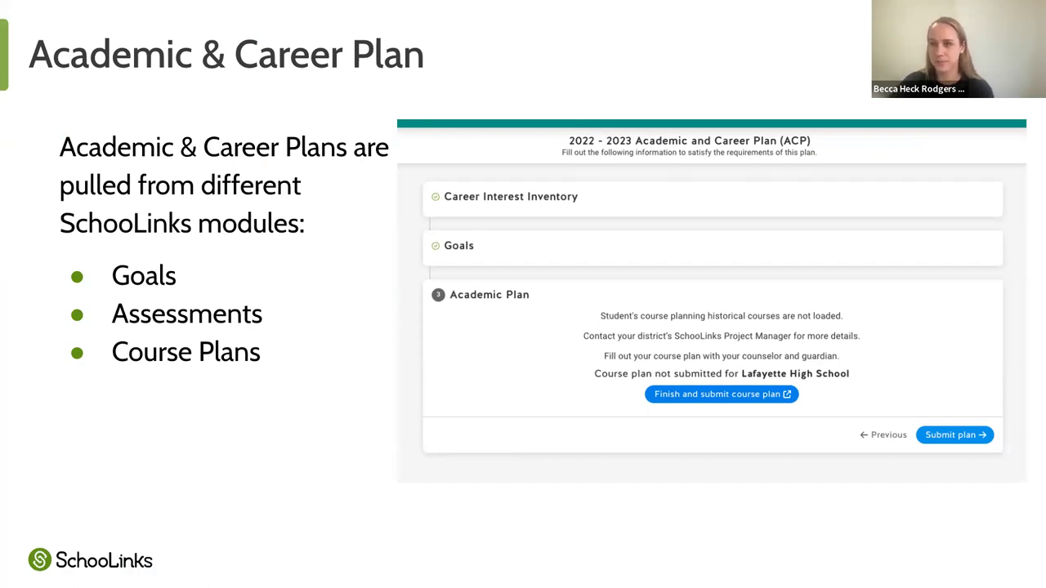
{"action": "key", "text": "Escape"}
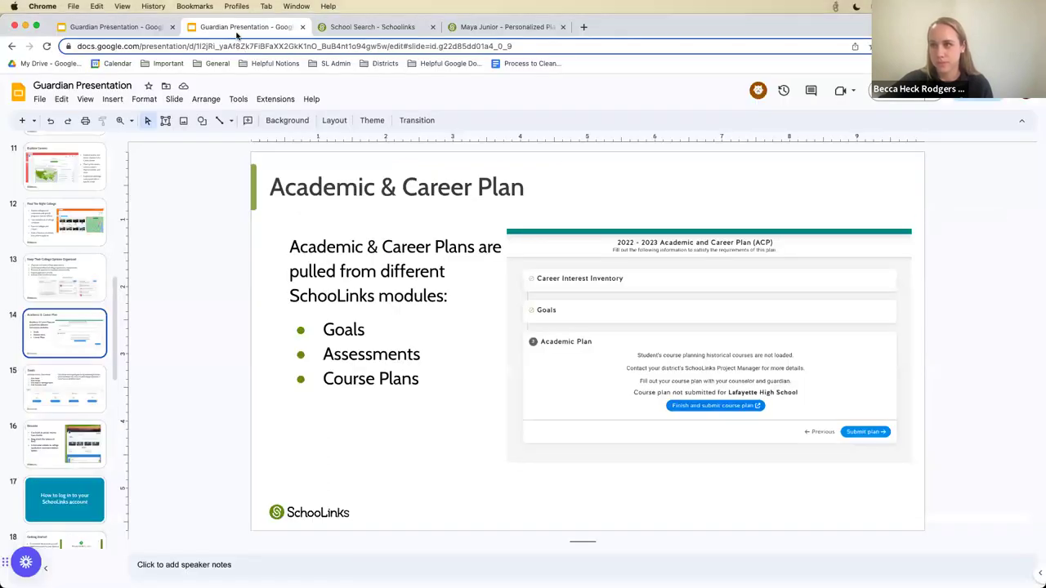
{"action": "left_click_drag", "start_coordinate": [238, 26], "coordinate": [4, 245]}
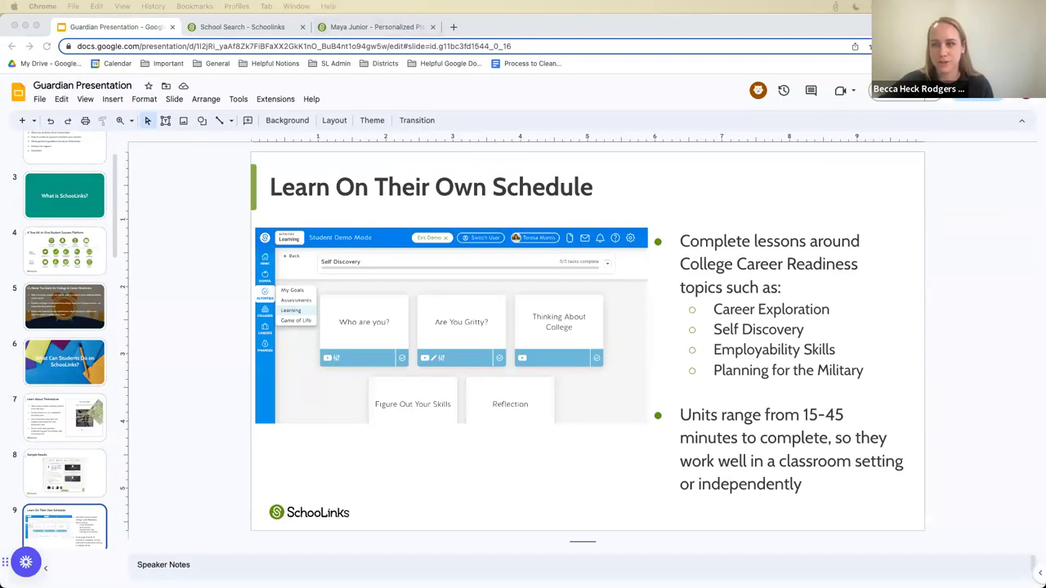
Step: Switch to the School Search page and open the student's home dashboard with the To Do List
{"action": "left_click", "coordinate": [237, 27]}
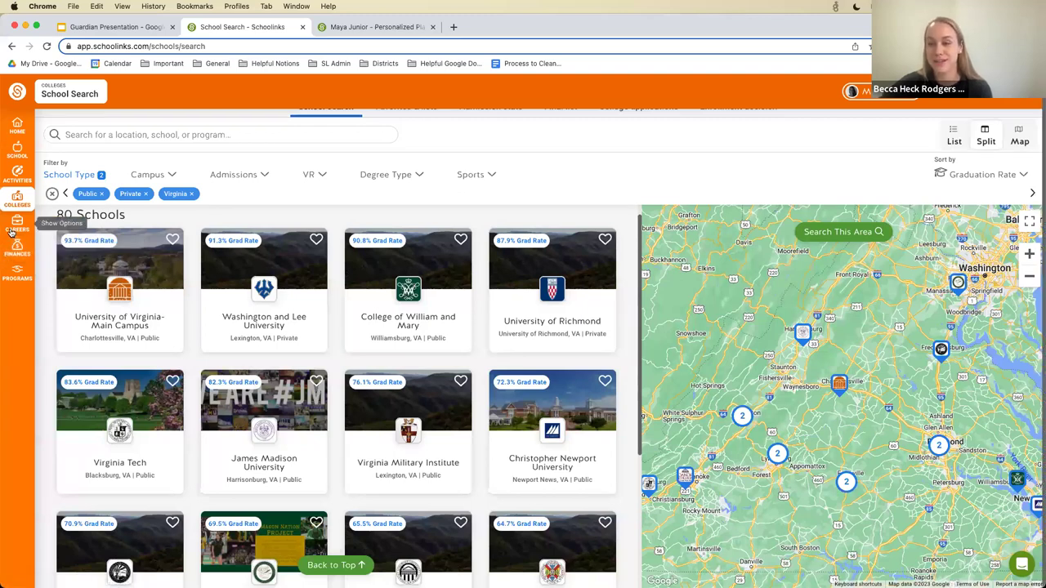
{"action": "mouse_move", "coordinate": [10, 231]}
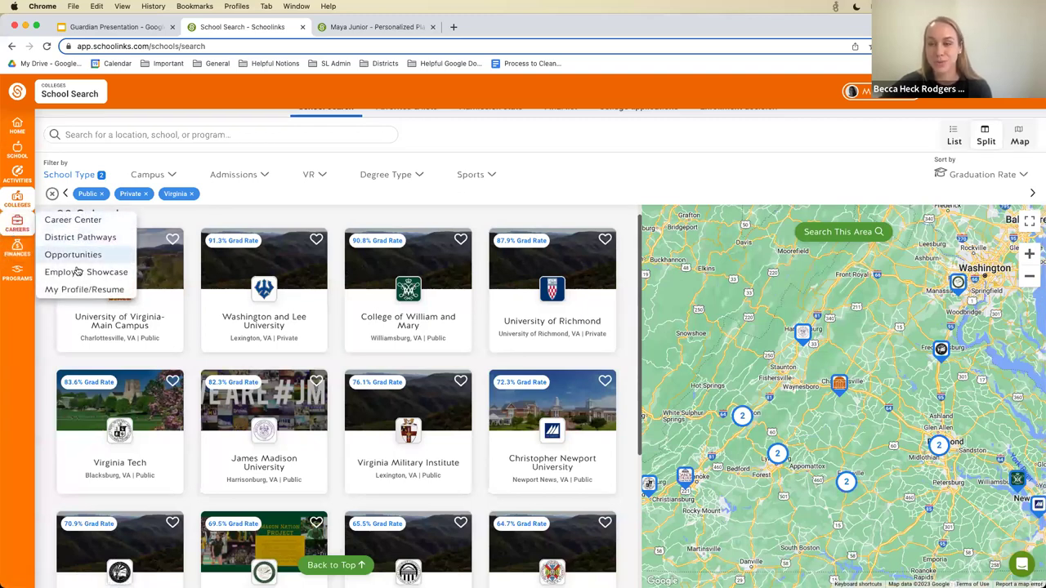
{"action": "left_click", "coordinate": [18, 125]}
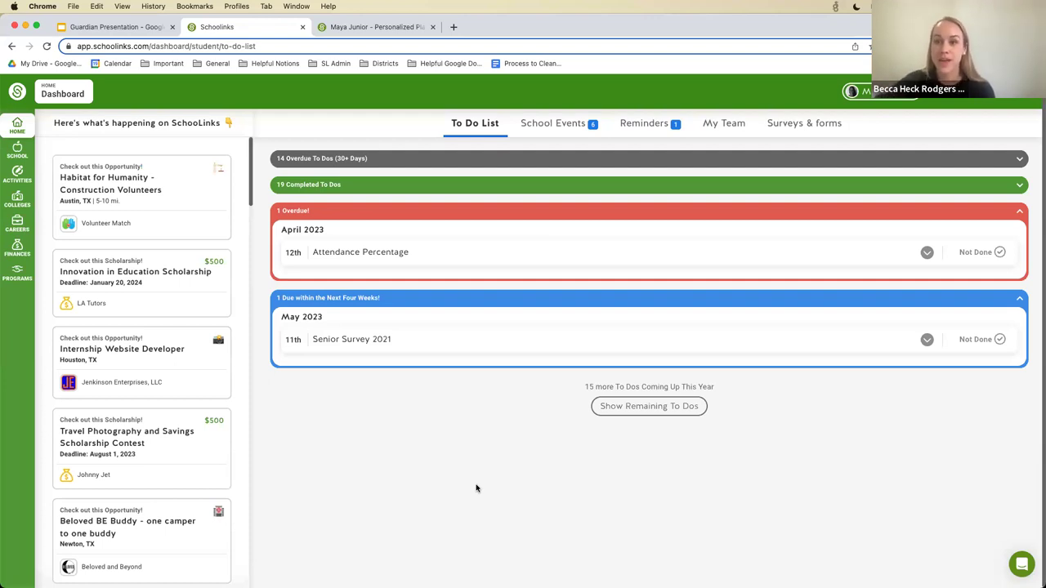
Step: Look through the Guardian Presentation's slide list and return to the student's dashboard
{"action": "left_click", "coordinate": [147, 31]}
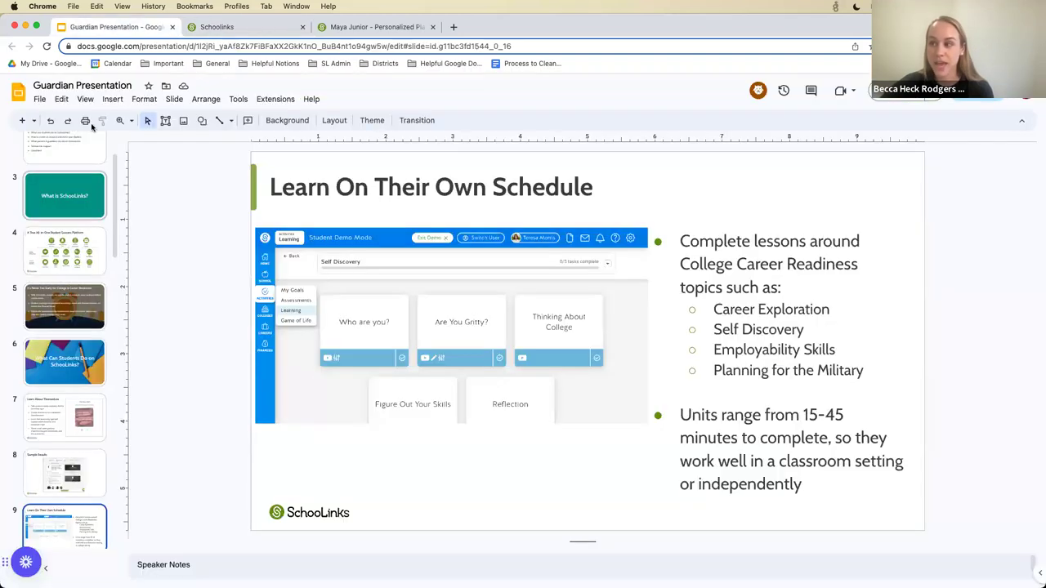
{"action": "scroll", "coordinate": [76, 321], "scroll_direction": "down", "scroll_amount": 5}
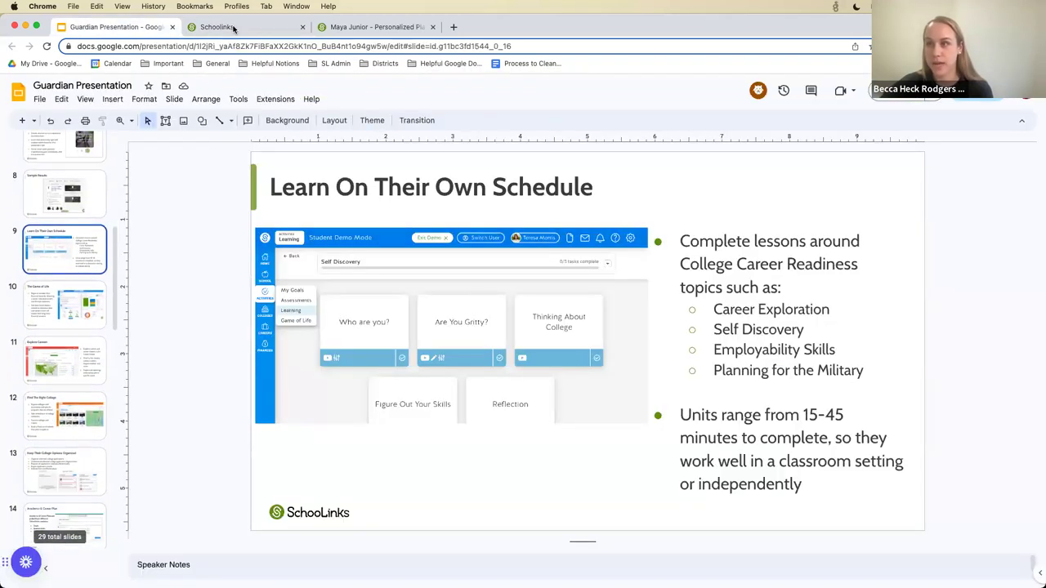
{"action": "left_click", "coordinate": [242, 30]}
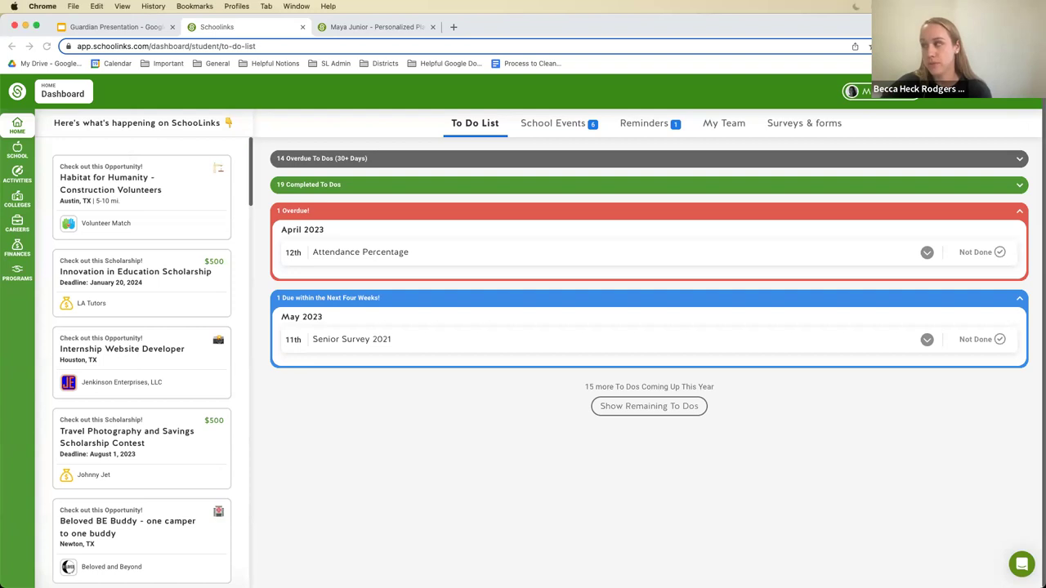
Step: Open the student's account settings and show the linked guardians and the guardian claim process
{"action": "left_click", "coordinate": [1031, 105]}
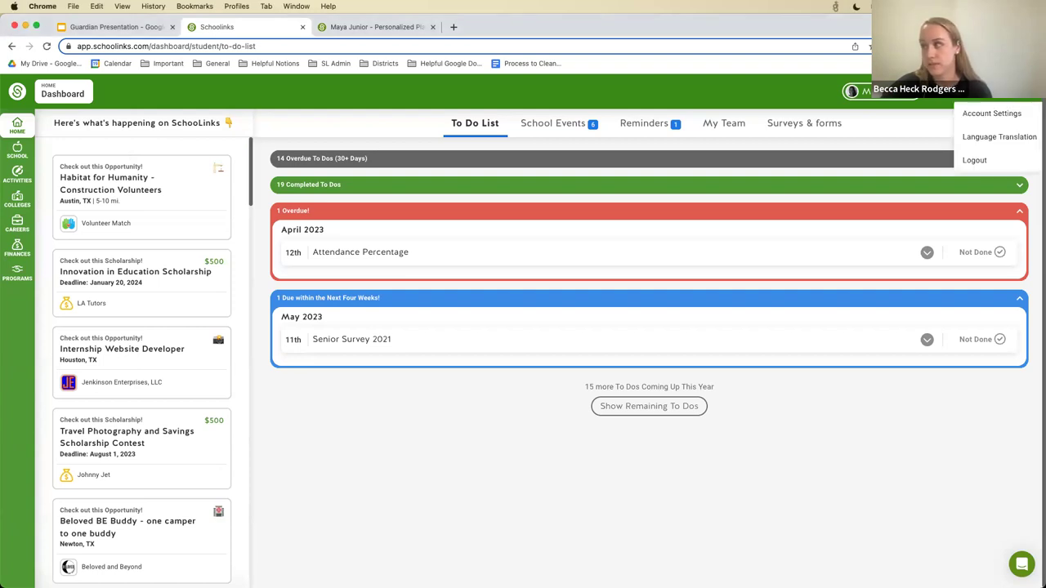
{"action": "left_click", "coordinate": [1020, 117]}
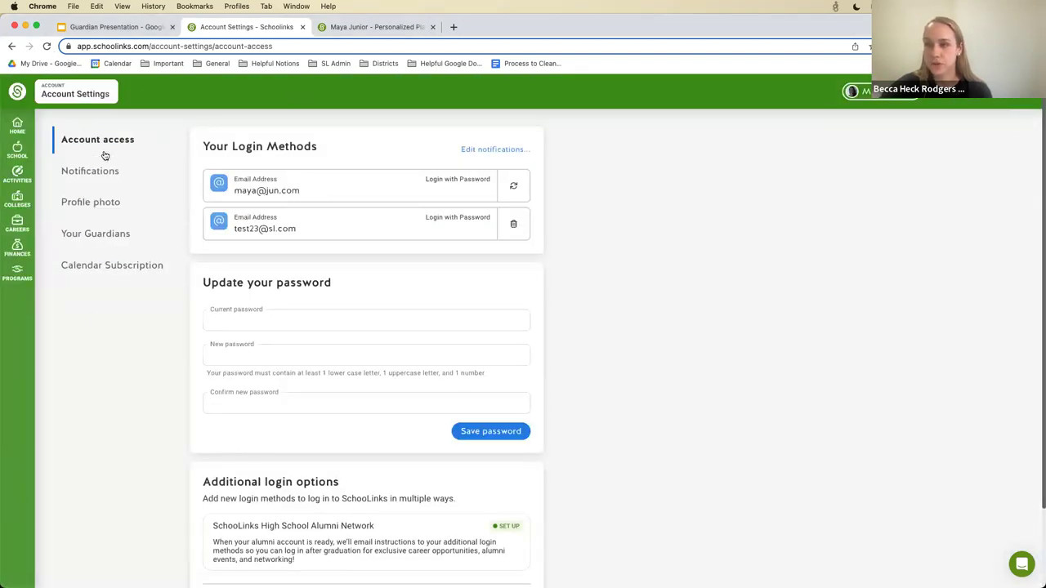
{"action": "left_click", "coordinate": [97, 240]}
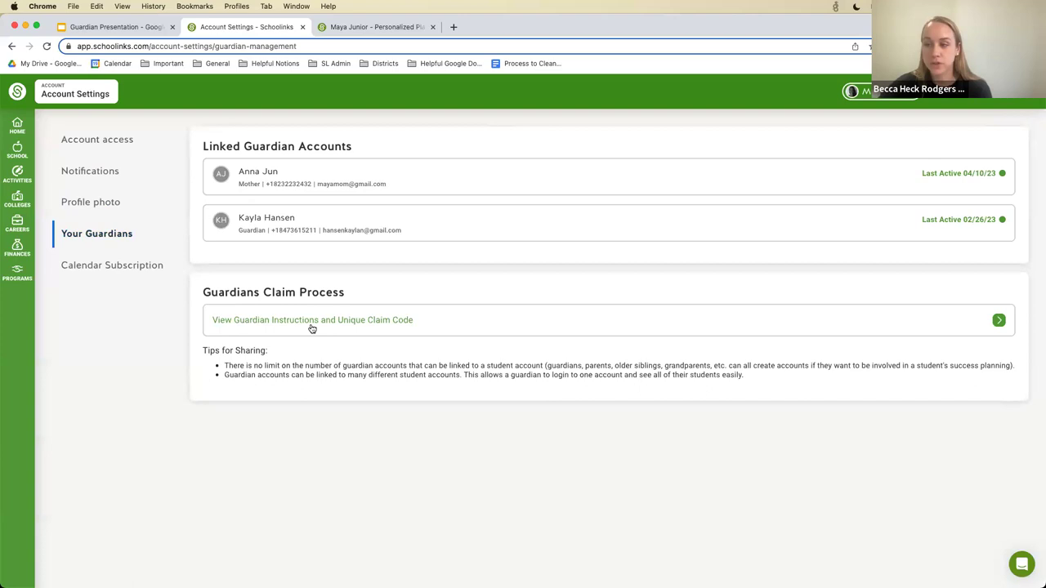
Step: Copy the unique guardian claim link from the guardian claim instructions and open a new browser tab
{"action": "left_click", "coordinate": [358, 324]}
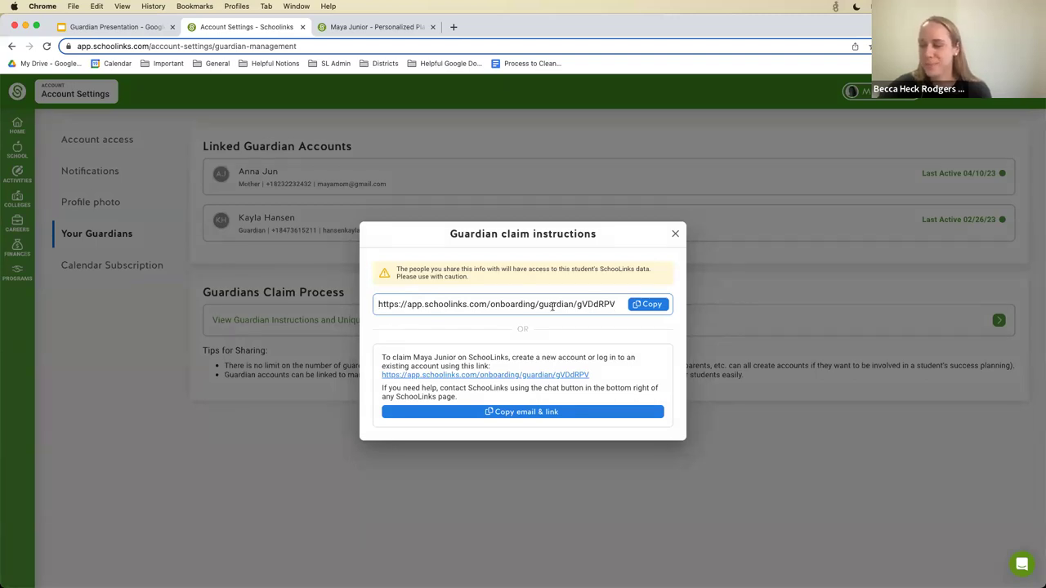
{"action": "left_click", "coordinate": [648, 307]}
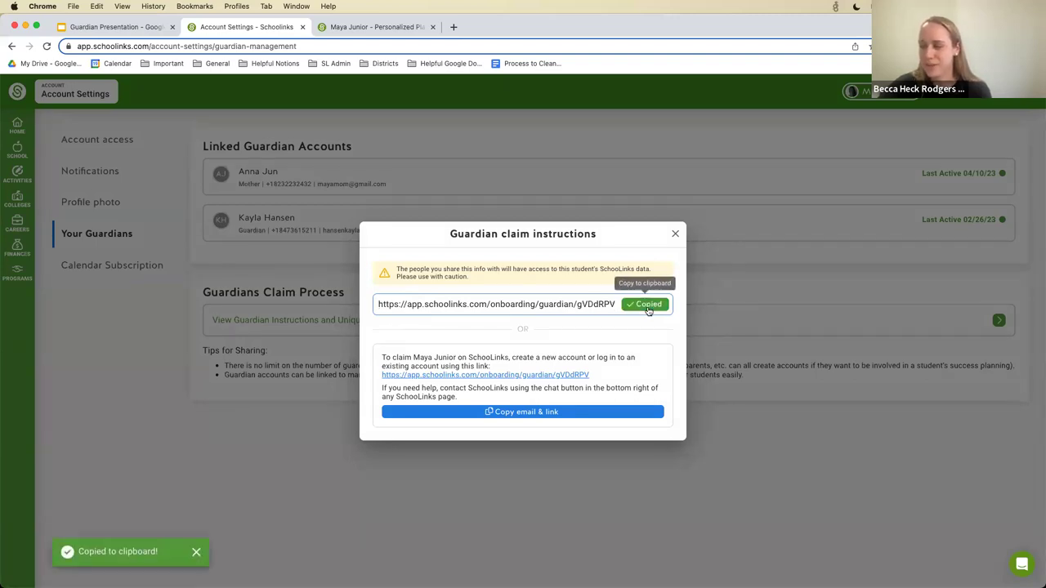
{"action": "left_click", "coordinate": [453, 27]}
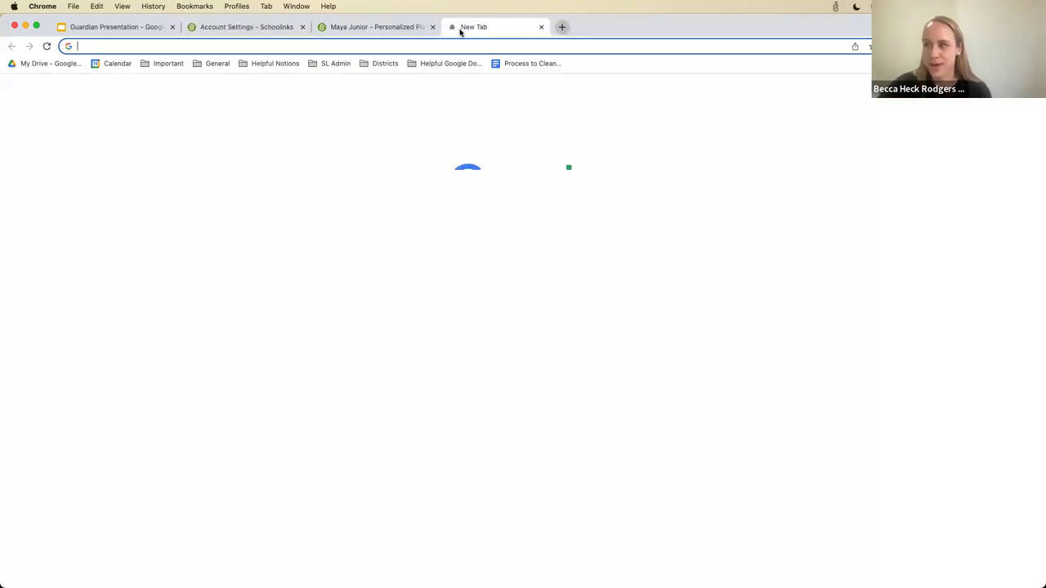
Step: Load the copied guardian claim link in the new browser tab, and return to the guardian claim instructions
{"action": "key", "text": "super+v"}
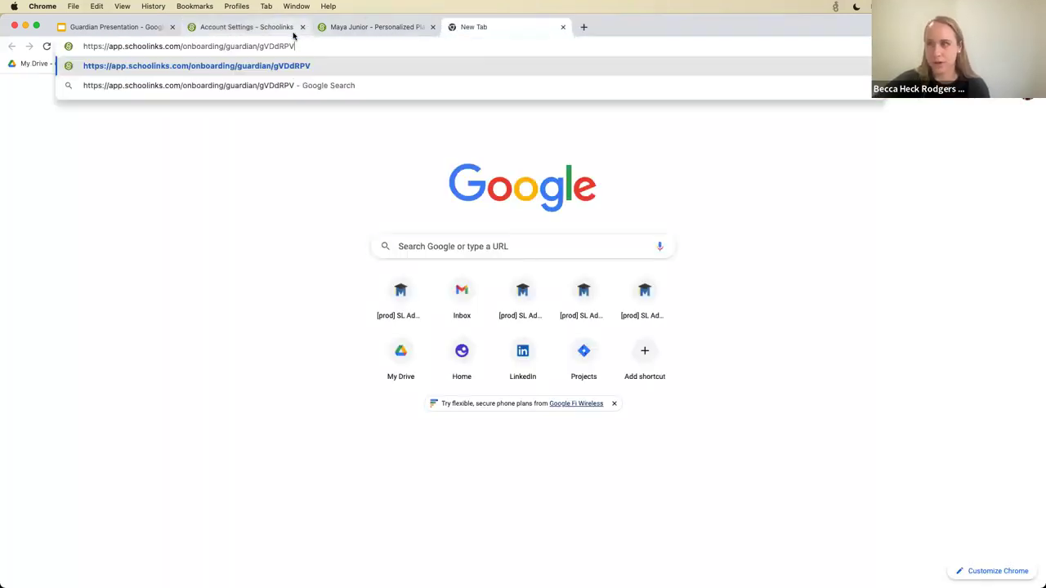
{"action": "key", "text": "Return"}
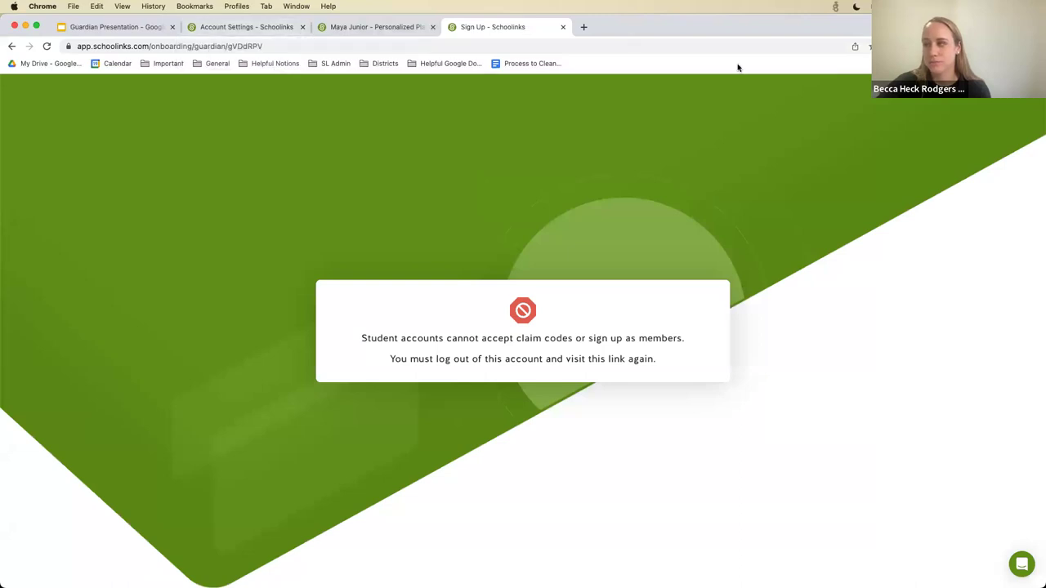
{"action": "left_click", "coordinate": [243, 27]}
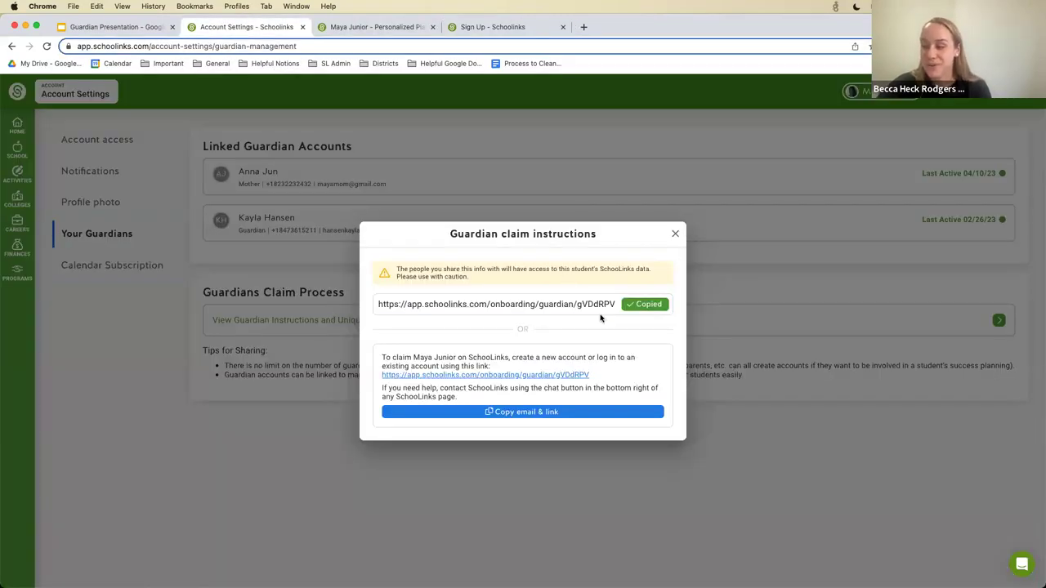
Step: Copy only the claim code at the end of the link in the guardian claim instructions
{"action": "left_click_drag", "start_coordinate": [576, 304], "coordinate": [616, 305]}
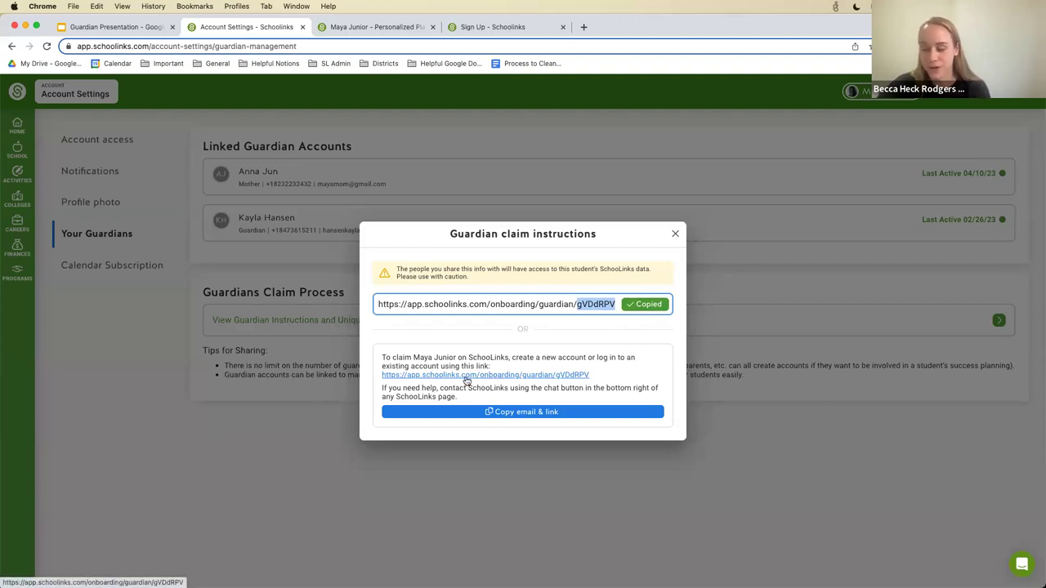
{"action": "left_click_drag", "start_coordinate": [376, 304], "coordinate": [639, 308]}
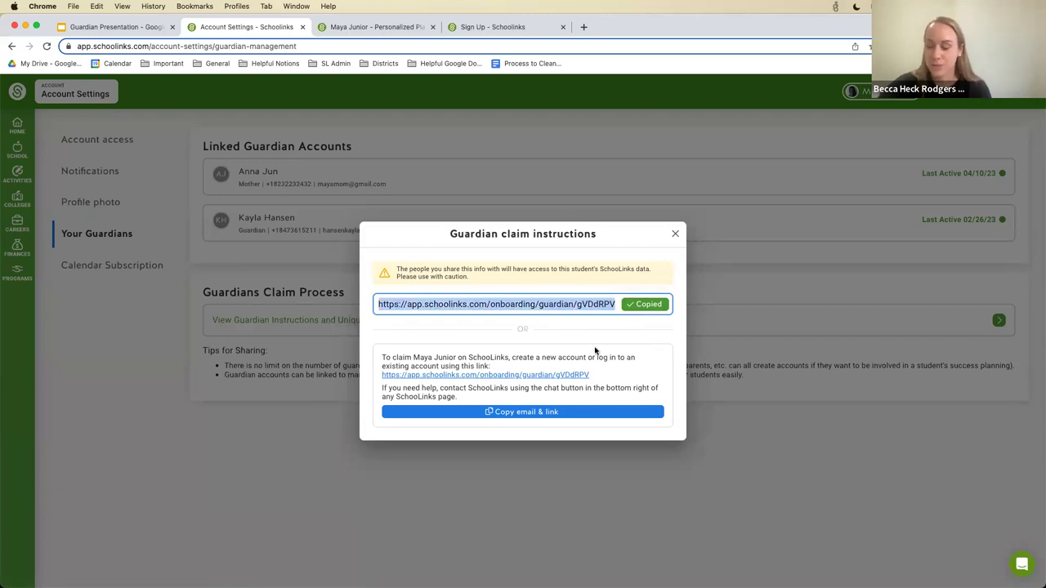
{"action": "left_click", "coordinate": [614, 304]}
{"action": "left_click_drag", "start_coordinate": [615, 304], "coordinate": [570, 302]}
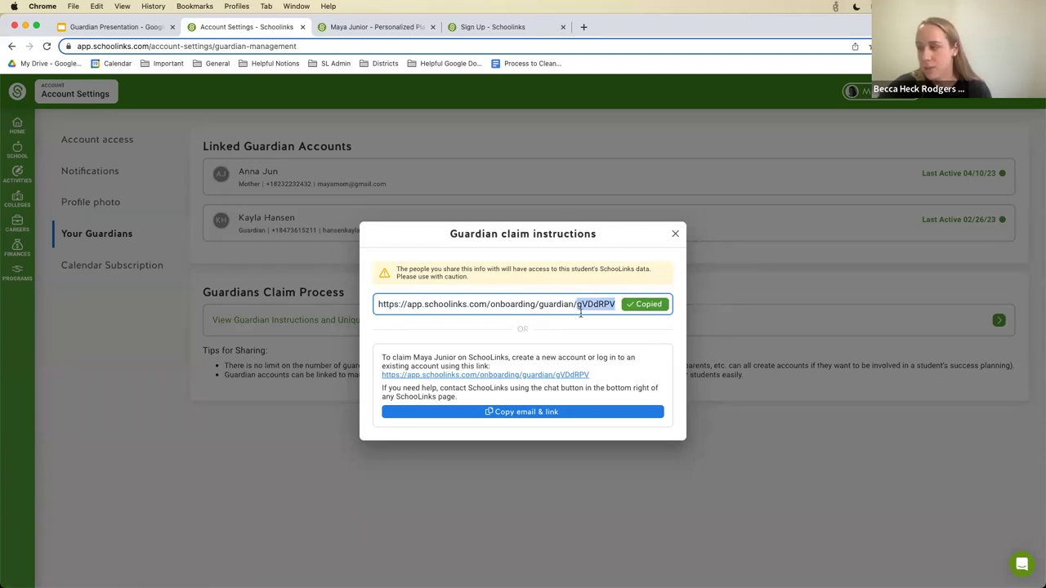
{"action": "right_click", "coordinate": [600, 305]}
{"action": "left_click", "coordinate": [633, 332]}
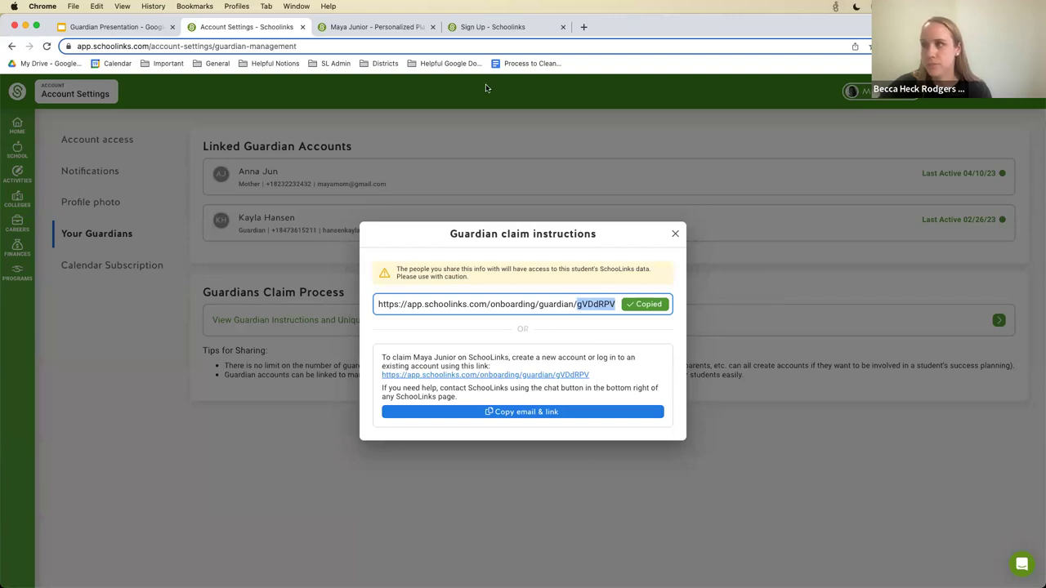
Step: Close the guardian claim instructions and log out of the student account
{"action": "left_click", "coordinate": [675, 234]}
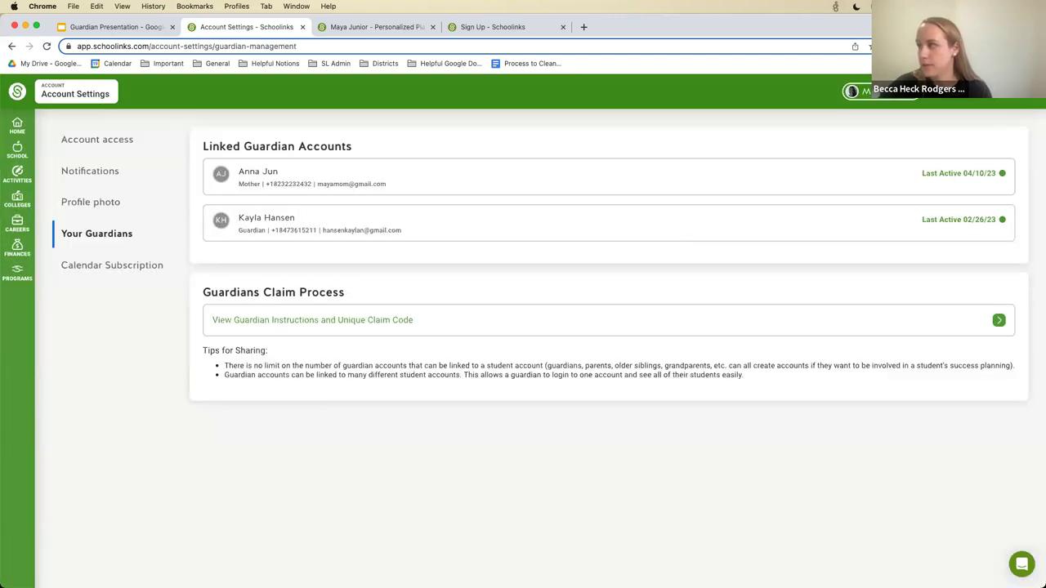
{"action": "left_click", "coordinate": [1017, 93]}
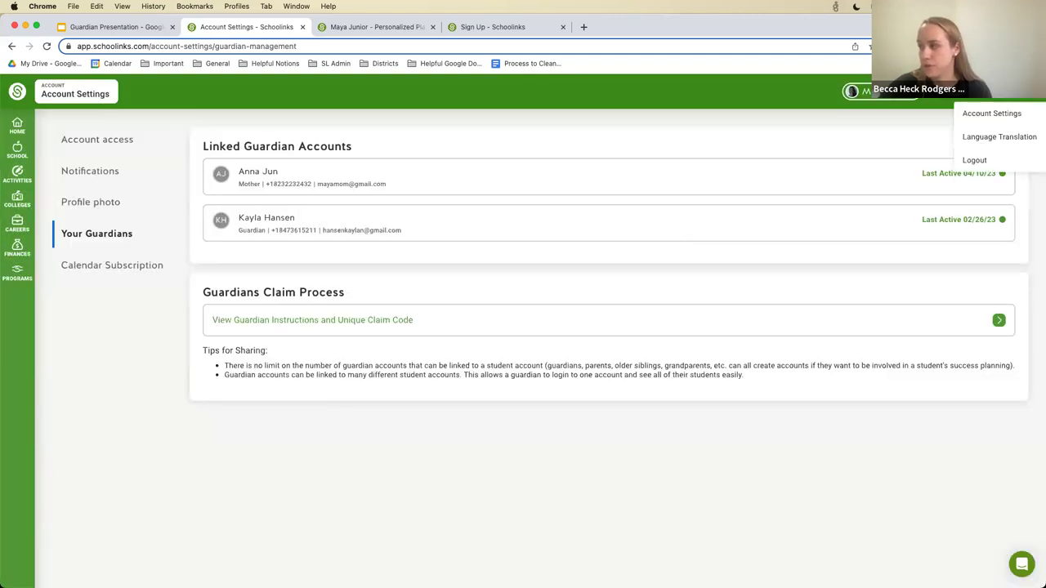
{"action": "left_click", "coordinate": [977, 160]}
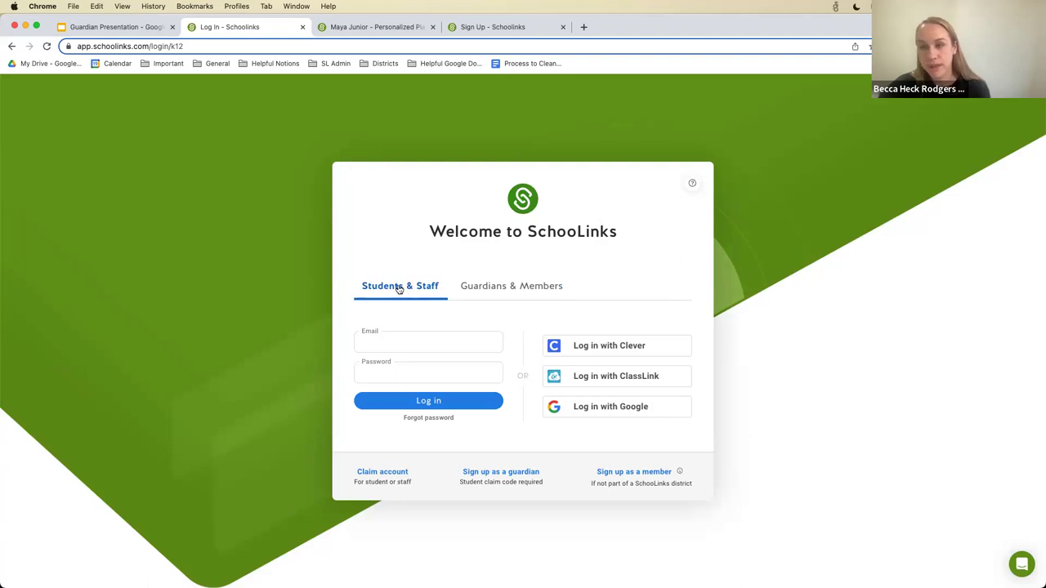
Step: Compare the Guardians & Members and Students & Staff login options, and open the guardian sign-up page
{"action": "left_click", "coordinate": [541, 289]}
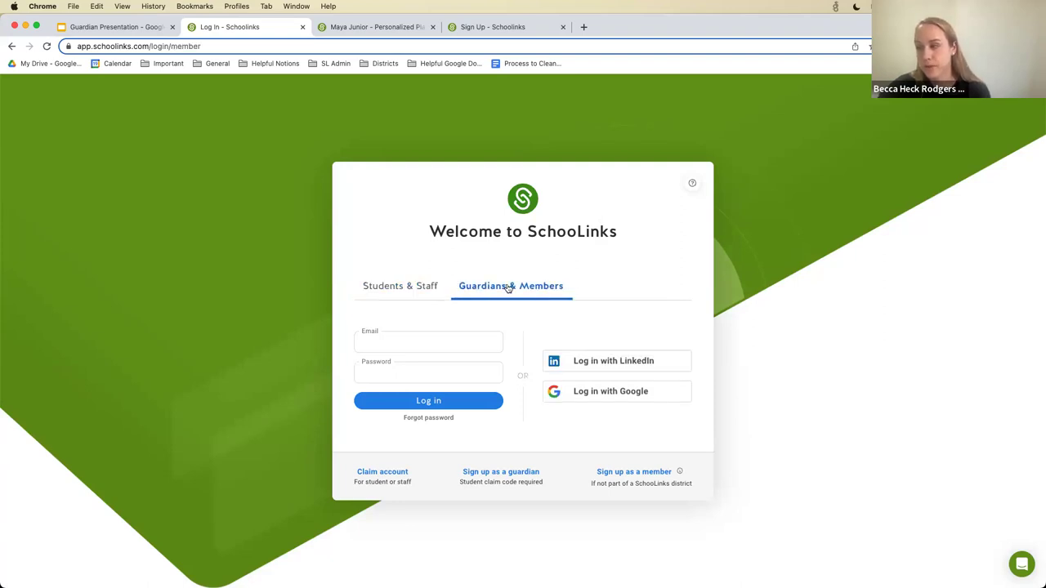
{"action": "left_click", "coordinate": [402, 290]}
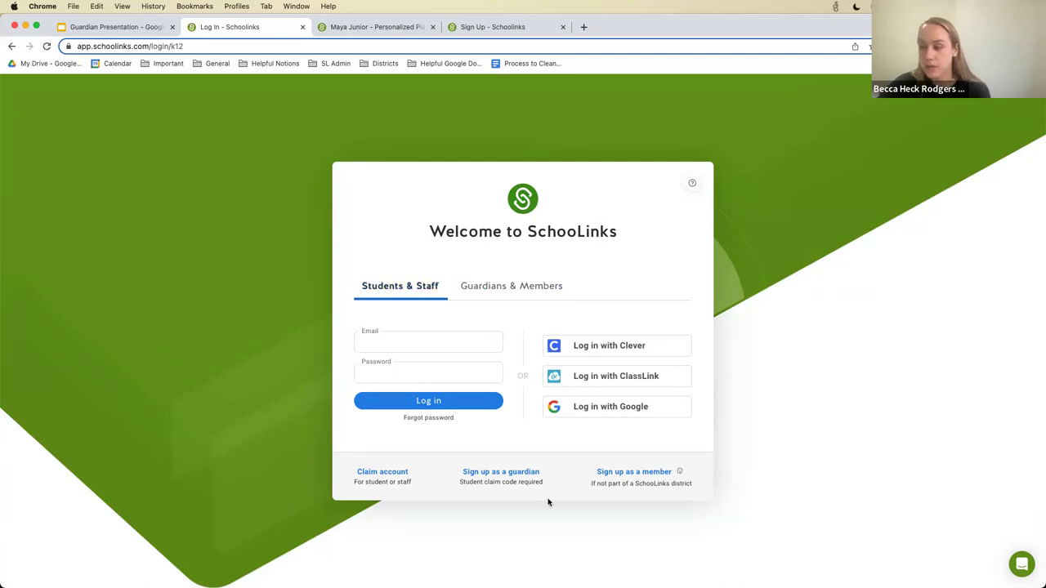
{"action": "left_click", "coordinate": [500, 476]}
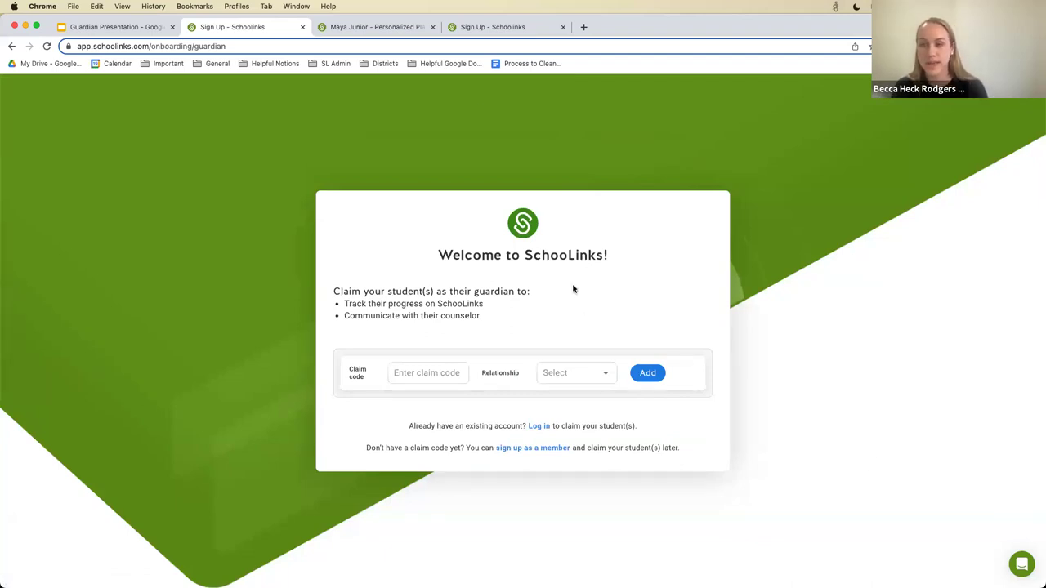
Step: Paste the student's claim code into the claim code field of the guardian sign-up form
{"action": "left_click", "coordinate": [422, 372]}
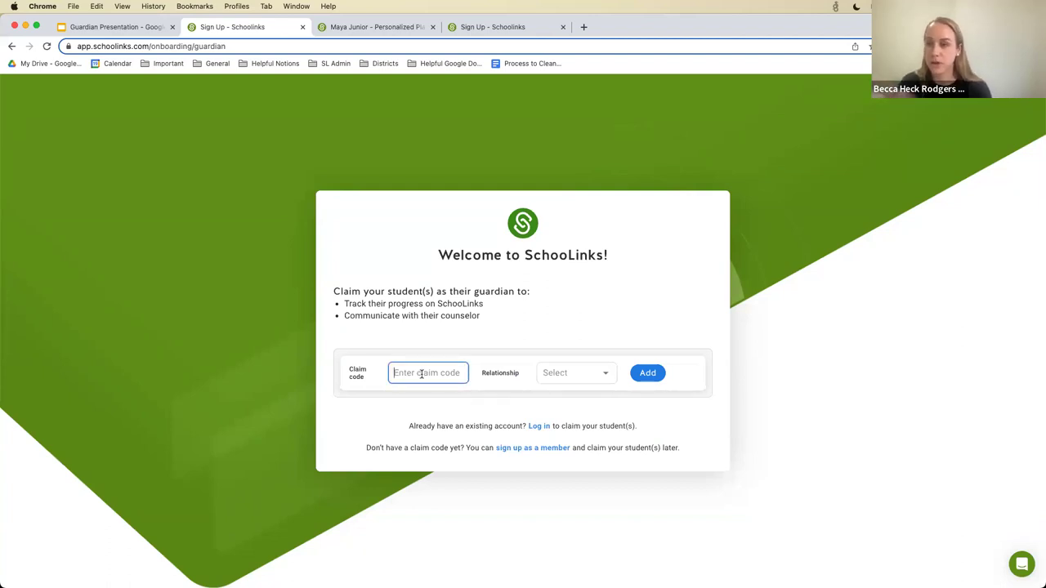
{"action": "right_click", "coordinate": [418, 376]}
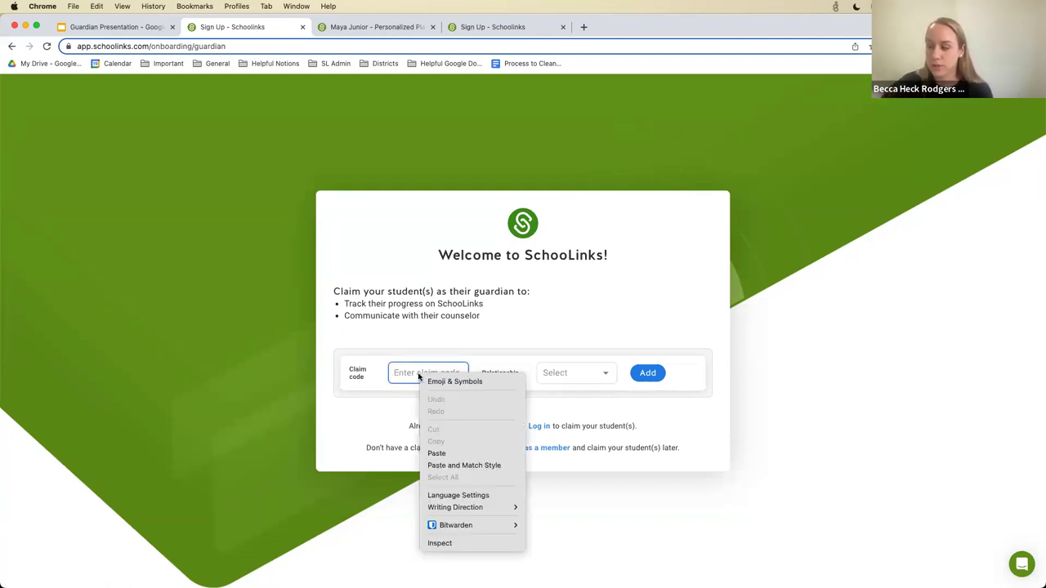
{"action": "left_click", "coordinate": [477, 453]}
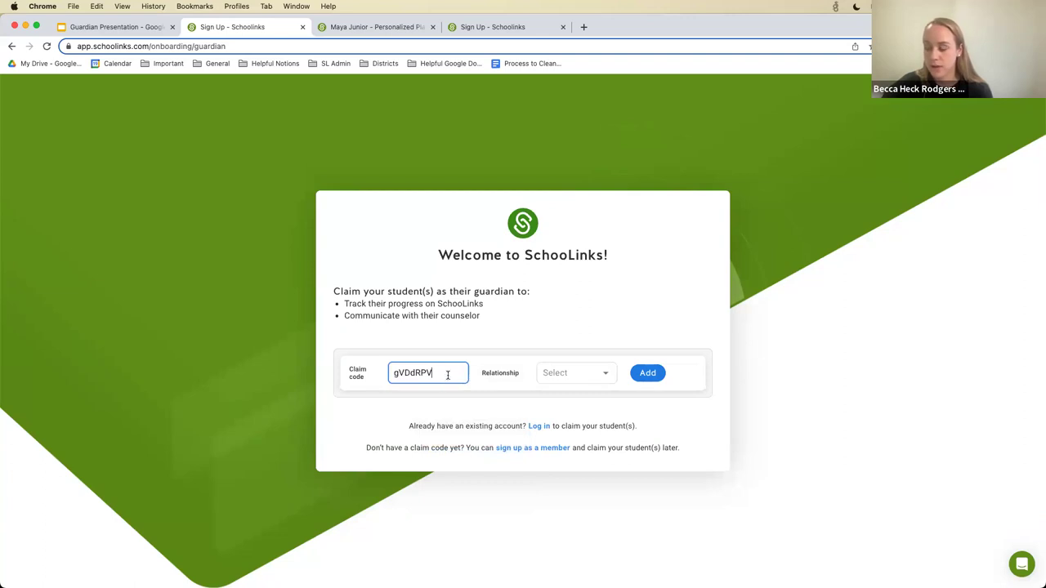
Step: Set the relationship to Other and add the student to the guardian sign-up
{"action": "left_click", "coordinate": [585, 377]}
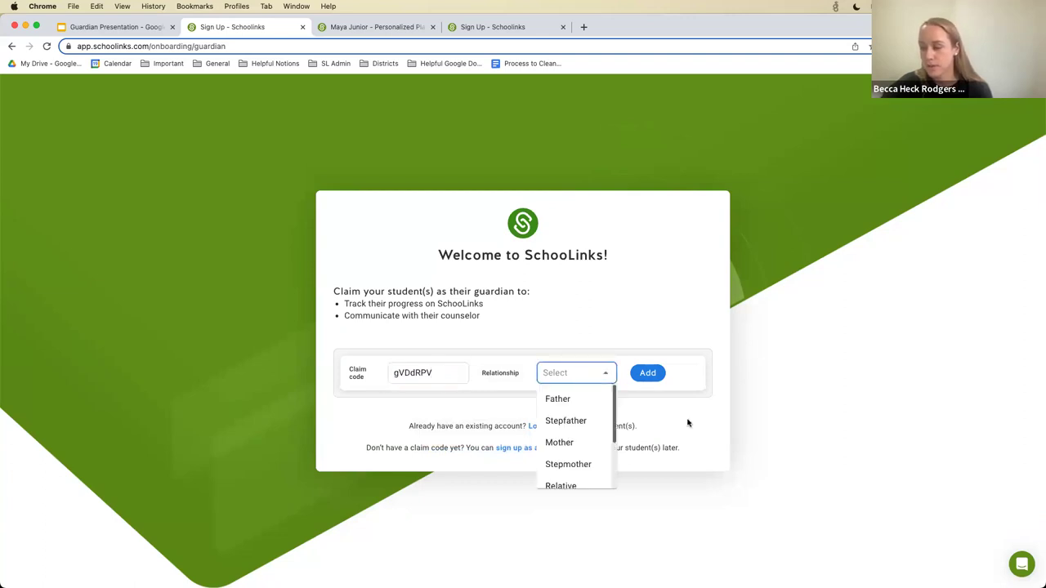
{"action": "scroll", "coordinate": [581, 444], "scroll_direction": "down", "scroll_amount": 2}
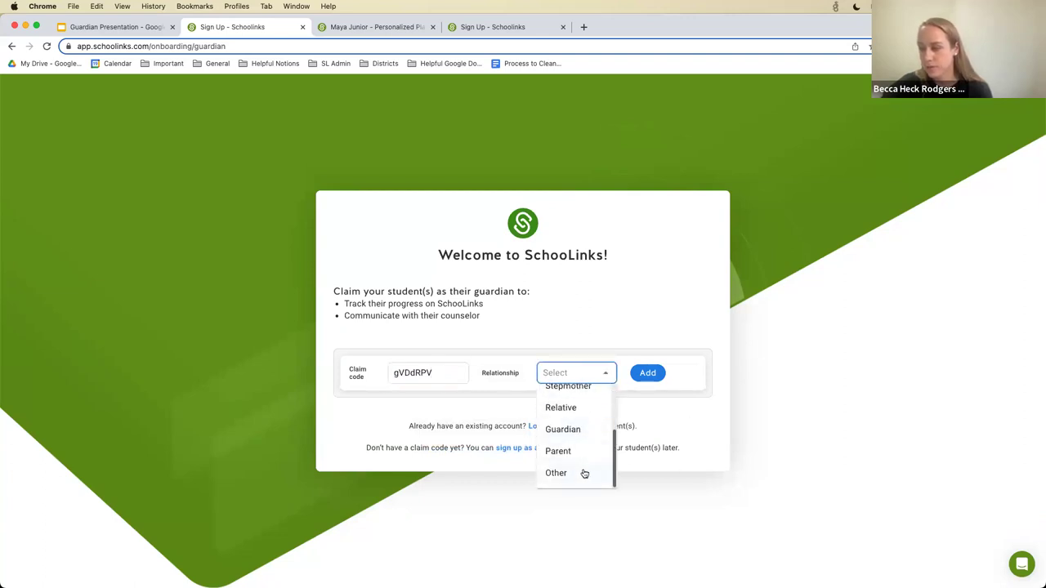
{"action": "scroll", "coordinate": [581, 461], "scroll_direction": "up", "scroll_amount": 3}
{"action": "scroll", "coordinate": [579, 462], "scroll_direction": "down", "scroll_amount": 3}
{"action": "left_click", "coordinate": [565, 478]}
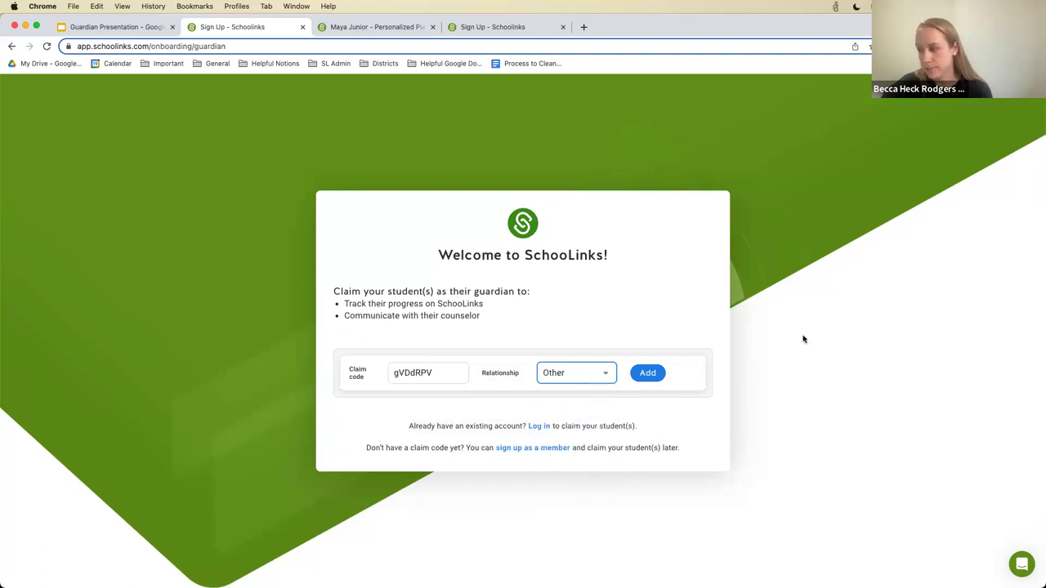
{"action": "left_click", "coordinate": [648, 374]}
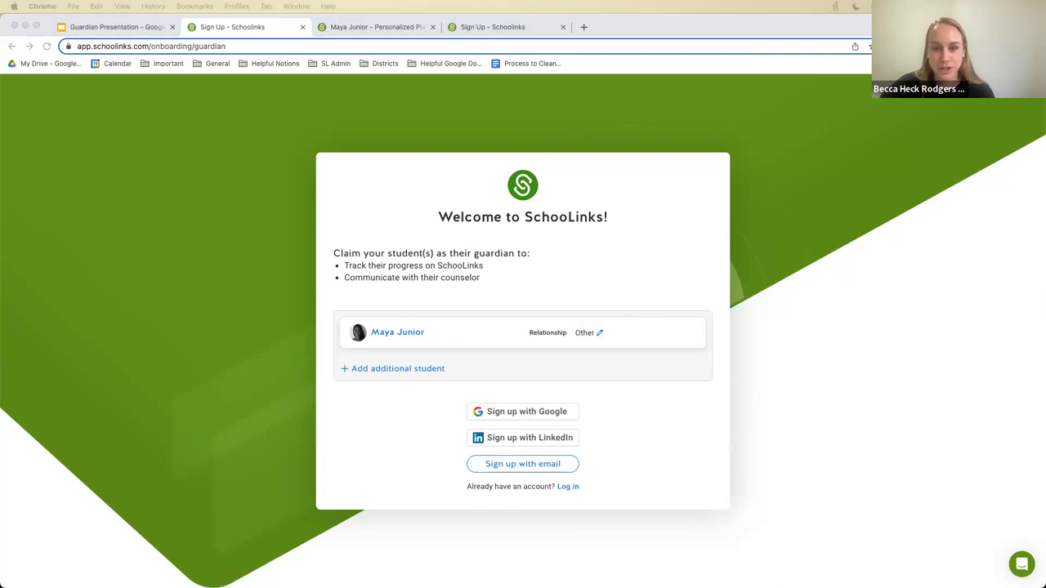
Step: Return to the SchooLinks login page and show the Guardians & Members login
{"action": "left_click", "coordinate": [19, 52]}
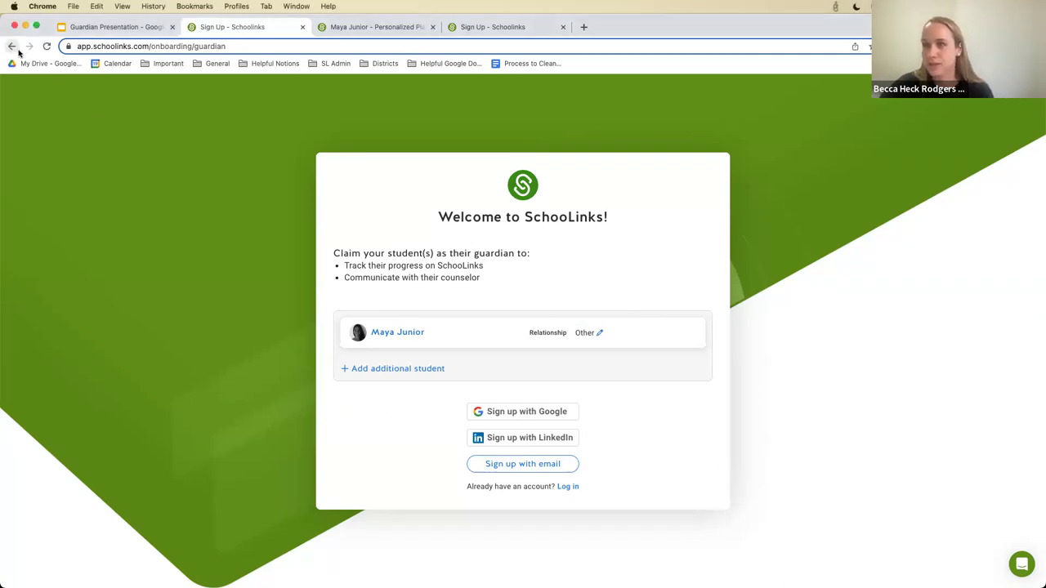
{"action": "left_click", "coordinate": [11, 46]}
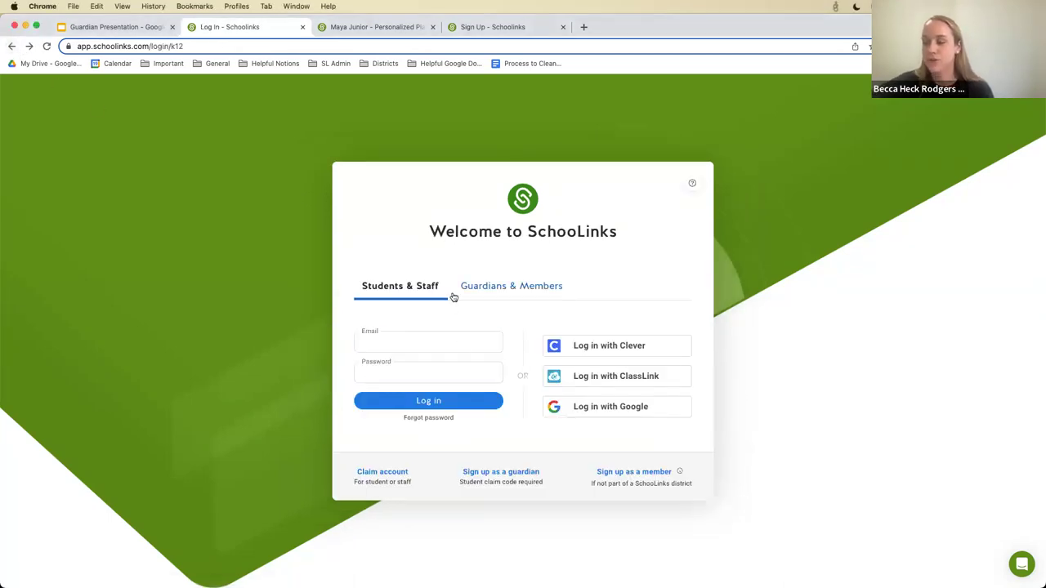
{"action": "left_click", "coordinate": [506, 288]}
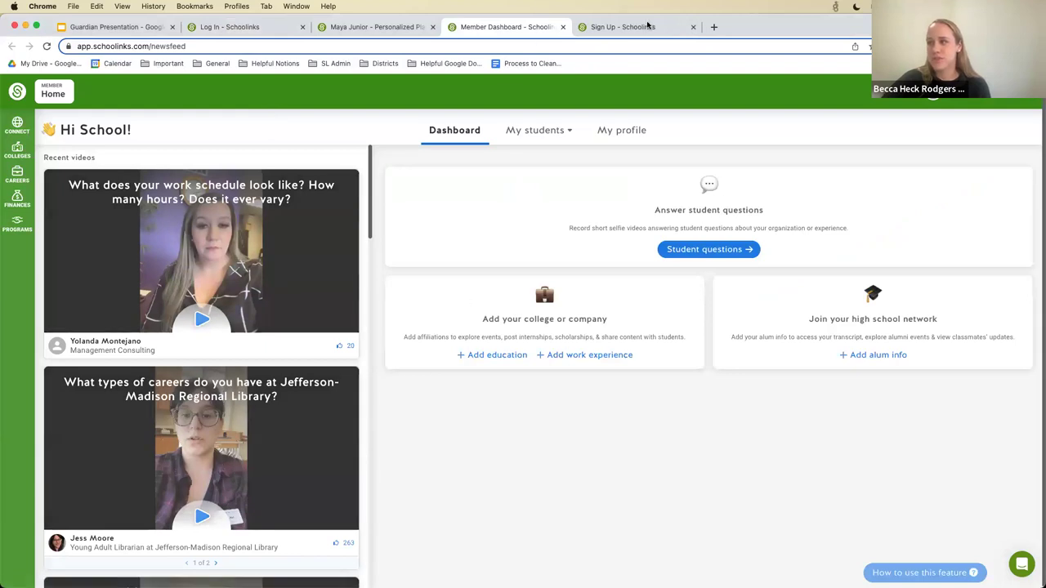
Step: Close the sign-up, personalized plan and login tabs, keeping the Guardian Presentation and the Member Dashboard open
{"action": "left_click", "coordinate": [693, 27]}
{"action": "left_click", "coordinate": [432, 27]}
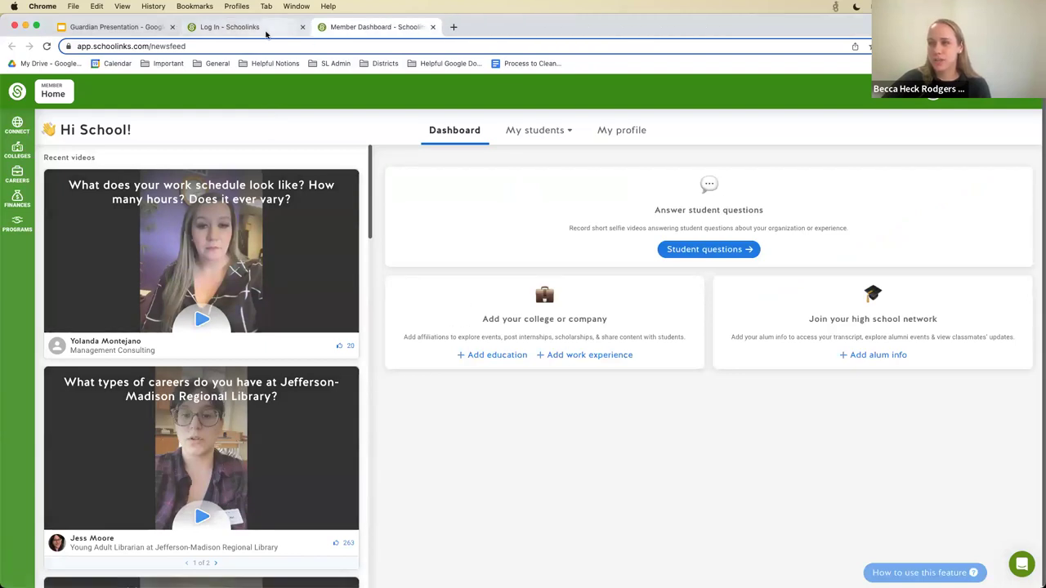
{"action": "left_click", "coordinate": [266, 27]}
{"action": "left_click", "coordinate": [303, 27]}
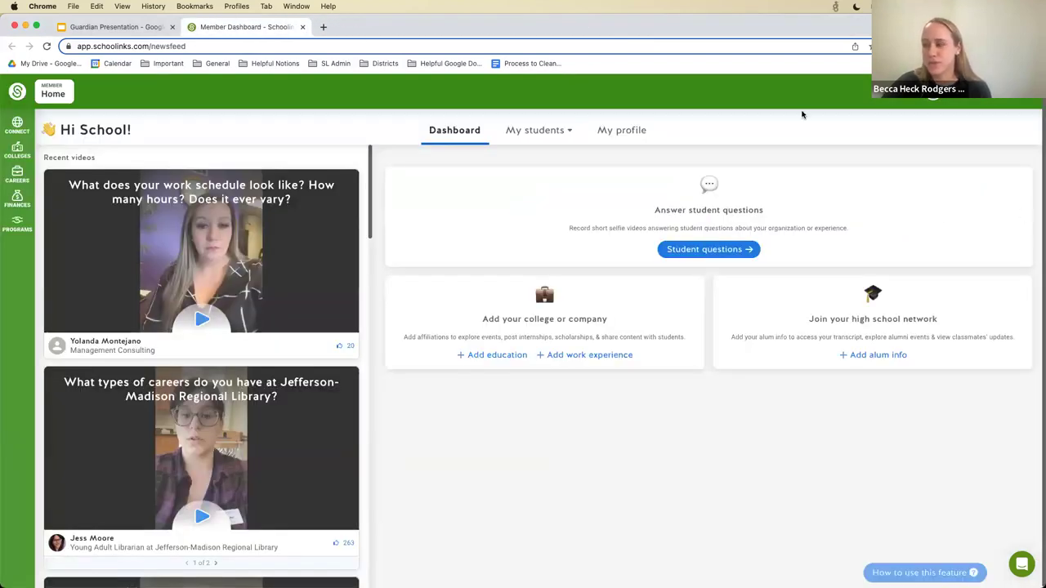
Step: Show the guardian's linked students and the page for adding or removing students, and return to the home dashboard
{"action": "left_click", "coordinate": [542, 139]}
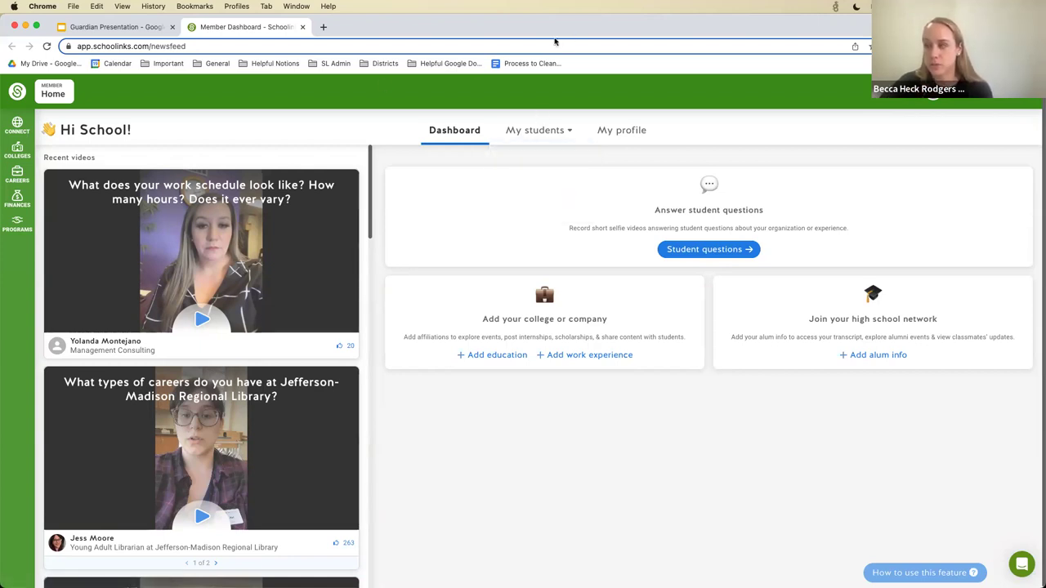
{"action": "left_click", "coordinate": [541, 135]}
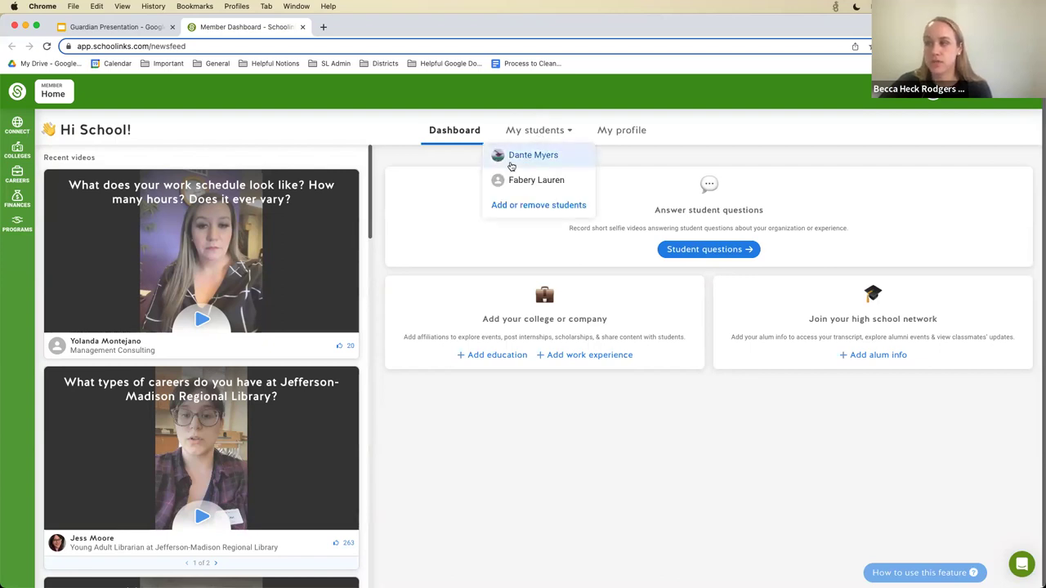
{"action": "left_click", "coordinate": [531, 210]}
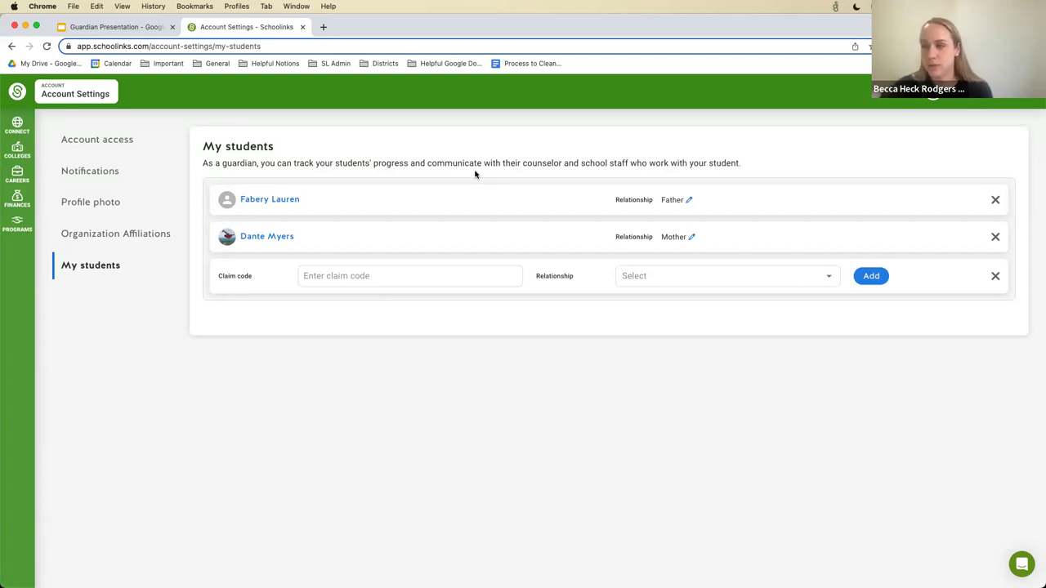
{"action": "left_click", "coordinate": [15, 95]}
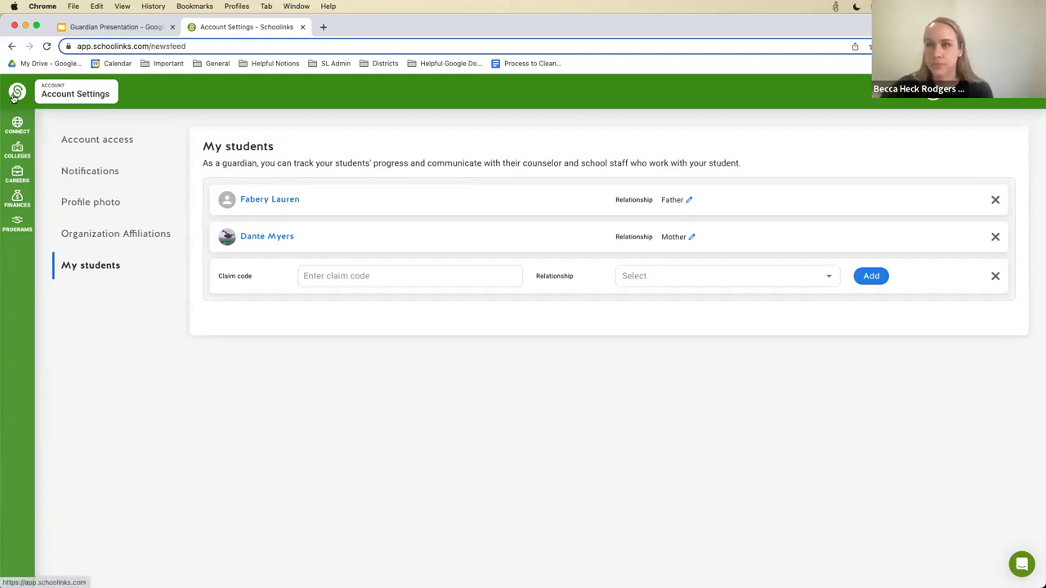
Step: Open the Guardian Presentation at the "What Parents & Guardians Can Do on SchooLinks" slide and move the Member Dashboard tab to its own window
{"action": "left_click", "coordinate": [119, 29]}
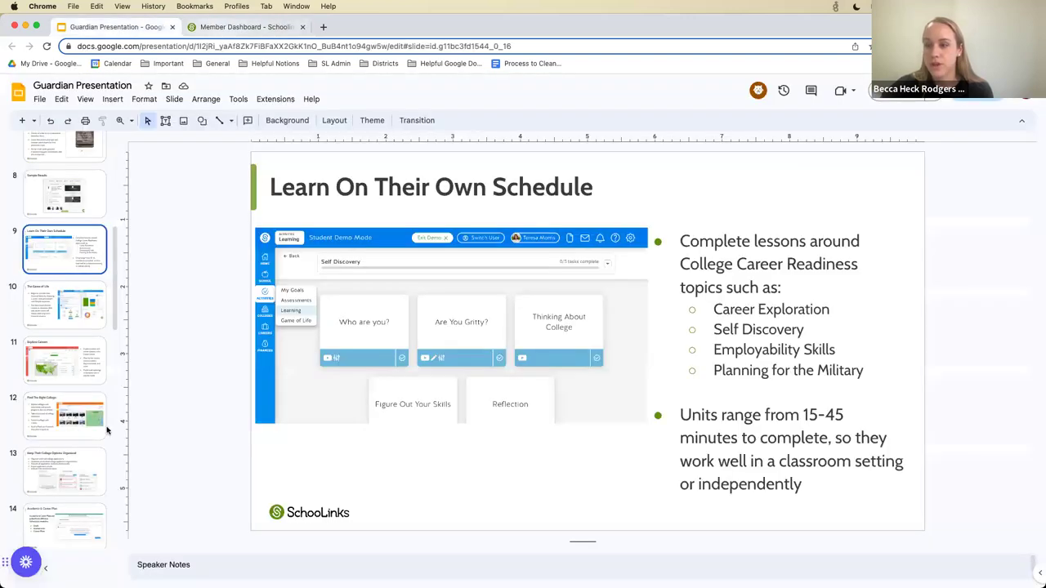
{"action": "scroll", "coordinate": [106, 431], "scroll_direction": "down", "scroll_amount": 10}
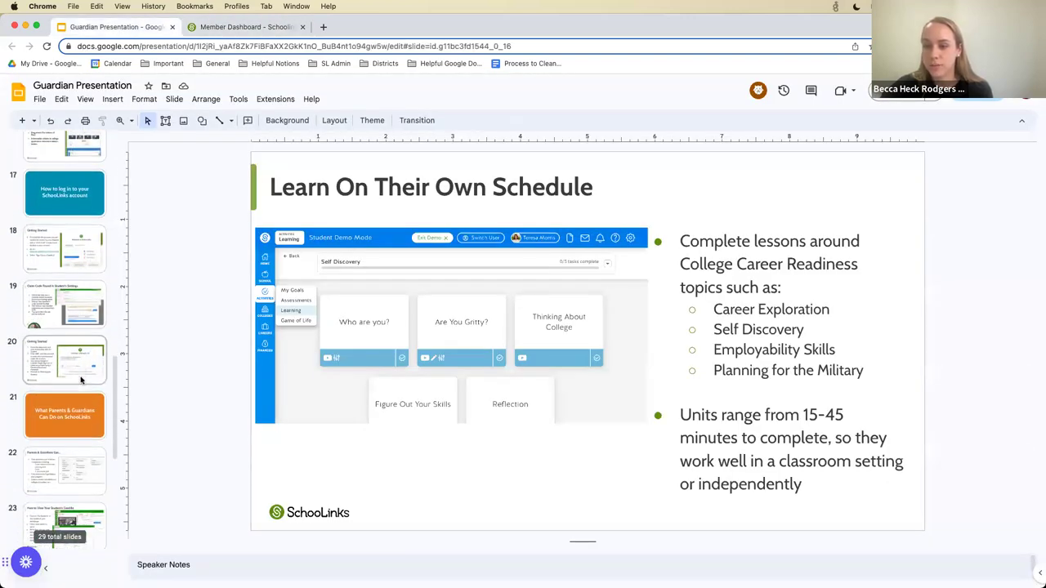
{"action": "left_click", "coordinate": [66, 341]}
{"action": "left_click_drag", "start_coordinate": [245, 27], "coordinate": [0, 64]}
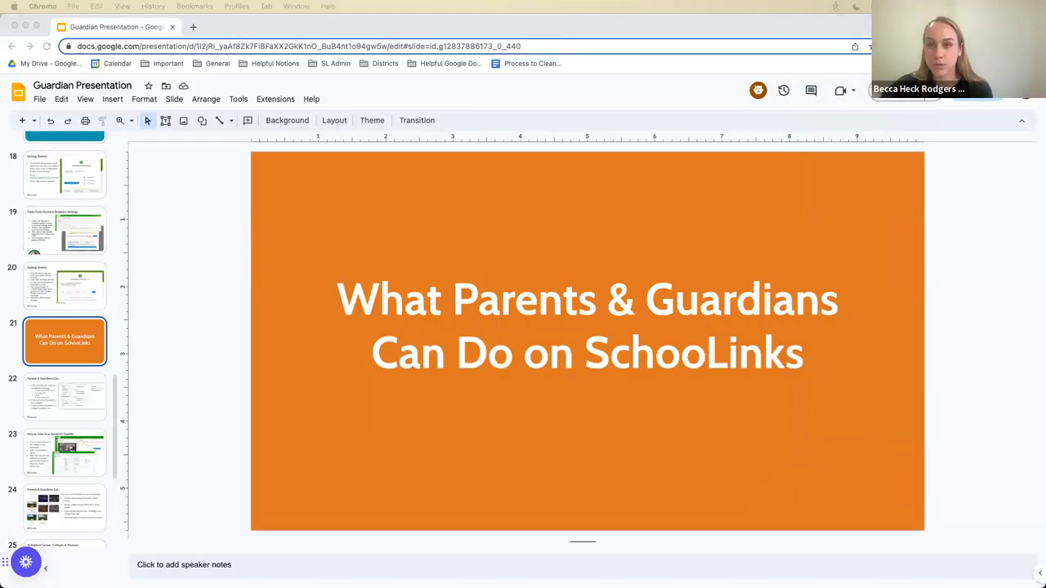
Step: Present the slideshow from the parents and guardians section through the casefile slide to the slide on tools guardians can use themselves
{"action": "scroll", "coordinate": [75, 327], "scroll_direction": "down", "scroll_amount": 1}
{"action": "key", "text": "super+Return"}
{"action": "left_click", "coordinate": [574, 377]}
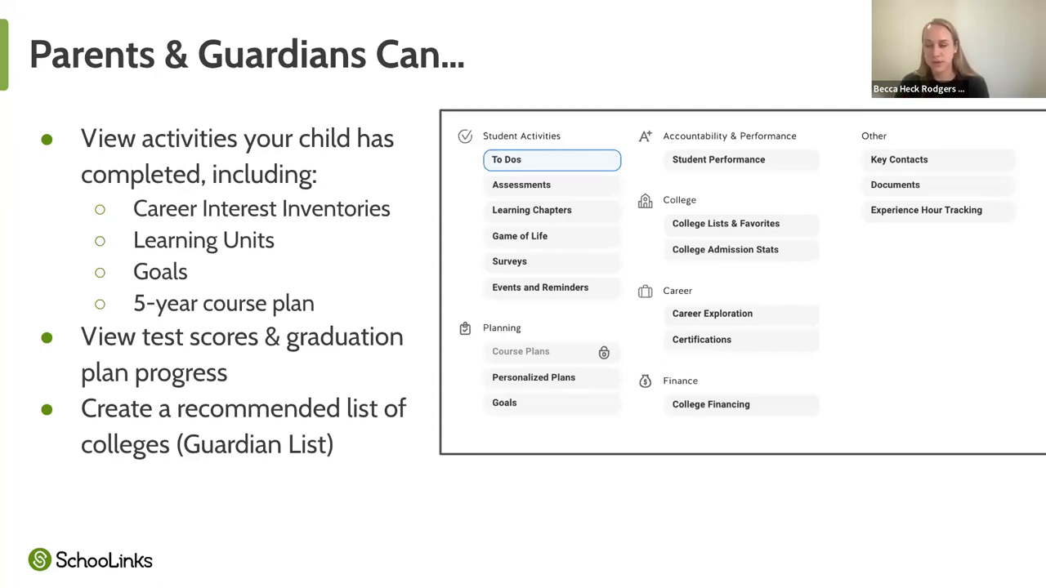
{"action": "key", "text": "Right"}
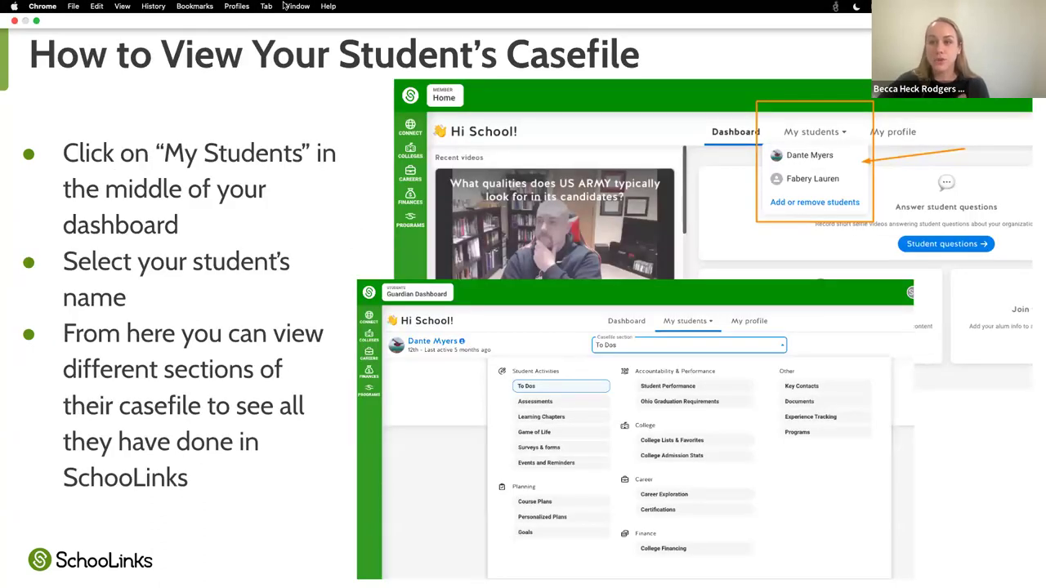
{"action": "key", "text": "Left"}
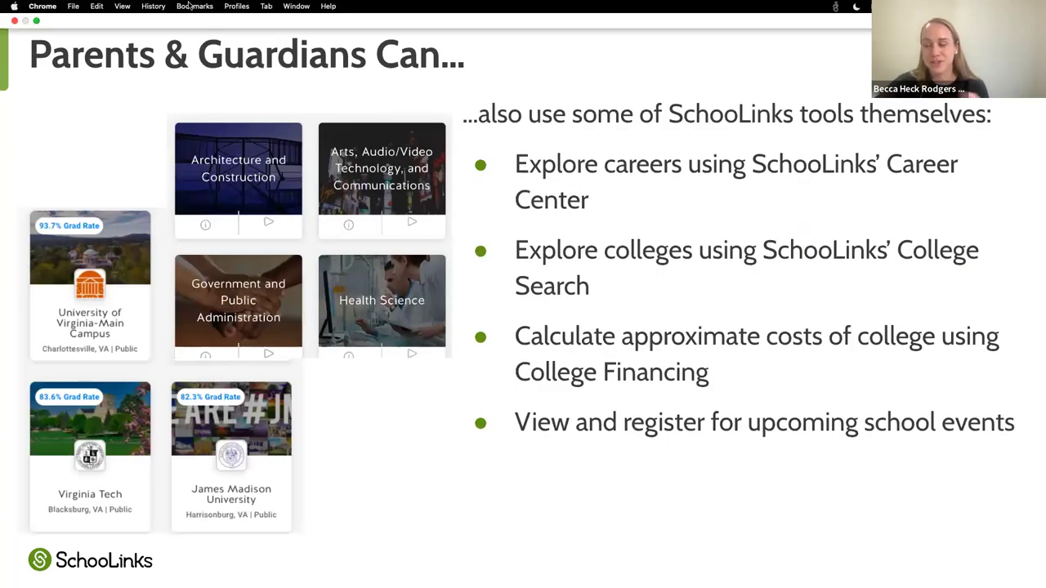
Step: Leave the slideshow, switch to the Member Dashboard window, and open the casefile of the guardian's first linked student
{"action": "left_click", "coordinate": [36, 21]}
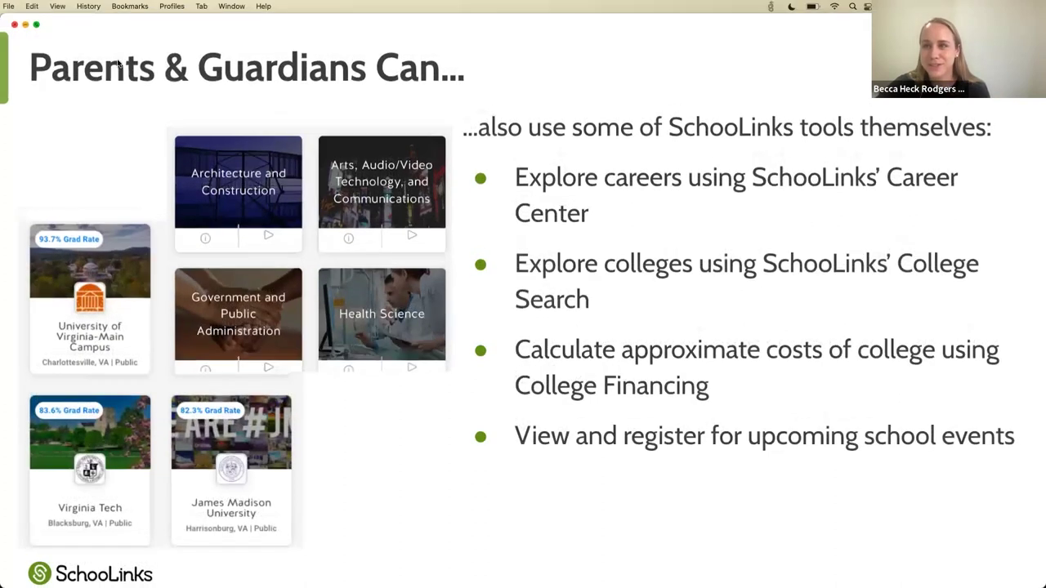
{"action": "left_click_drag", "start_coordinate": [0, 33], "coordinate": [245, 27]}
{"action": "left_click_drag", "start_coordinate": [125, 31], "coordinate": [0, 33]}
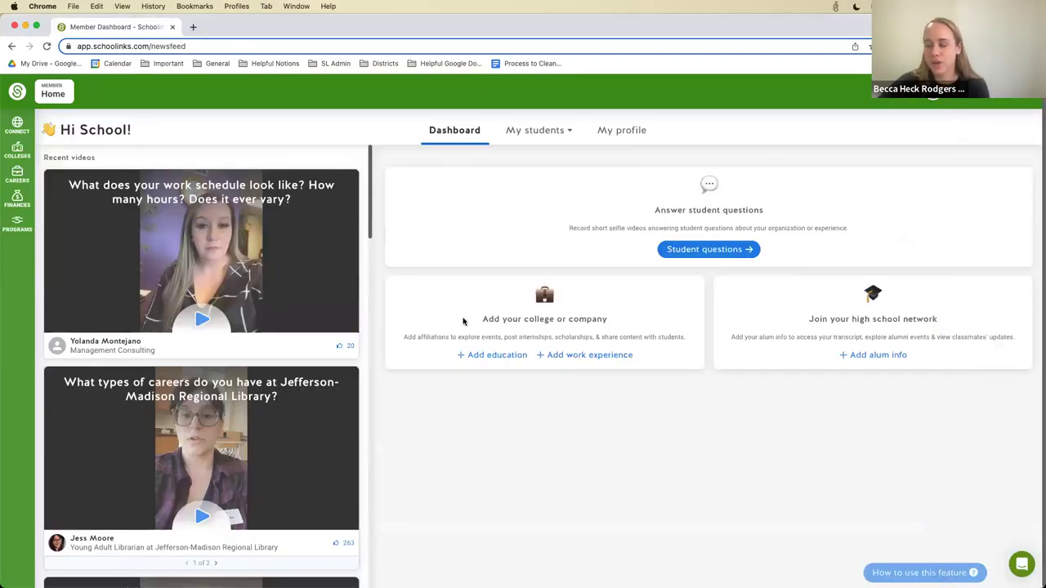
{"action": "left_click", "coordinate": [560, 133]}
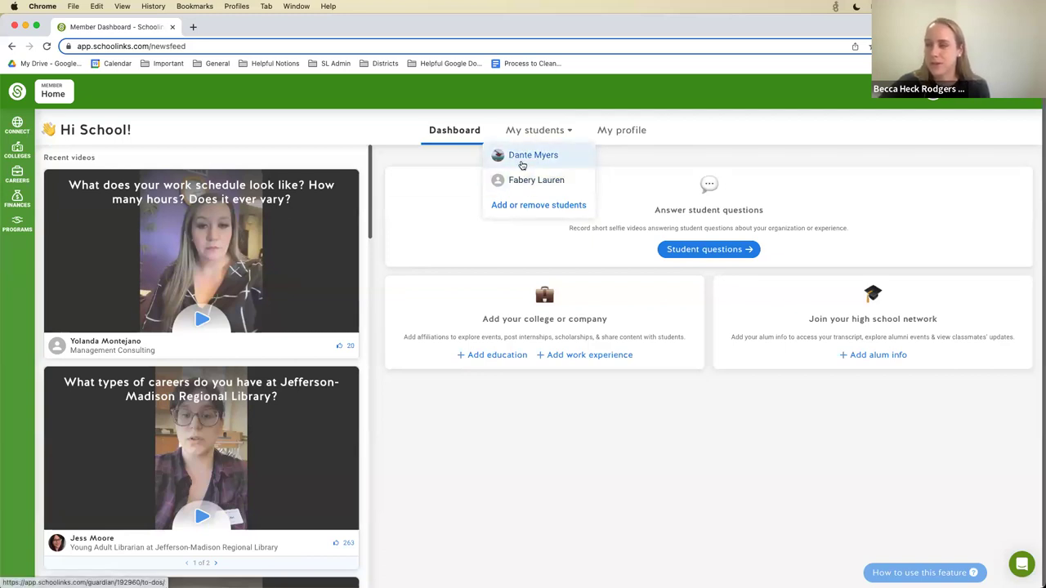
{"action": "left_click", "coordinate": [530, 158]}
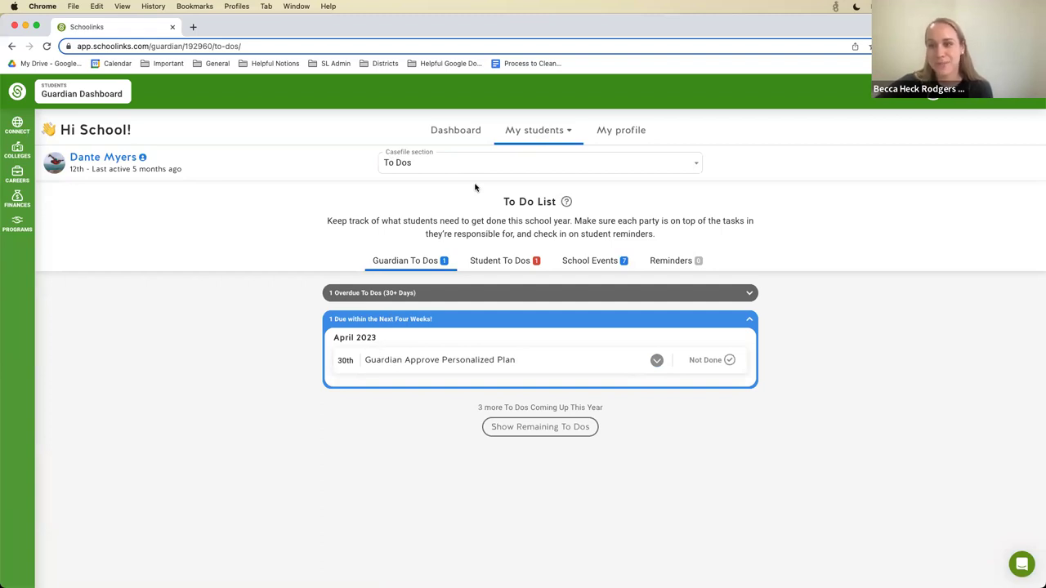
Step: Review the overdue Guardian To Dos, collapse them again, and show the remaining to dos for the year
{"action": "left_click", "coordinate": [373, 295]}
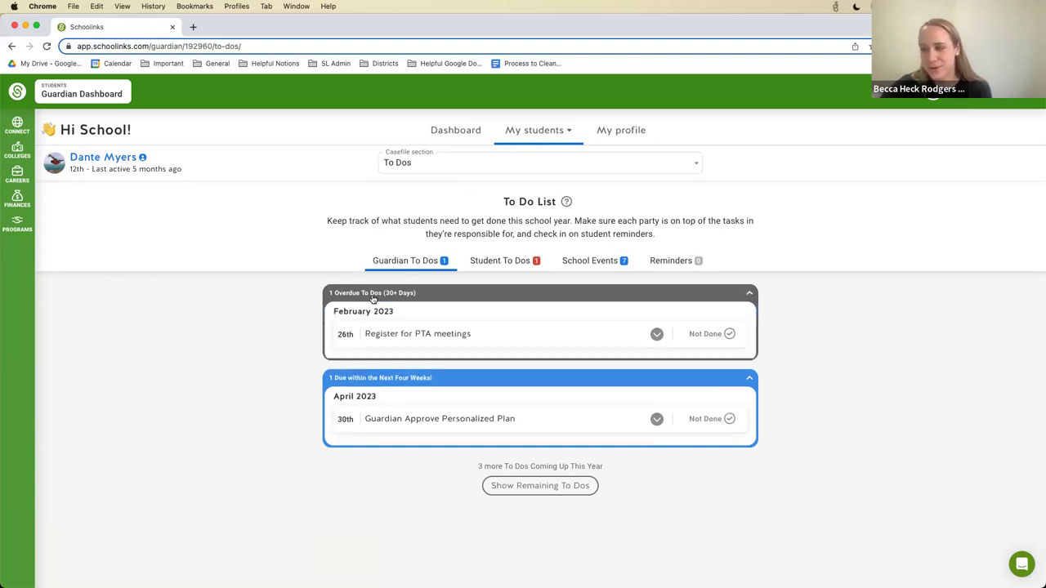
{"action": "left_click", "coordinate": [398, 295]}
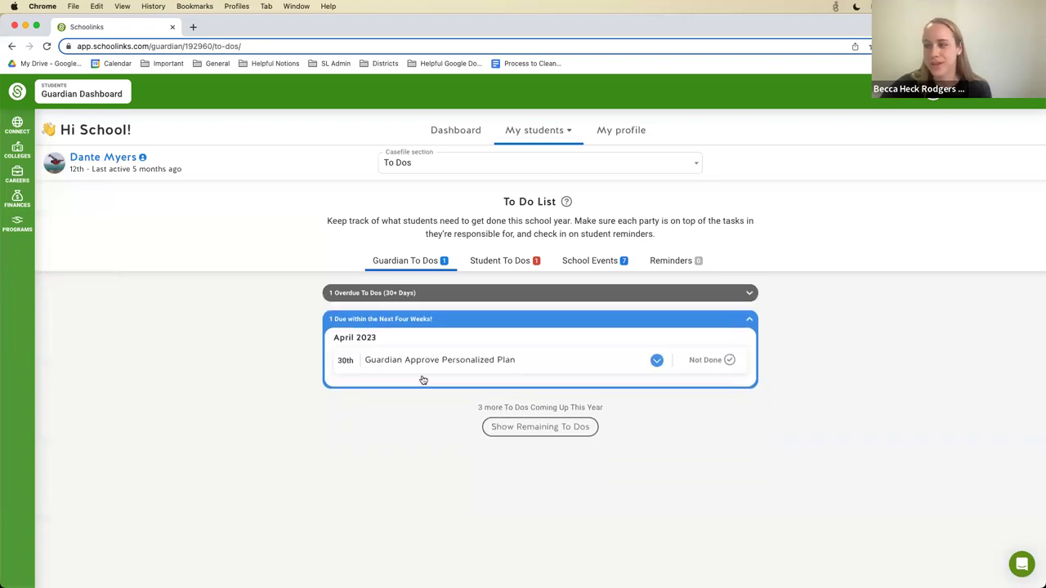
{"action": "left_click", "coordinate": [538, 427]}
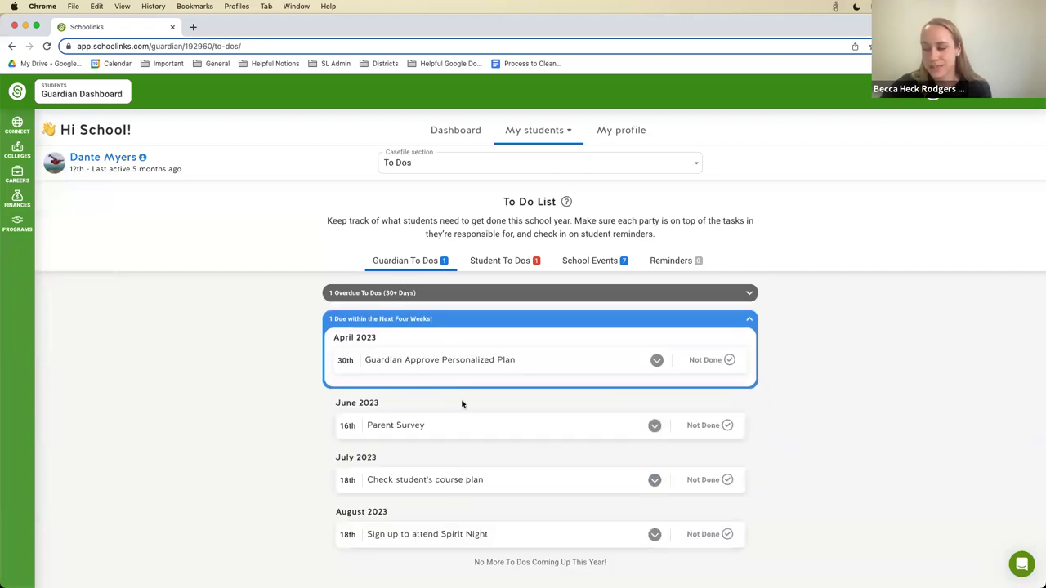
Step: View the Student To Dos and the School Events in the to do list, and return to the Student To Dos
{"action": "left_click", "coordinate": [517, 266]}
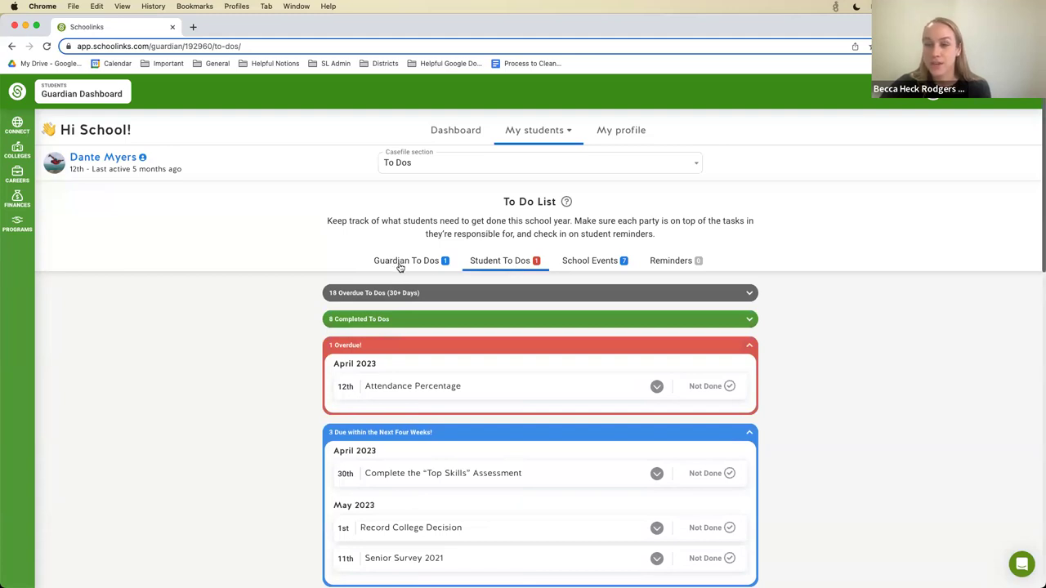
{"action": "left_click", "coordinate": [569, 267]}
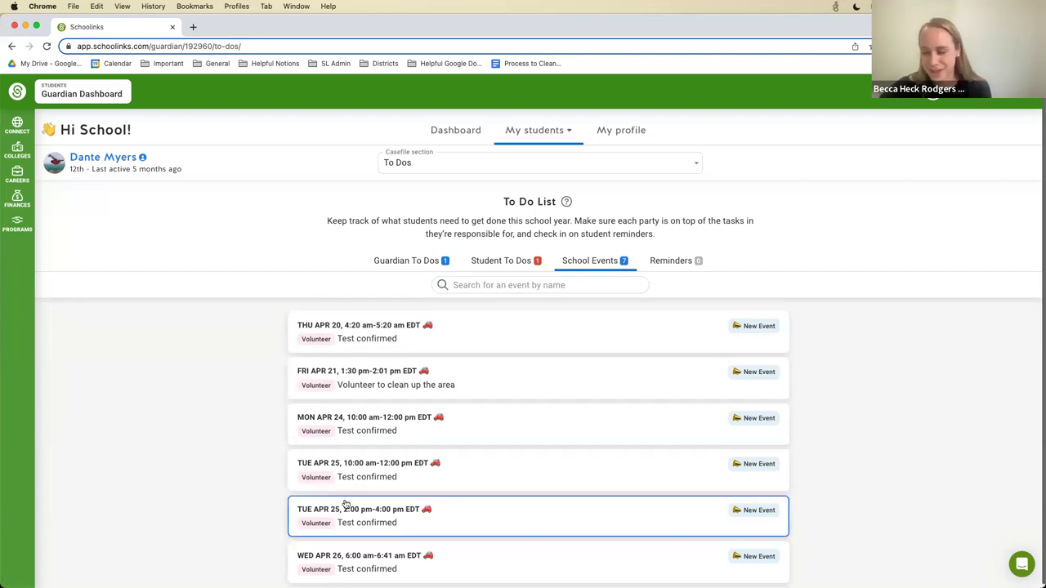
{"action": "left_click", "coordinate": [523, 265]}
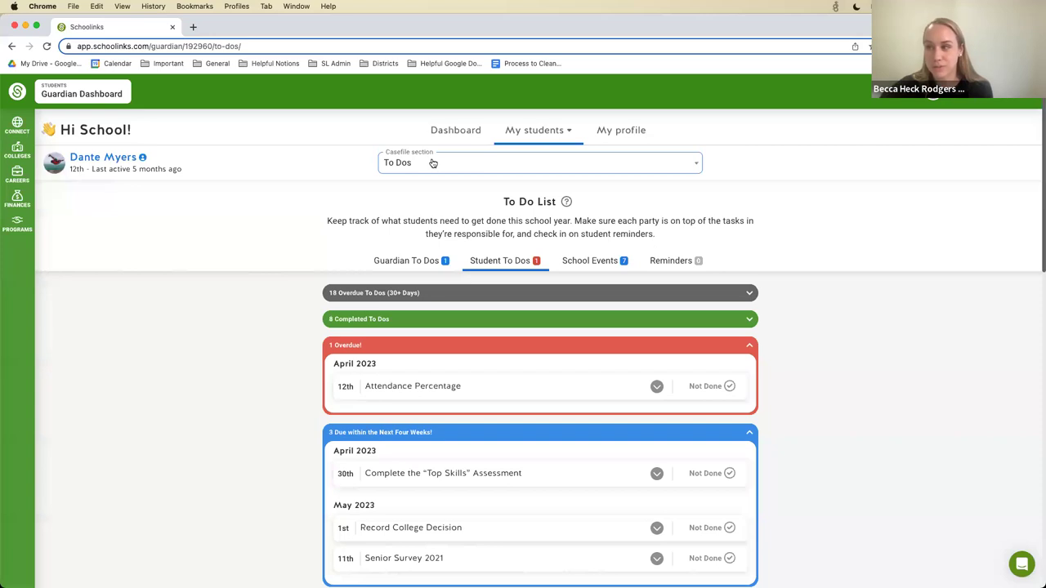
Step: Switch the casefile section to Assessments and look over the student's Find Your Path results
{"action": "left_click", "coordinate": [482, 161]}
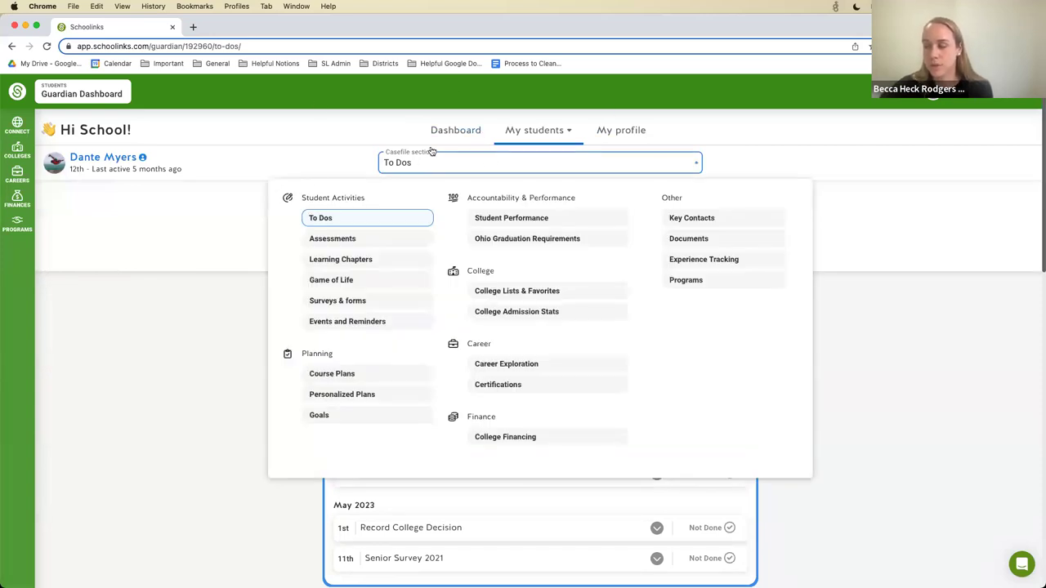
{"action": "left_click", "coordinate": [340, 247]}
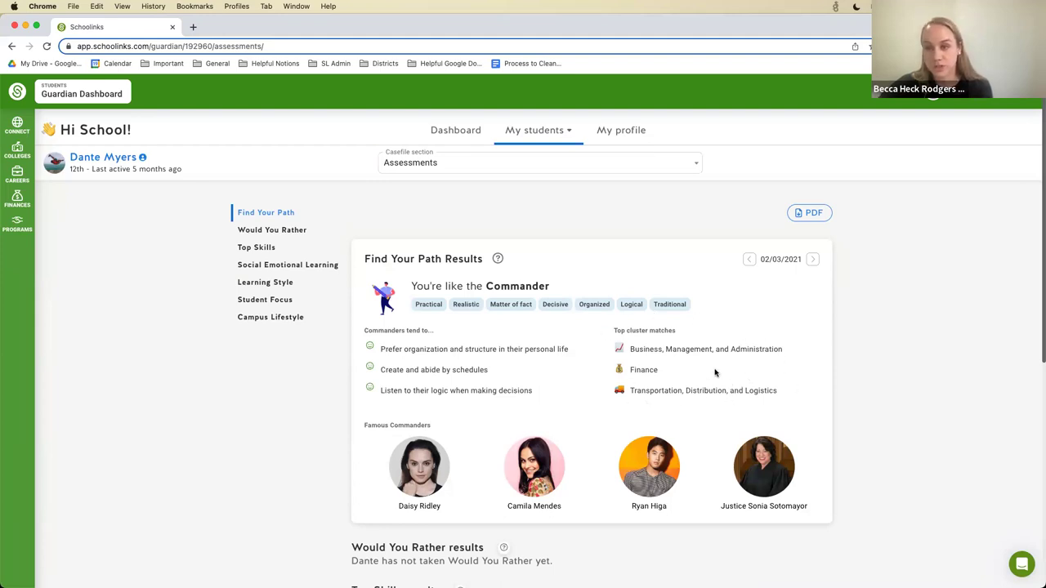
{"action": "scroll", "coordinate": [716, 362], "scroll_direction": "down", "scroll_amount": 3}
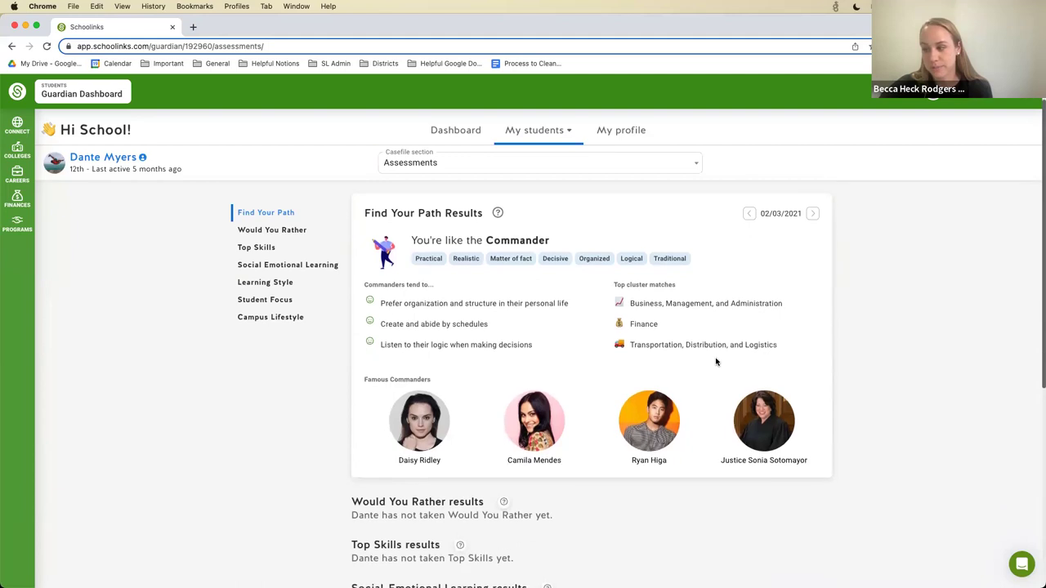
{"action": "scroll", "coordinate": [563, 207], "scroll_direction": "up", "scroll_amount": 3}
Step: View the Learning Chapters, Game of Life and Goals sections of the student's casefile
{"action": "left_click", "coordinate": [466, 165]}
{"action": "left_click", "coordinate": [360, 261]}
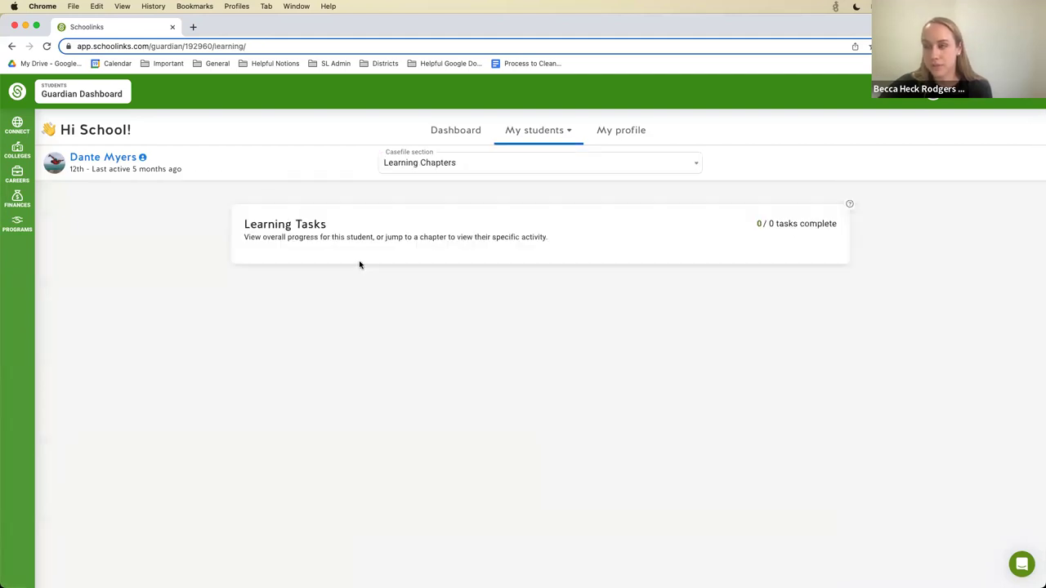
{"action": "left_click", "coordinate": [523, 169]}
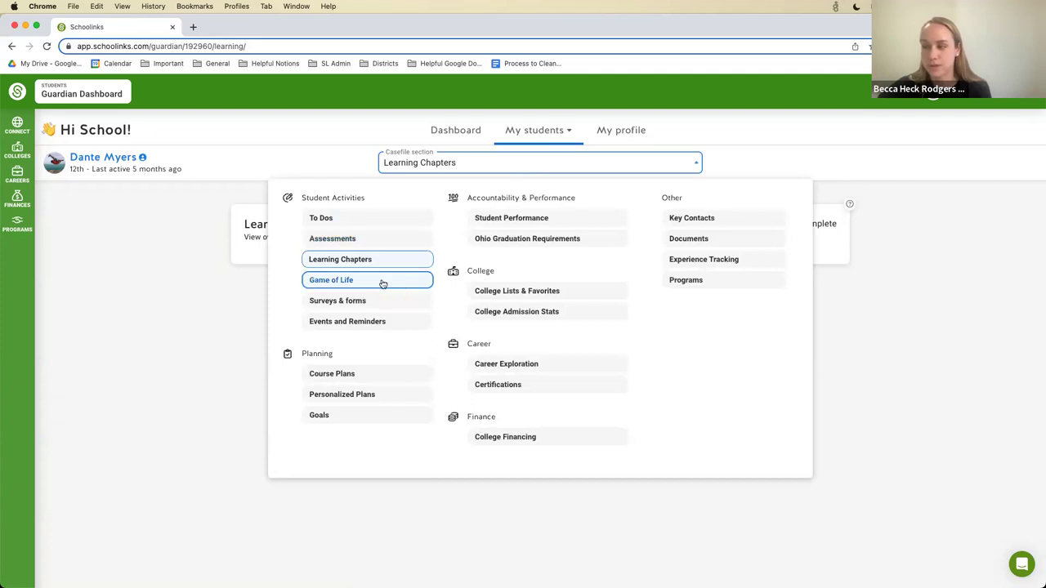
{"action": "left_click", "coordinate": [397, 284]}
{"action": "left_click", "coordinate": [437, 161]}
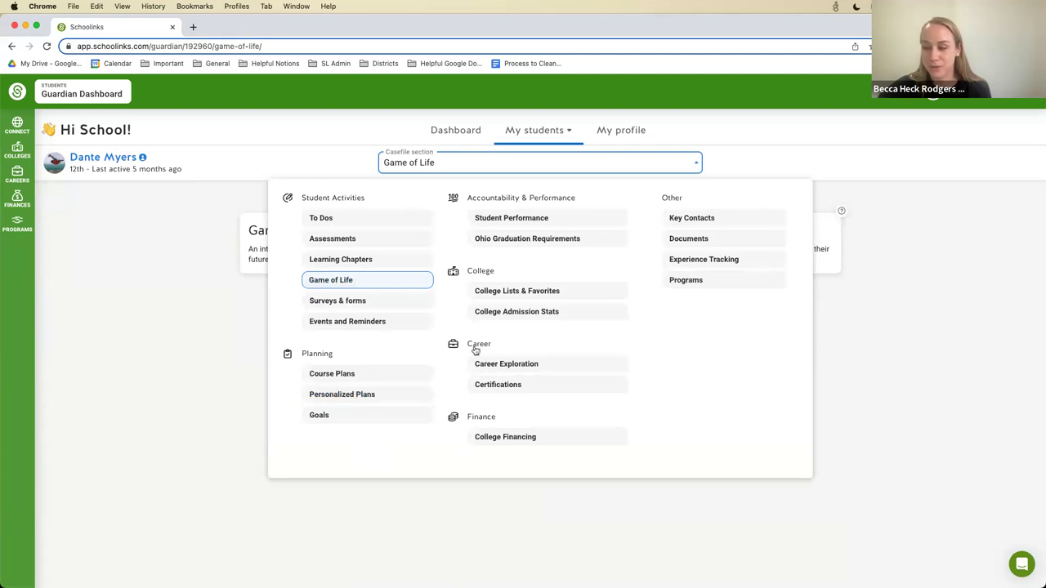
{"action": "left_click", "coordinate": [320, 417]}
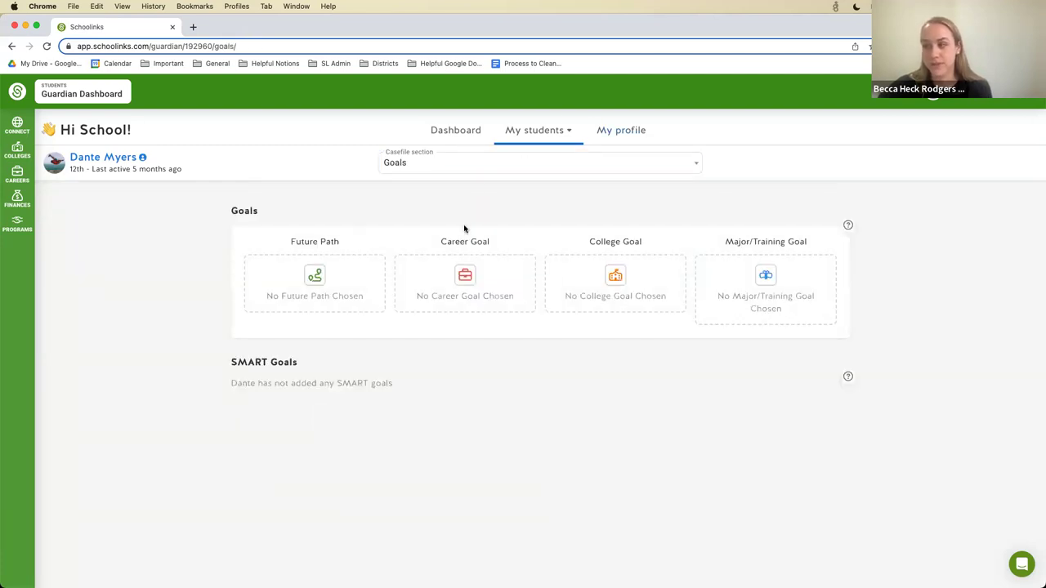
Step: Open College Lists & Favorites and review the student's favorite schools and the Guardian's List for recommending colleges
{"action": "left_click", "coordinate": [519, 163]}
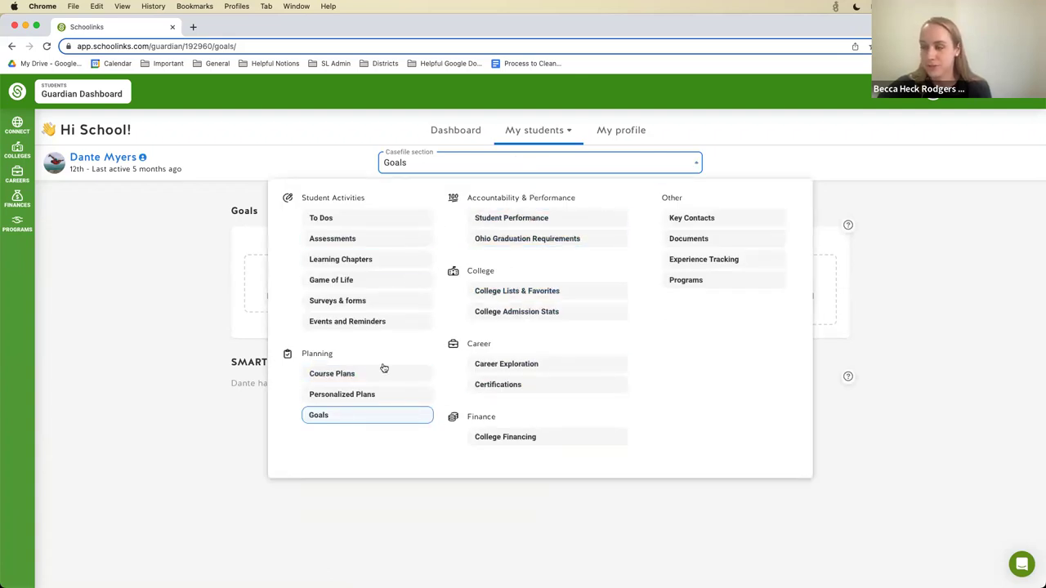
{"action": "left_click", "coordinate": [555, 296]}
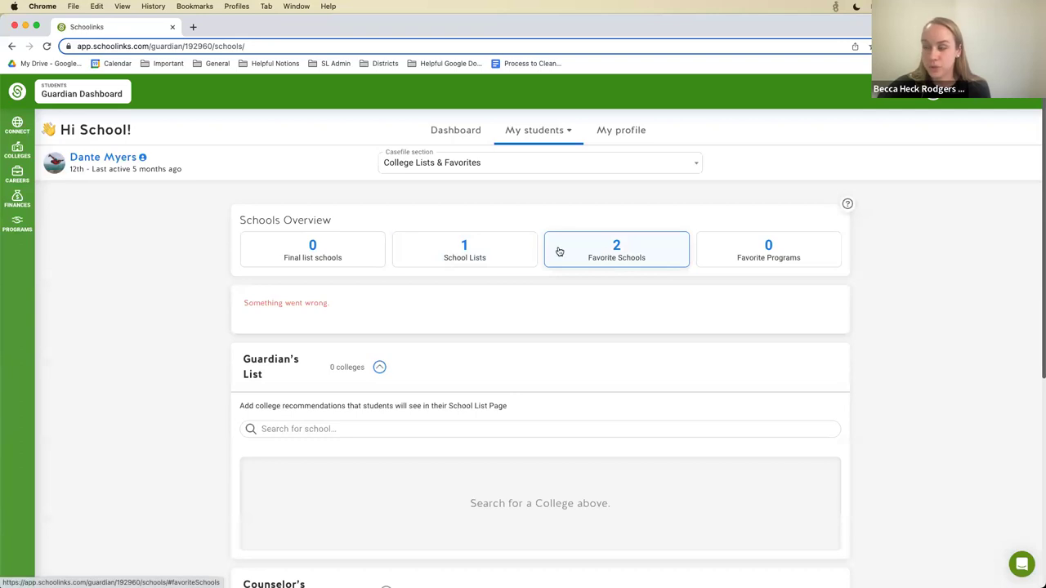
{"action": "left_click", "coordinate": [625, 259]}
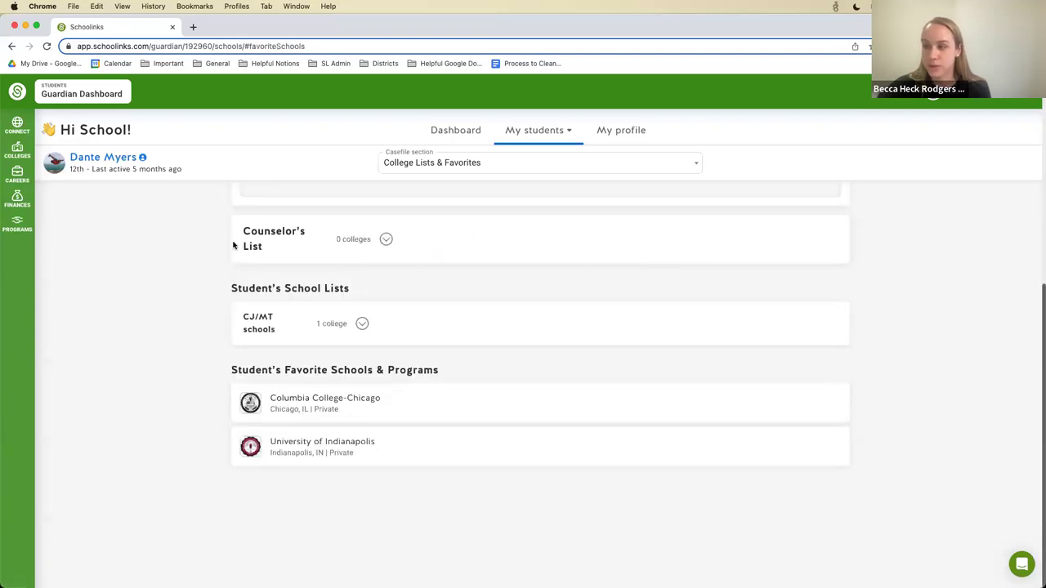
{"action": "scroll", "coordinate": [314, 421], "scroll_direction": "up", "scroll_amount": 1}
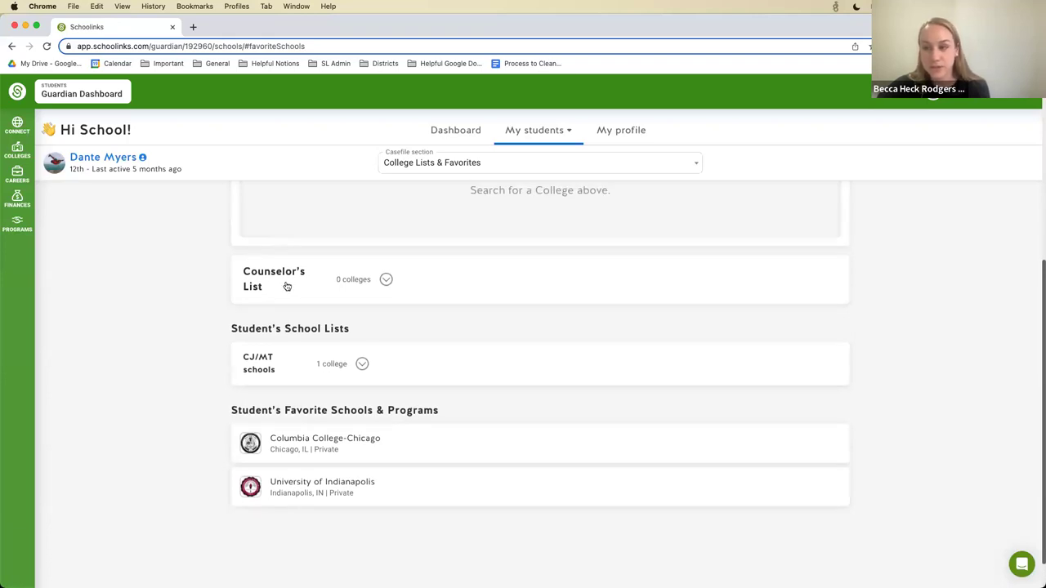
{"action": "scroll", "coordinate": [287, 286], "scroll_direction": "up", "scroll_amount": 5}
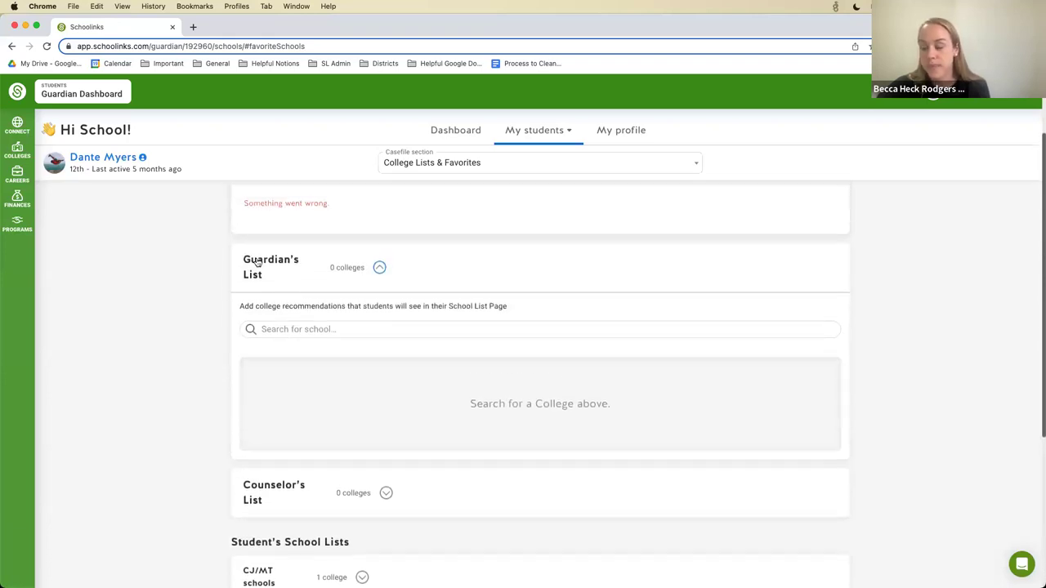
{"action": "left_click", "coordinate": [302, 327]}
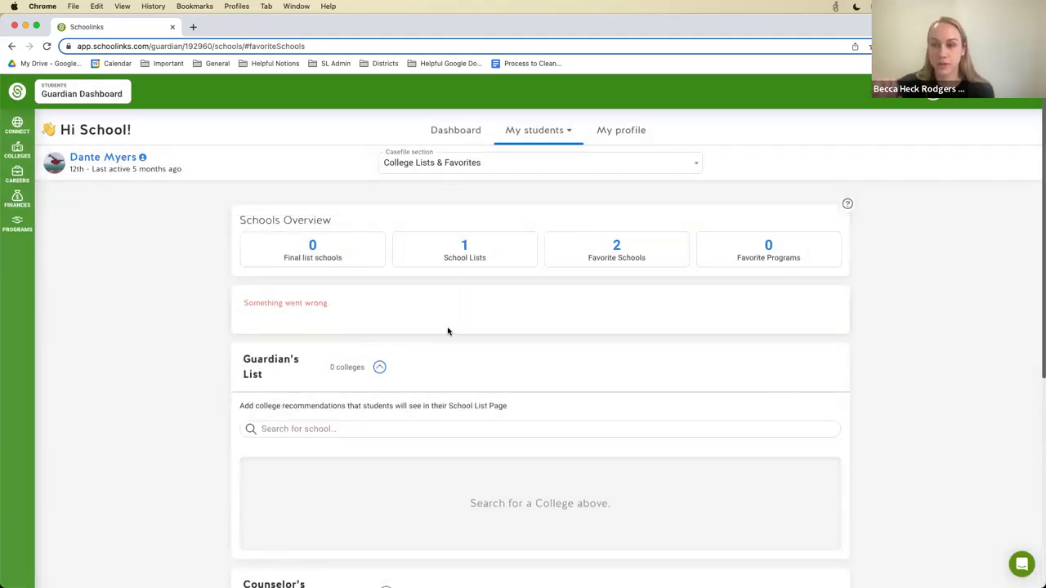
Step: View the student's Course Plans and Personalized Plans in the casefile
{"action": "left_click", "coordinate": [541, 166]}
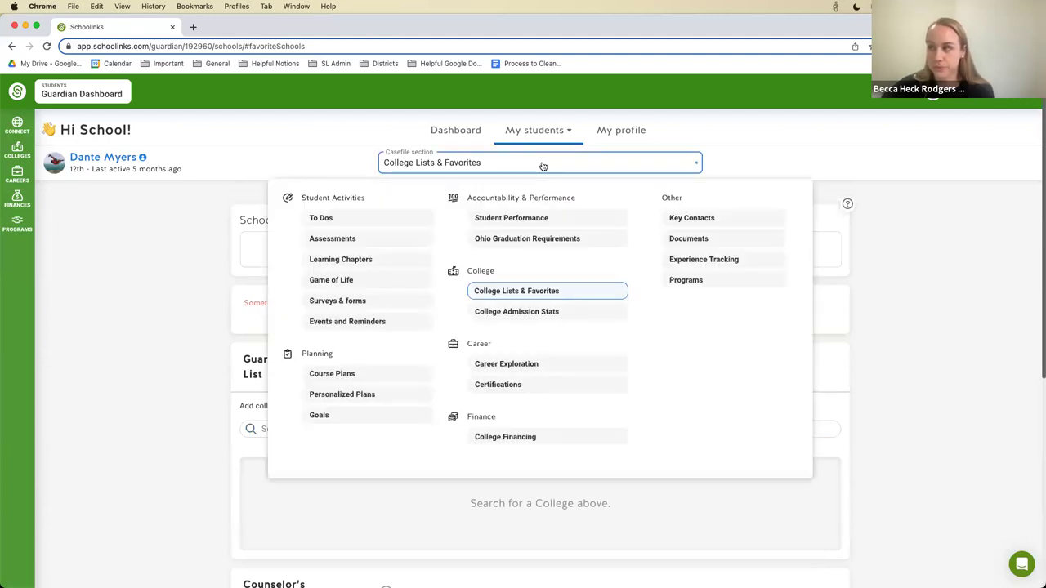
{"action": "left_click", "coordinate": [372, 377]}
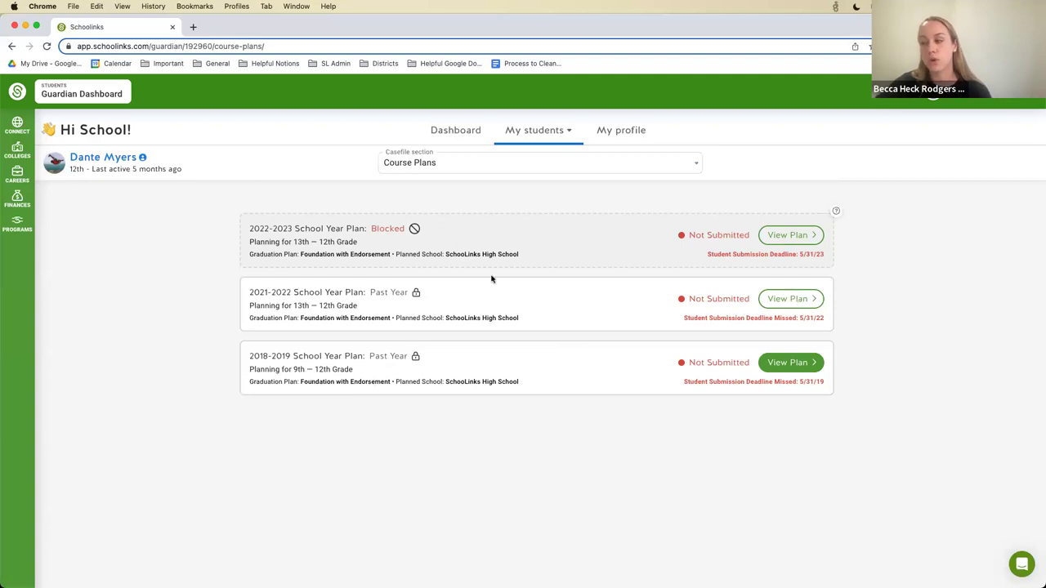
{"action": "left_click", "coordinate": [469, 166]}
{"action": "left_click", "coordinate": [356, 398]}
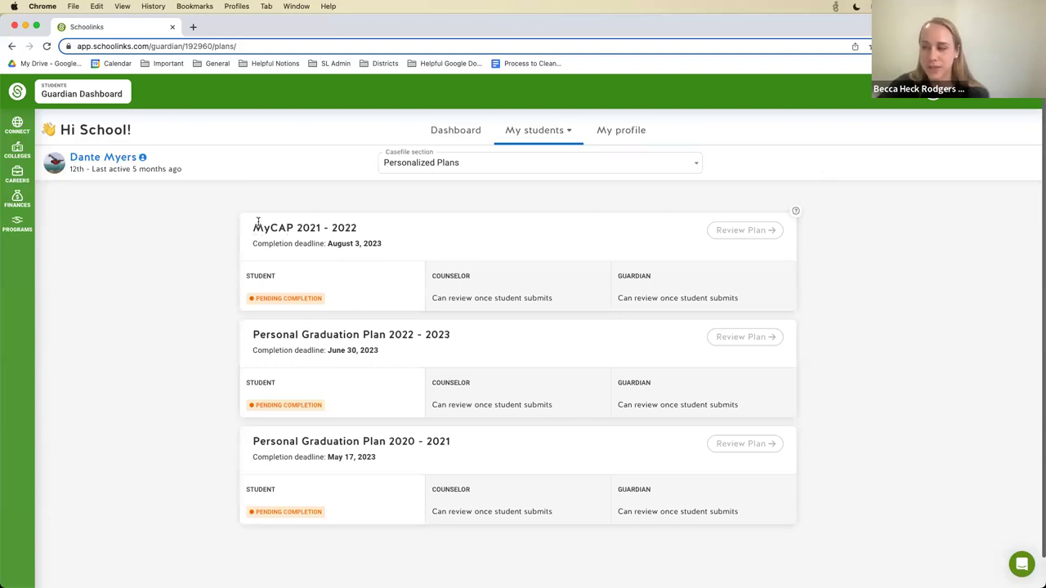
Step: Review the student's College Financing section with the costs of each college, and view the Career Exploration section
{"action": "left_click", "coordinate": [560, 166]}
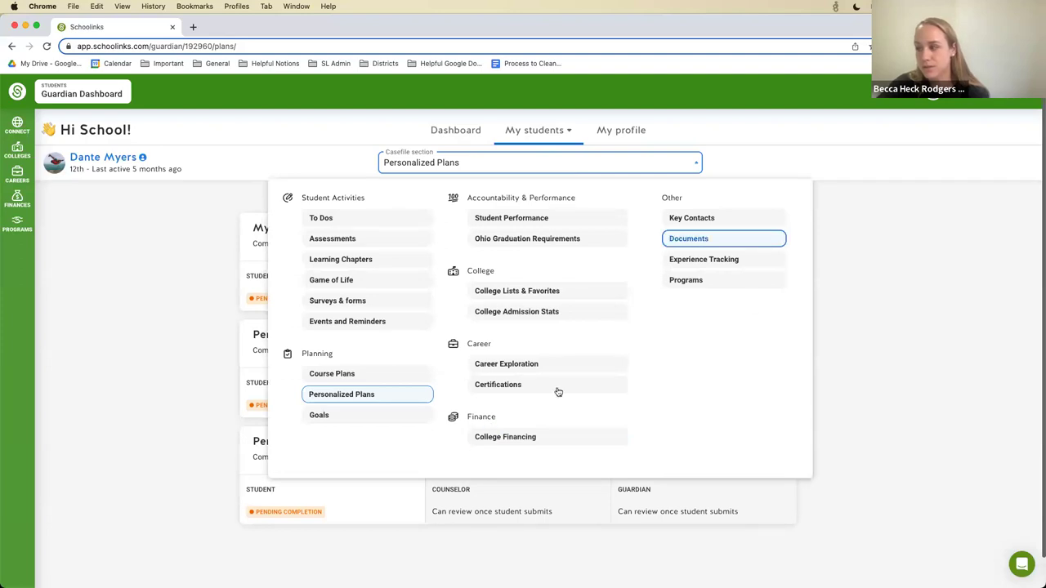
{"action": "left_click", "coordinate": [501, 437]}
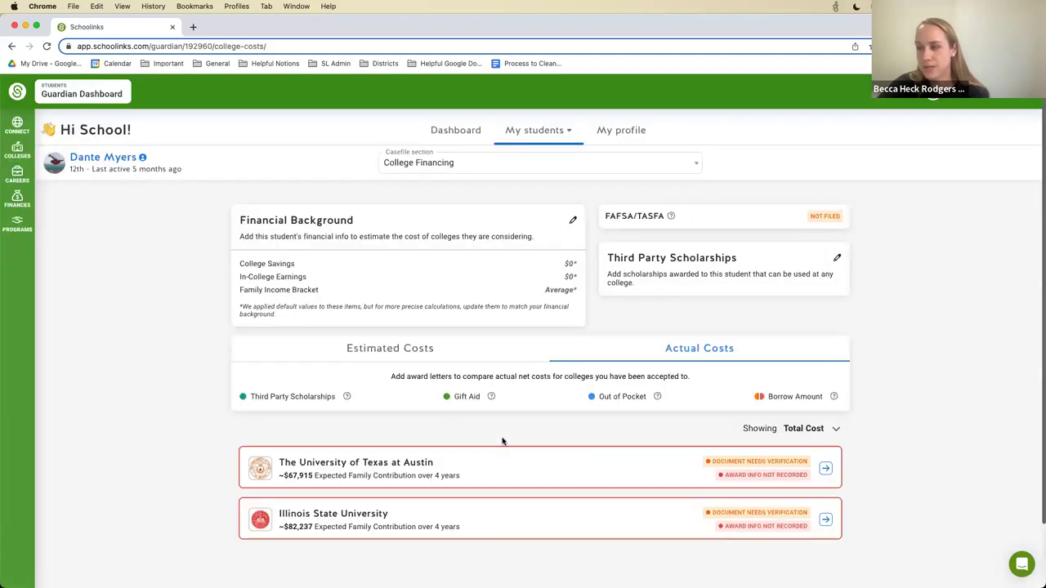
{"action": "scroll", "coordinate": [394, 460], "scroll_direction": "down", "scroll_amount": 1}
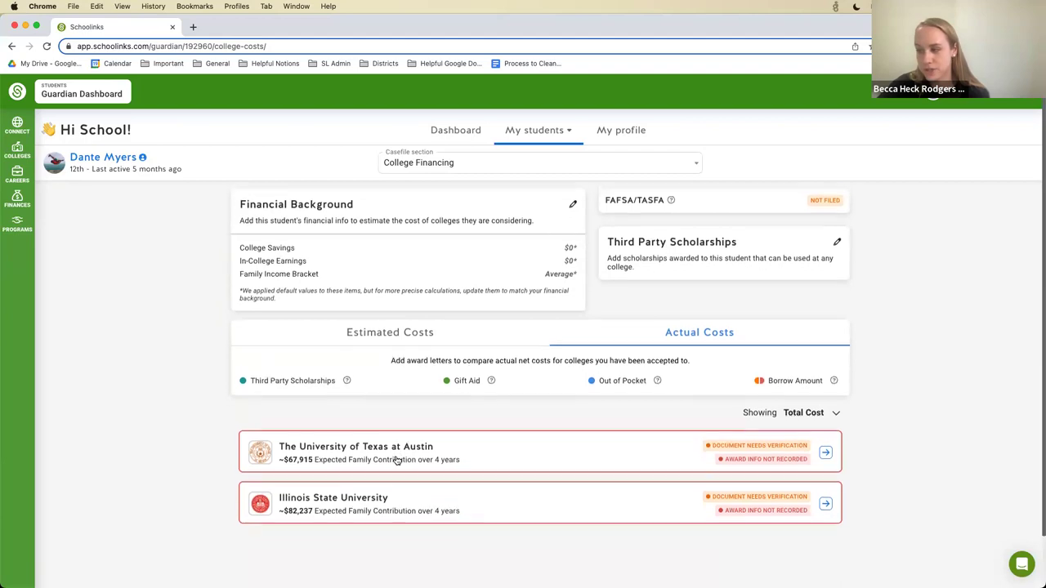
{"action": "scroll", "coordinate": [399, 454], "scroll_direction": "down", "scroll_amount": 2}
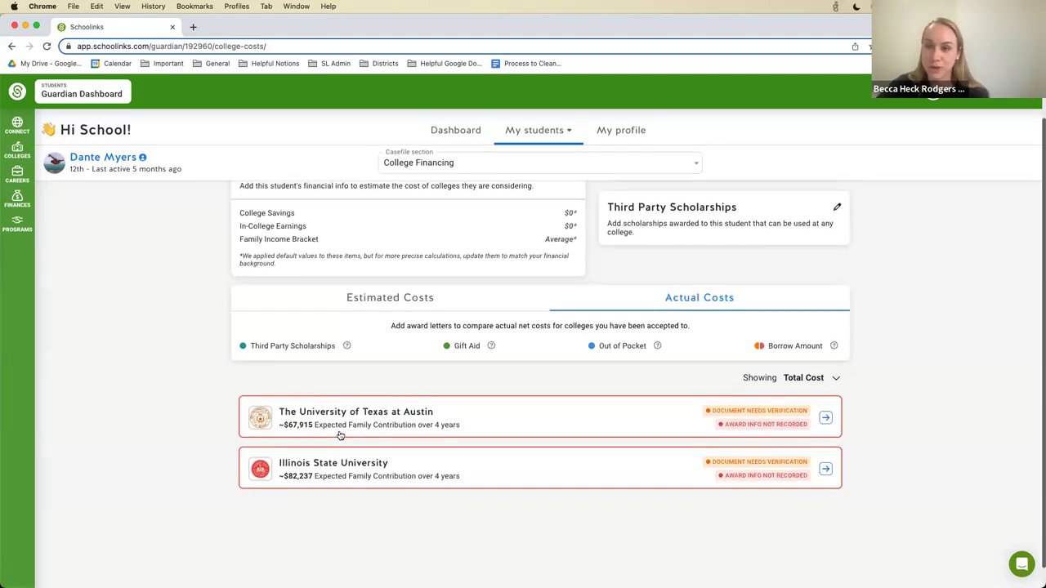
{"action": "left_click", "coordinate": [591, 166]}
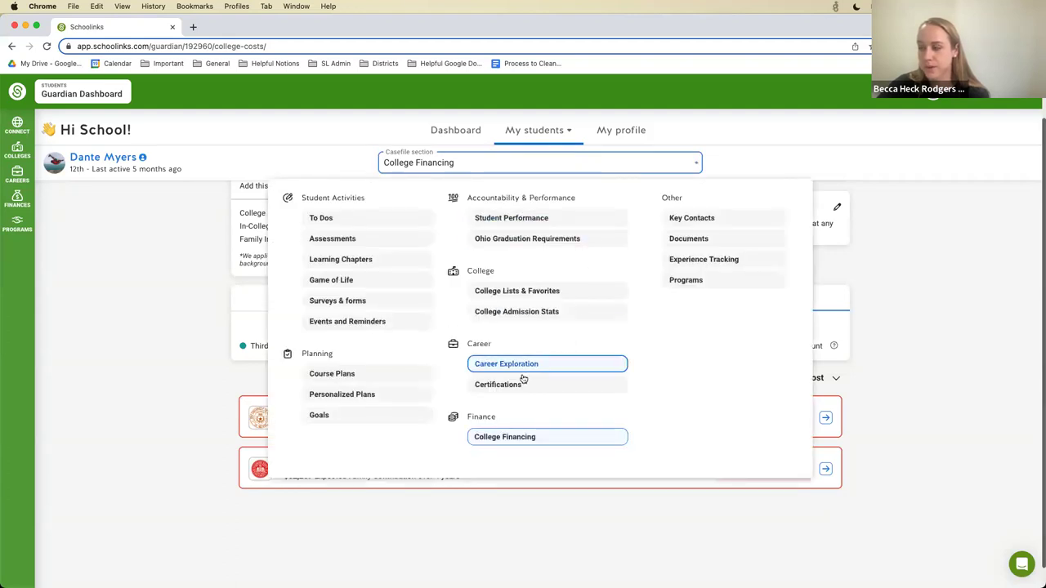
{"action": "left_click", "coordinate": [493, 365]}
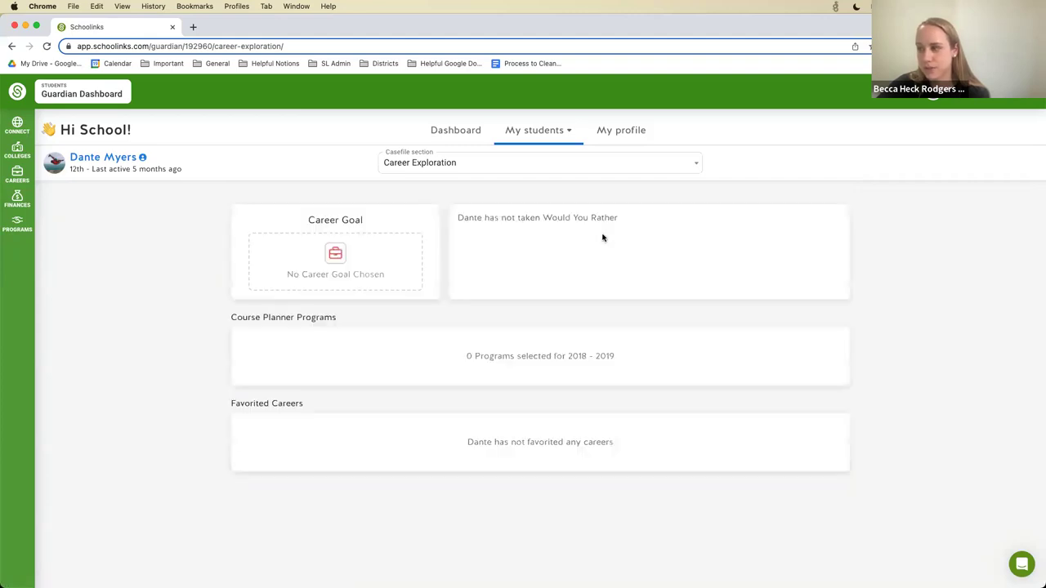
Step: Switch to the second linked student's casefile and view the College Lists & Favorites section
{"action": "left_click", "coordinate": [541, 129]}
{"action": "left_click", "coordinate": [560, 179]}
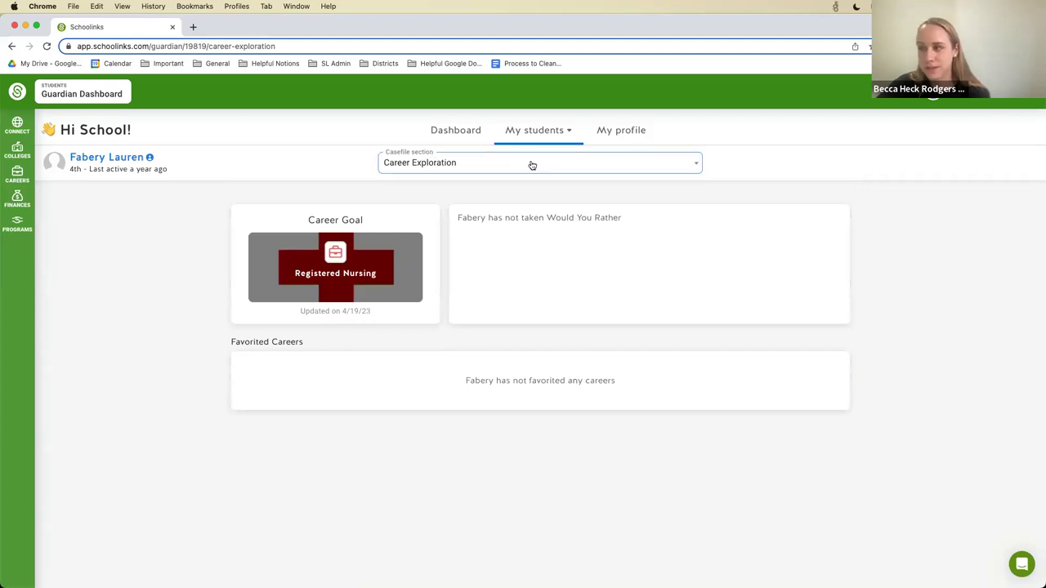
{"action": "left_click", "coordinate": [531, 165]}
{"action": "left_click", "coordinate": [484, 276]}
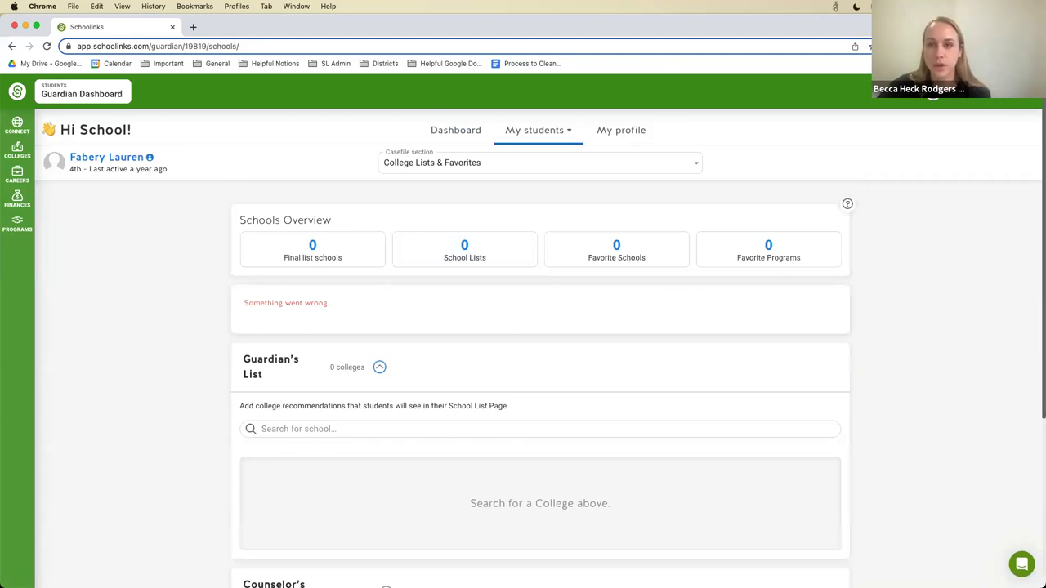
{"action": "left_click", "coordinate": [119, 308]}
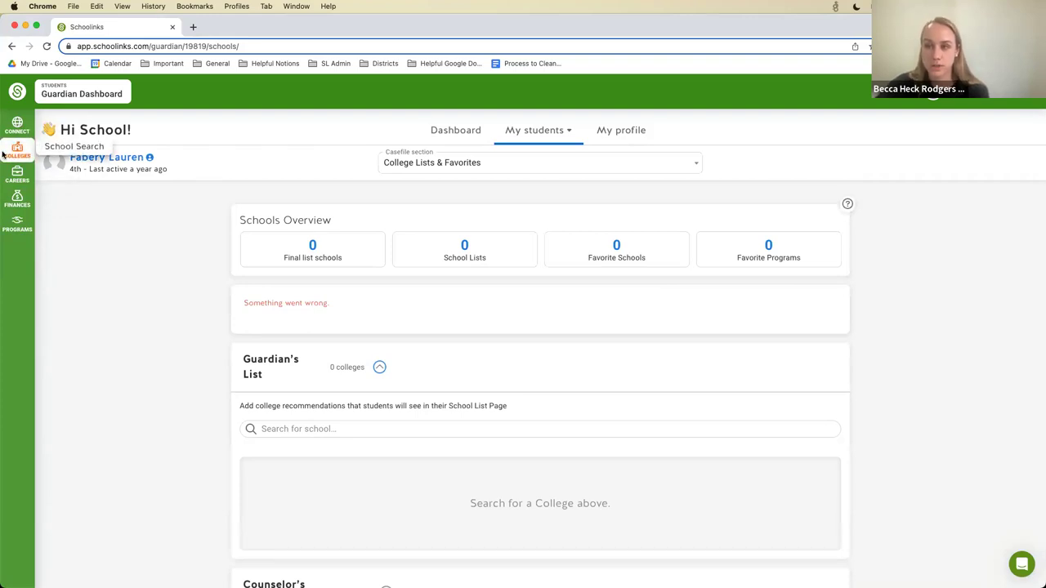
Step: Open the college School Search and replace the Texas location filter with the state of Virginia
{"action": "left_click", "coordinate": [72, 149]}
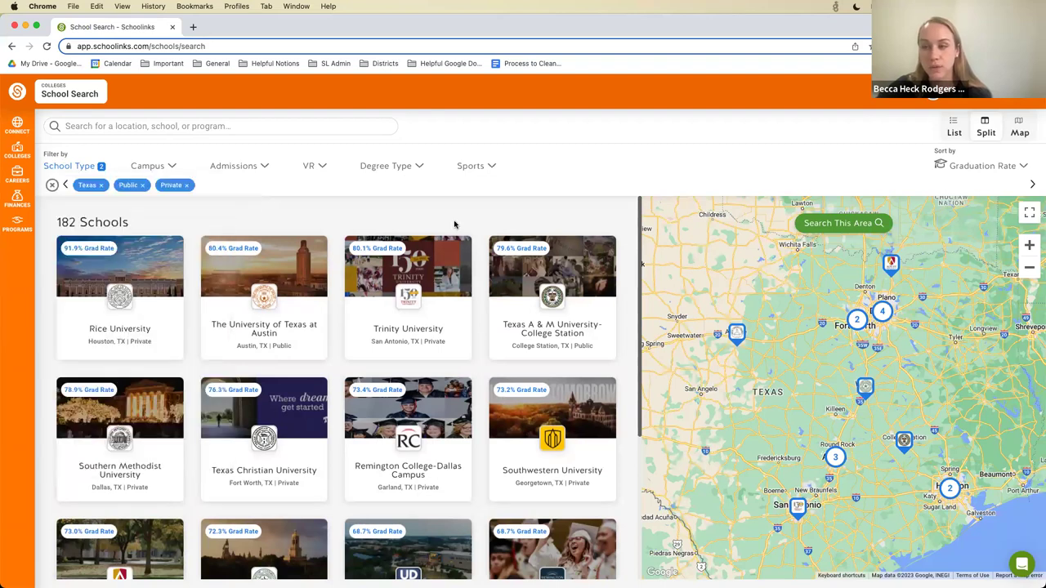
{"action": "left_click", "coordinate": [101, 185]}
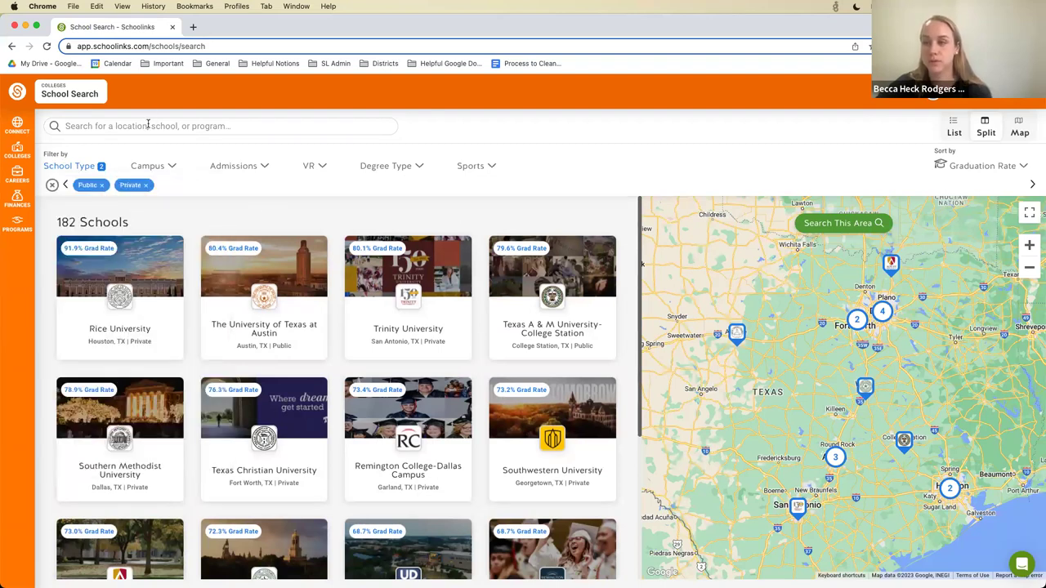
{"action": "left_click", "coordinate": [163, 127]}
{"action": "type", "text": "virginia"}
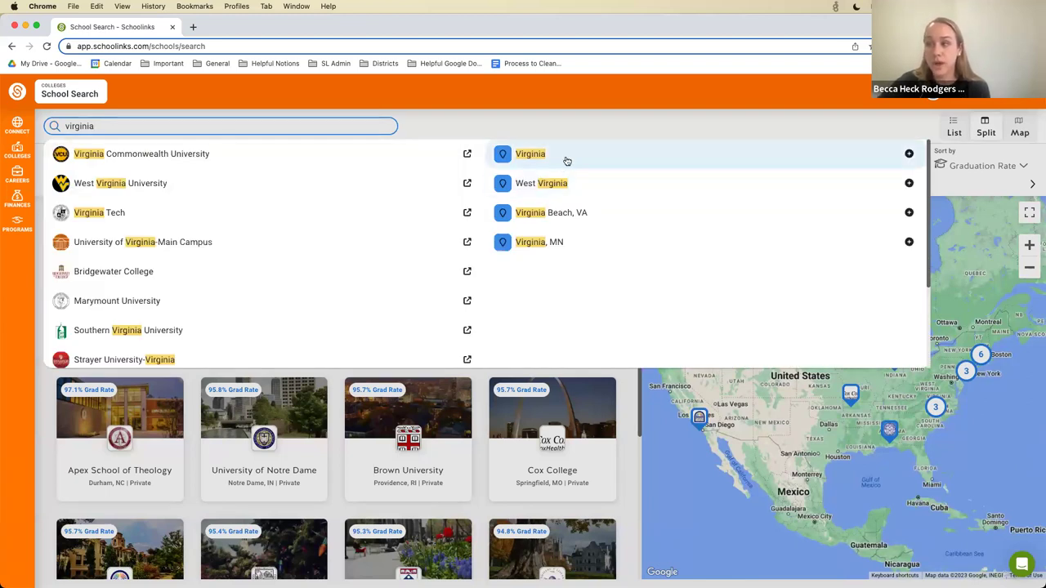
{"action": "left_click", "coordinate": [565, 158]}
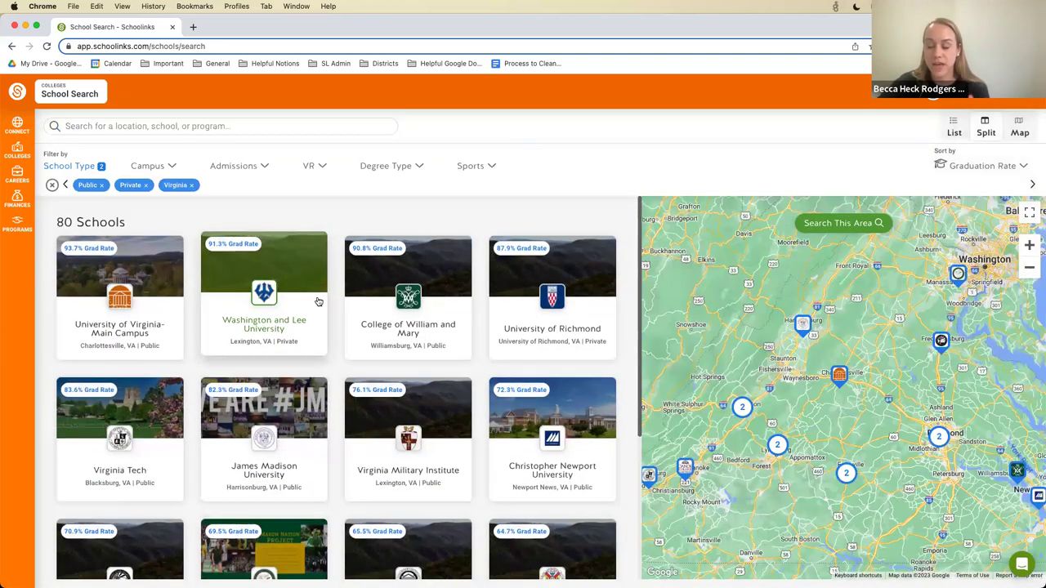
Step: Review the Virginia schools and the options of the School Type, Campus, Degree Type and Sports filters
{"action": "scroll", "coordinate": [371, 299], "scroll_direction": "down", "scroll_amount": 1}
{"action": "scroll", "coordinate": [561, 319], "scroll_direction": "down", "scroll_amount": 1}
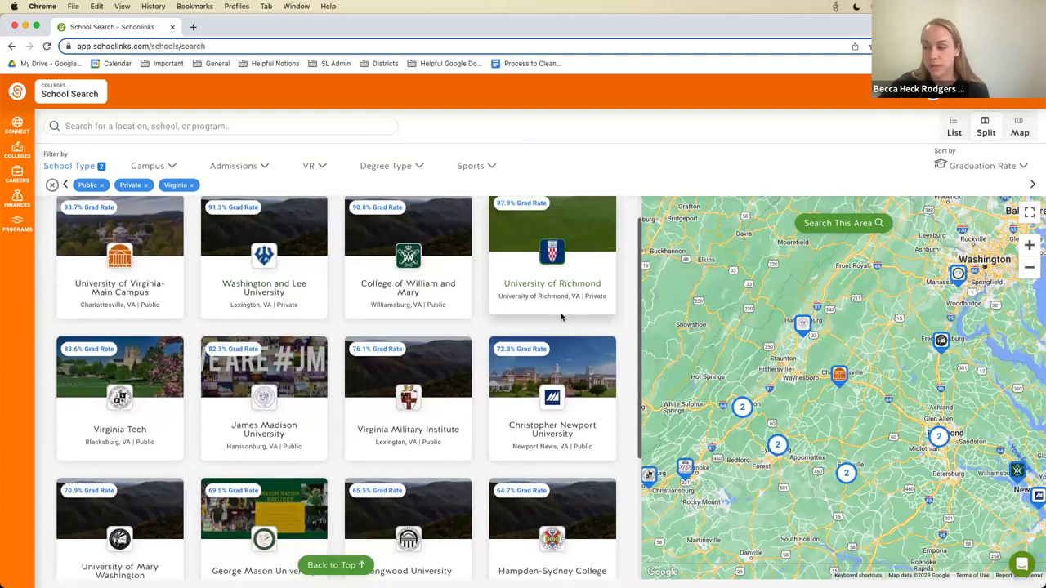
{"action": "left_click", "coordinate": [69, 166]}
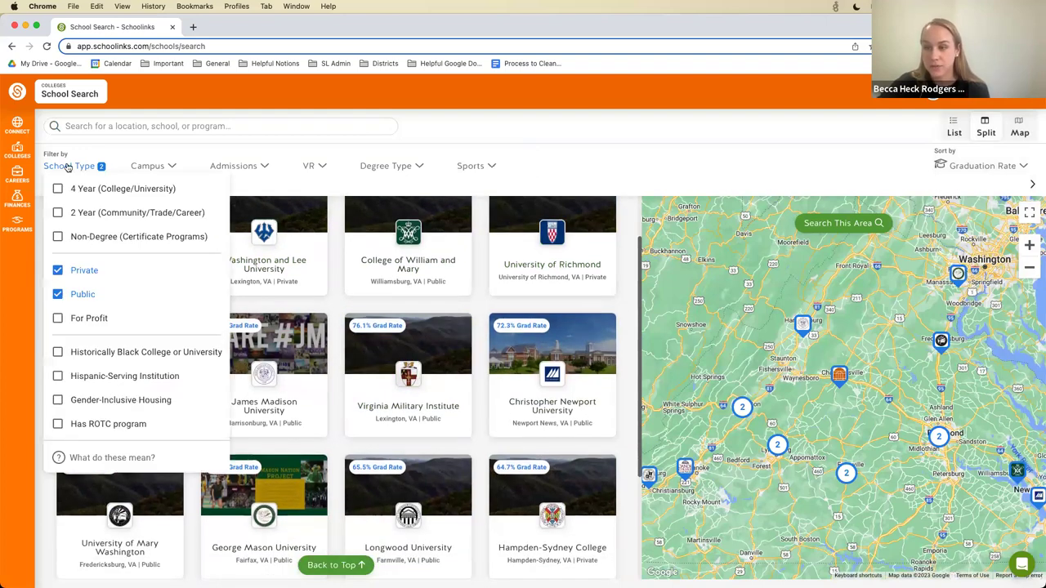
{"action": "left_click", "coordinate": [163, 168]}
{"action": "mouse_move", "coordinate": [168, 205]}
{"action": "mouse_move", "coordinate": [190, 186]}
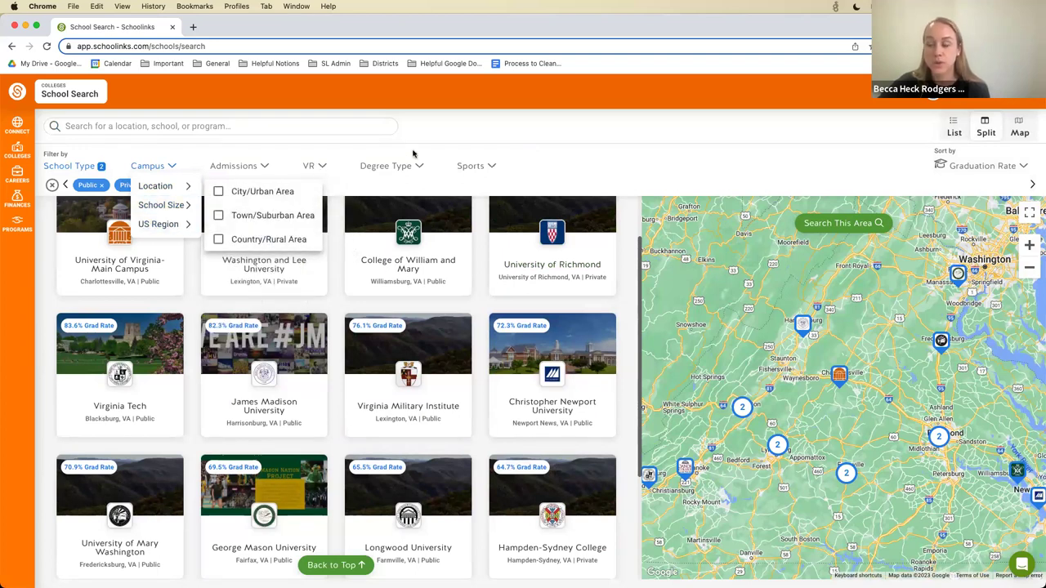
{"action": "left_click", "coordinate": [391, 168]}
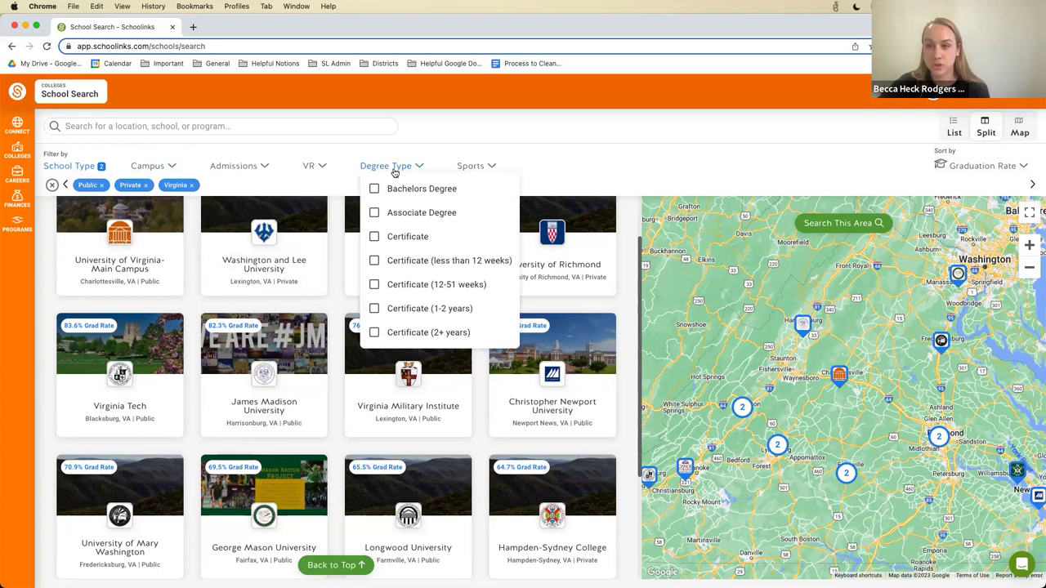
{"action": "left_click", "coordinate": [474, 167]}
{"action": "scroll", "coordinate": [253, 412], "scroll_direction": "down", "scroll_amount": 2}
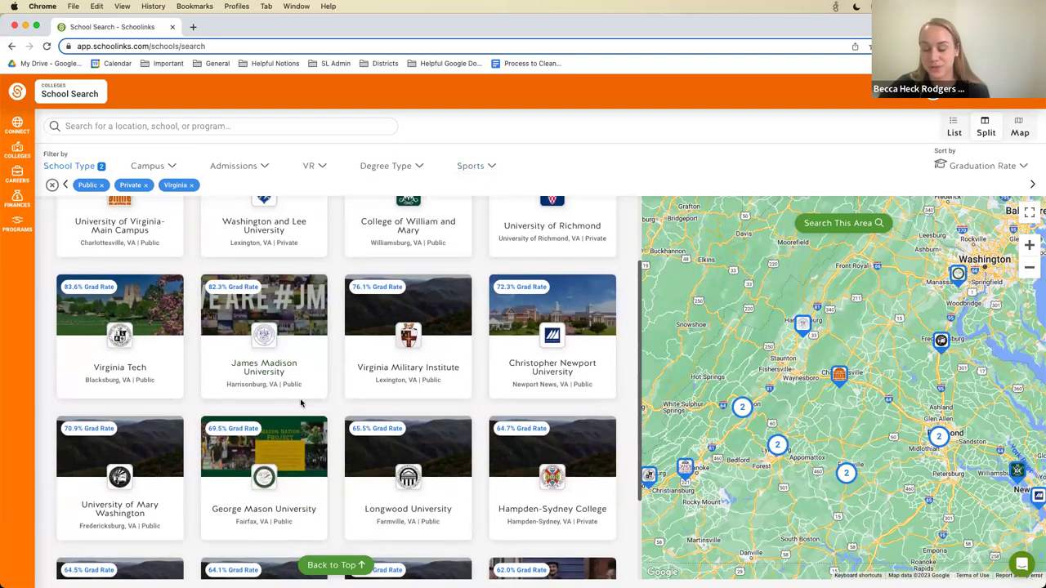
{"action": "scroll", "coordinate": [299, 376], "scroll_direction": "down", "scroll_amount": 3}
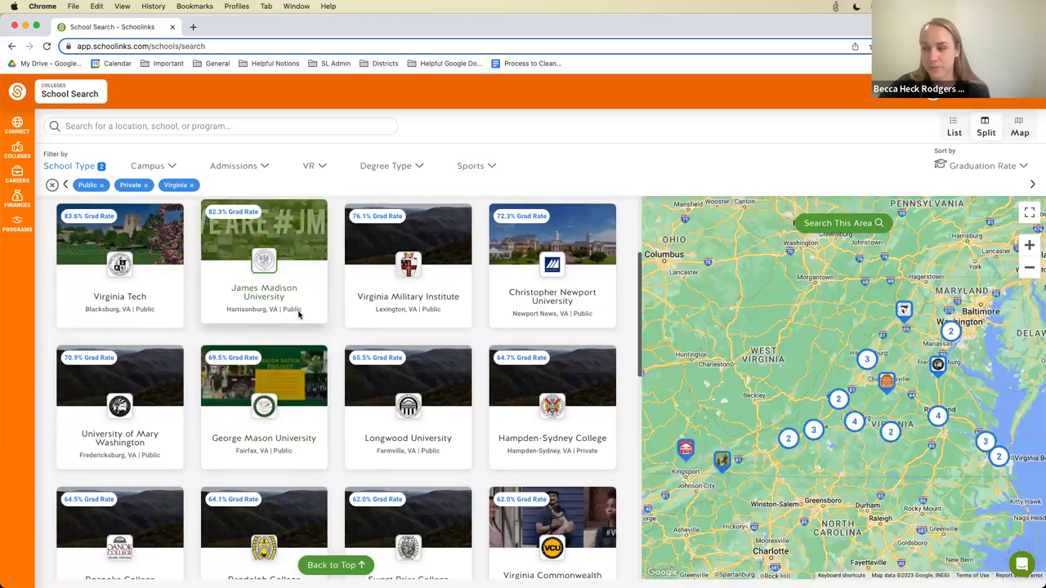
{"action": "left_click", "coordinate": [299, 314]}
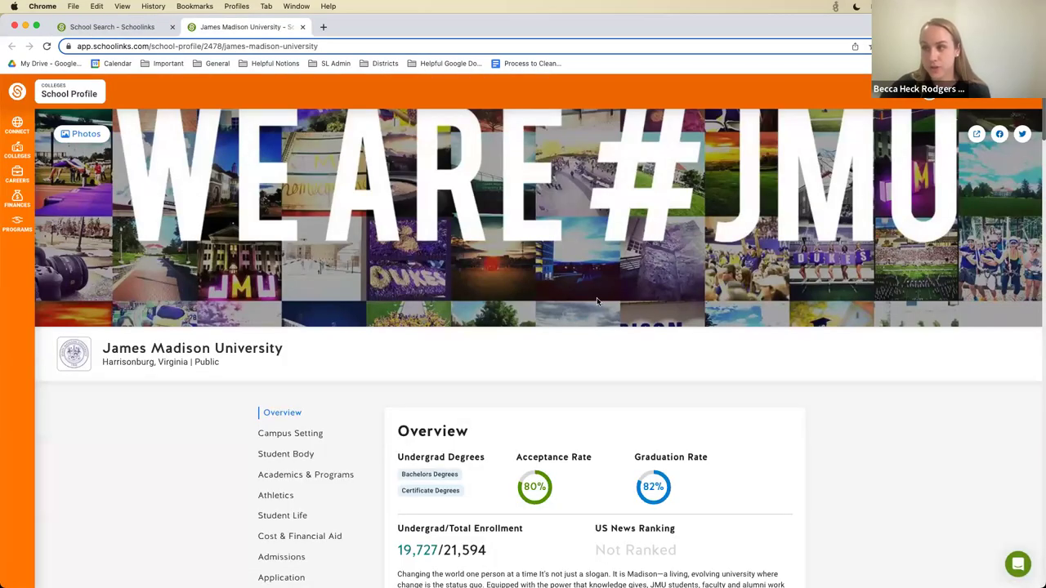
{"action": "scroll", "coordinate": [598, 299], "scroll_direction": "down", "scroll_amount": 10}
{"action": "scroll", "coordinate": [598, 299], "scroll_direction": "down", "scroll_amount": 10}
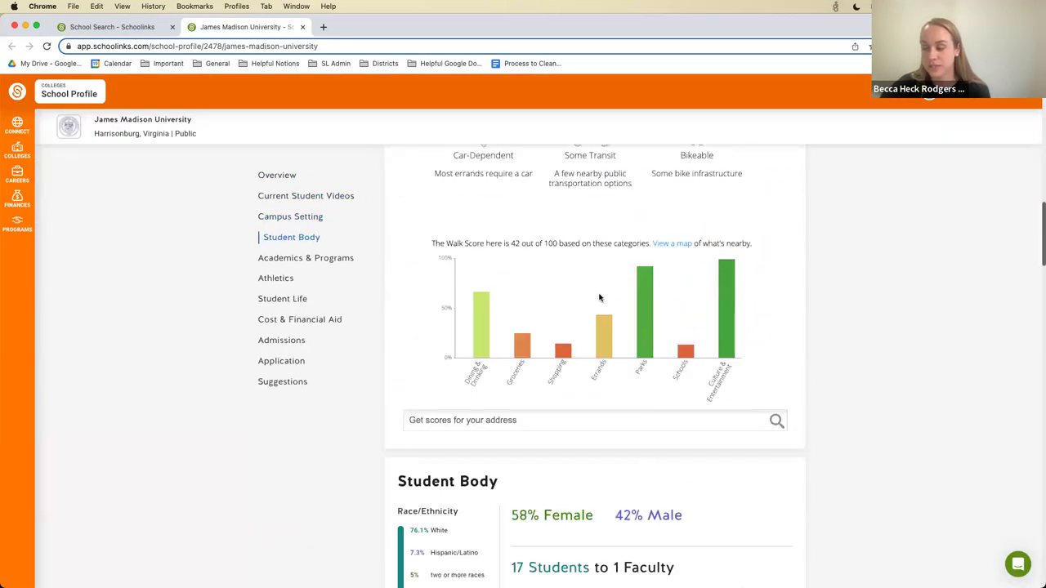
{"action": "scroll", "coordinate": [599, 297], "scroll_direction": "down", "scroll_amount": 5}
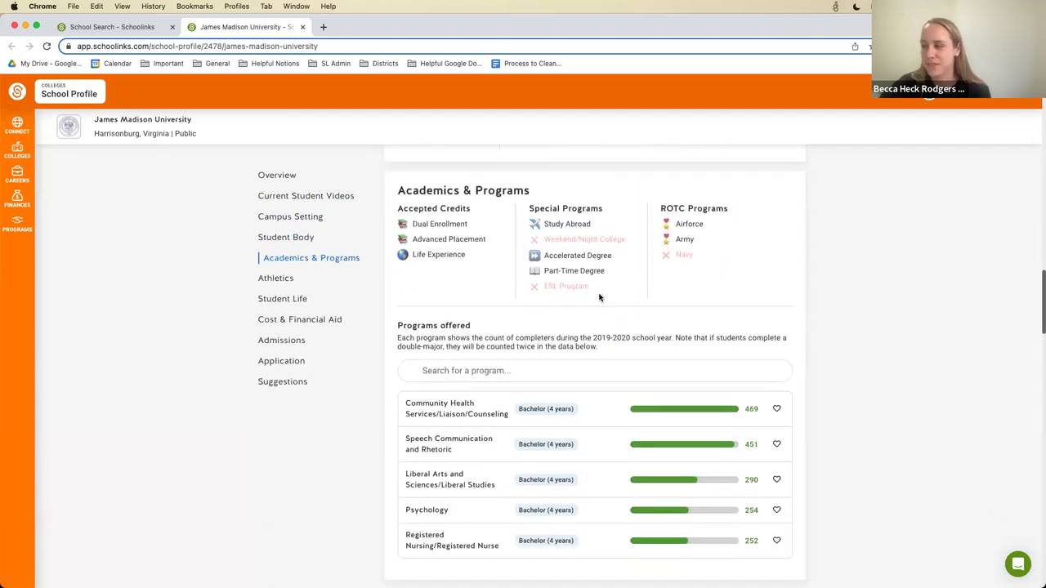
{"action": "scroll", "coordinate": [523, 224], "scroll_direction": "up", "scroll_amount": 2}
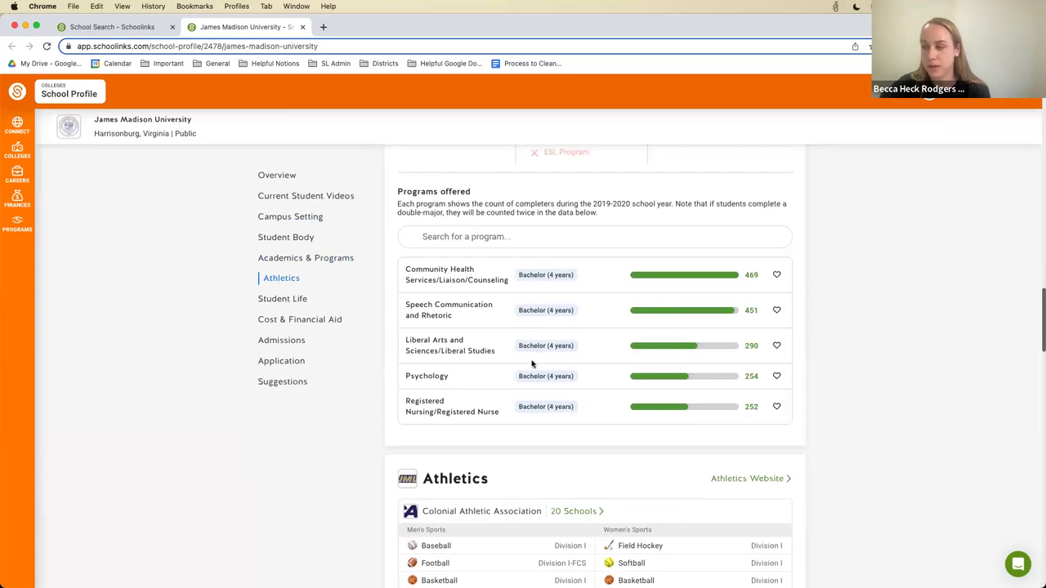
{"action": "scroll", "coordinate": [531, 362], "scroll_direction": "down", "scroll_amount": 10}
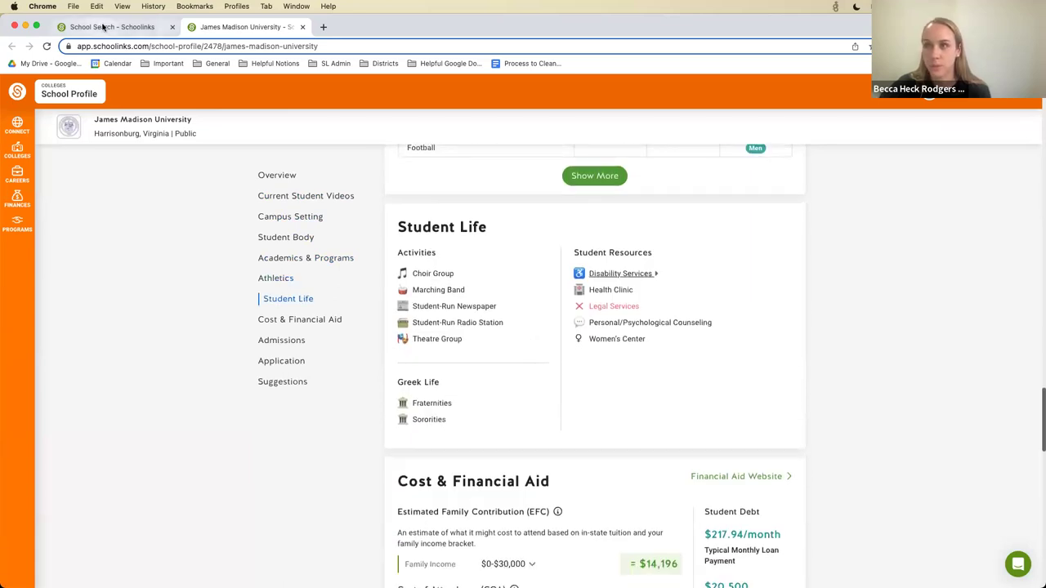
Step: Return to the School Search page, go to the Career Center, and view the most job openings in Virginia
{"action": "left_click", "coordinate": [104, 27]}
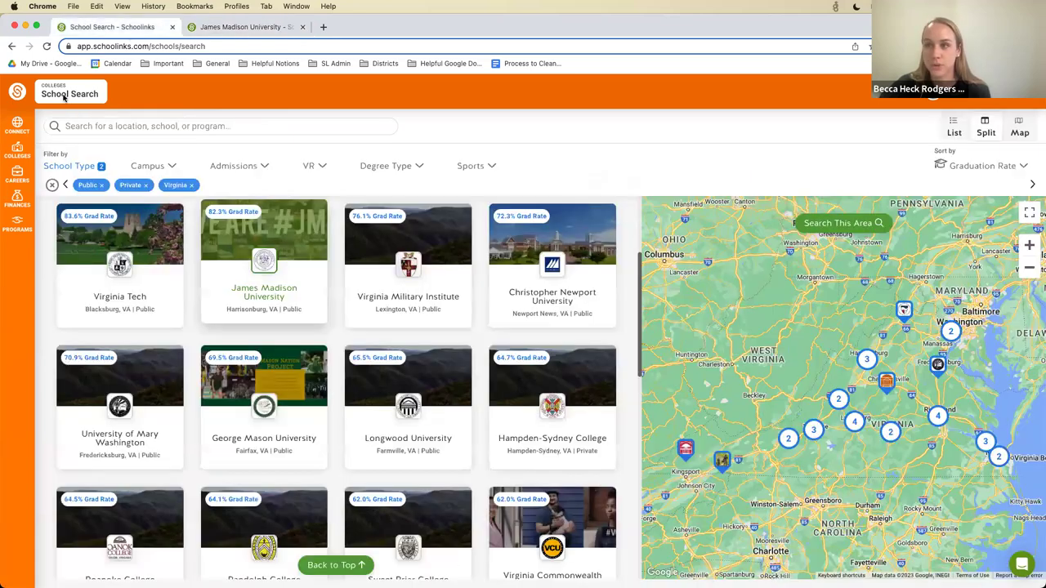
{"action": "left_click", "coordinate": [21, 172]}
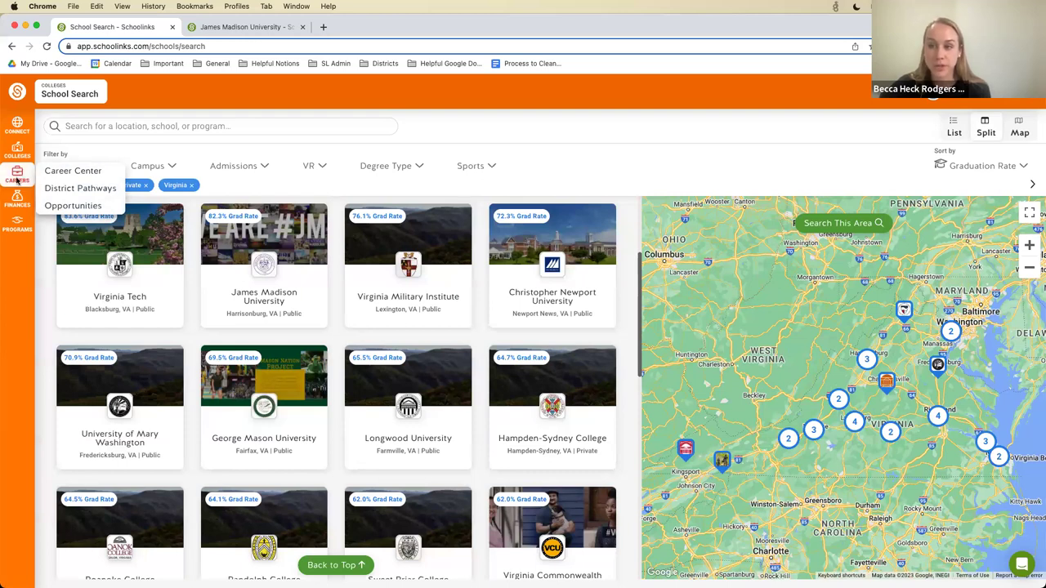
{"action": "left_click", "coordinate": [93, 172]}
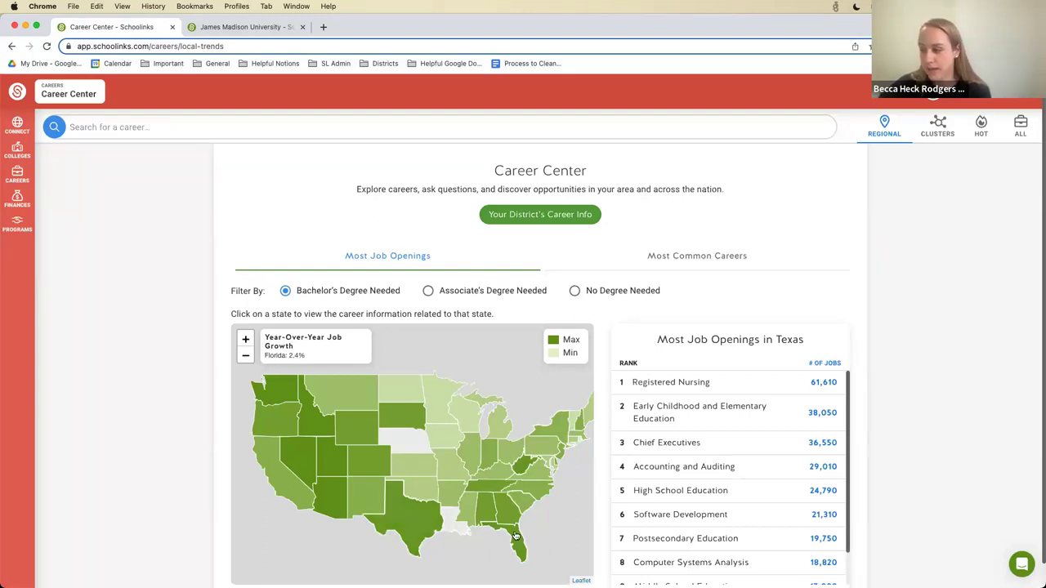
{"action": "left_click", "coordinate": [536, 473]}
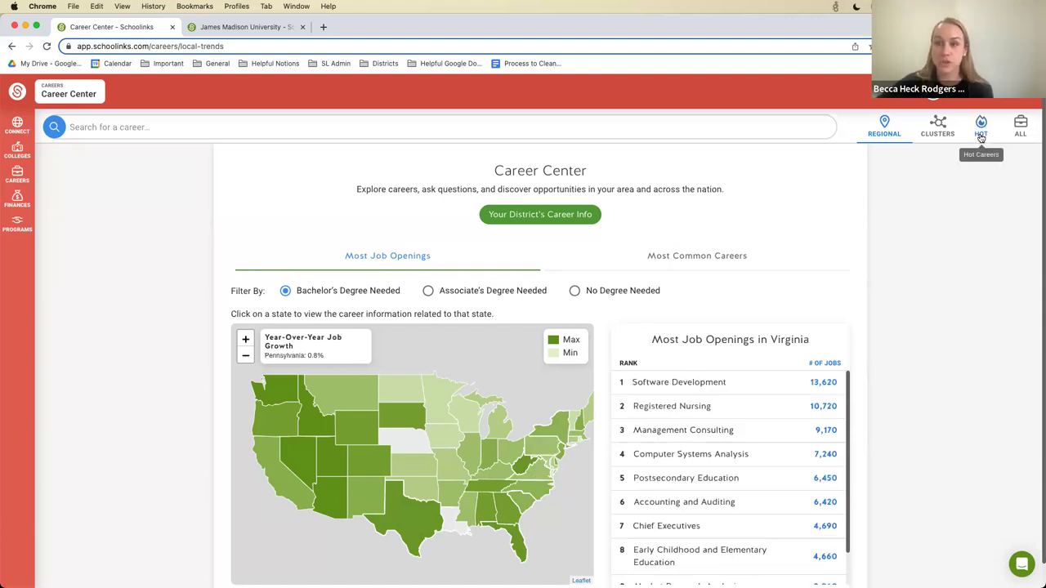
Step: Show all careers and sort them by Highest Job Growth in Virginia
{"action": "left_click", "coordinate": [1022, 135]}
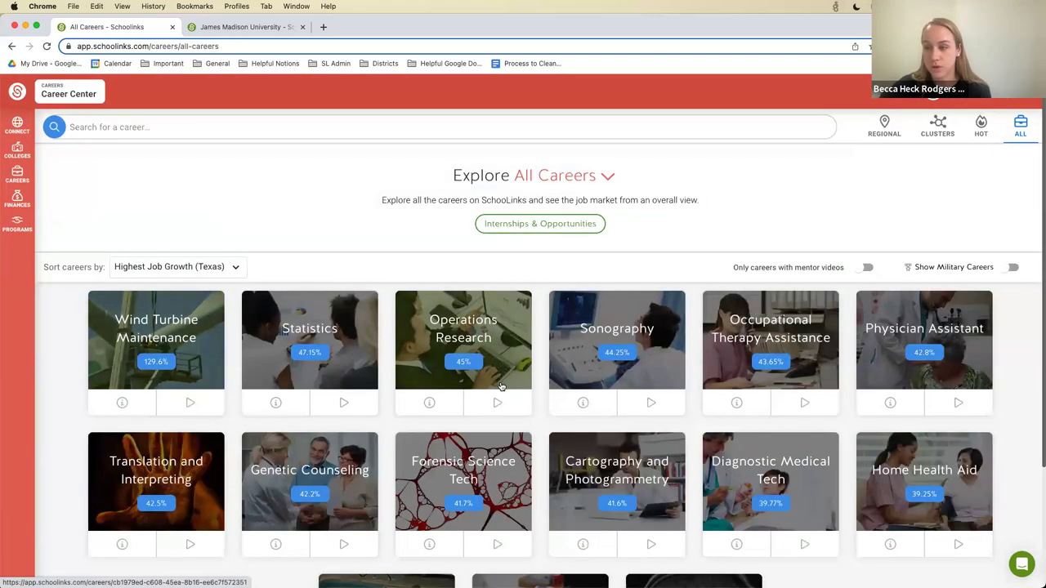
{"action": "left_click", "coordinate": [233, 268]}
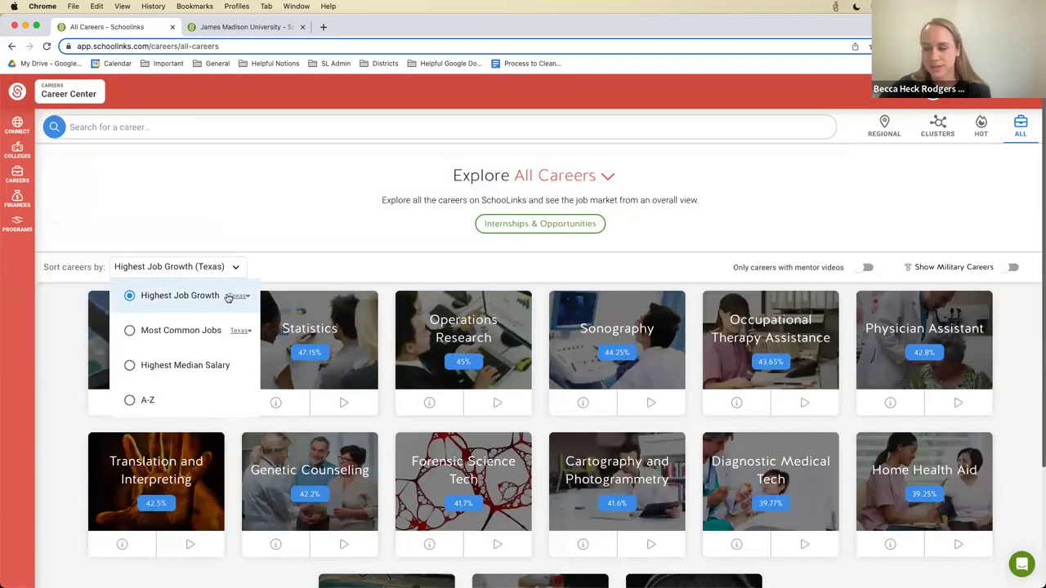
{"action": "left_click", "coordinate": [236, 297]}
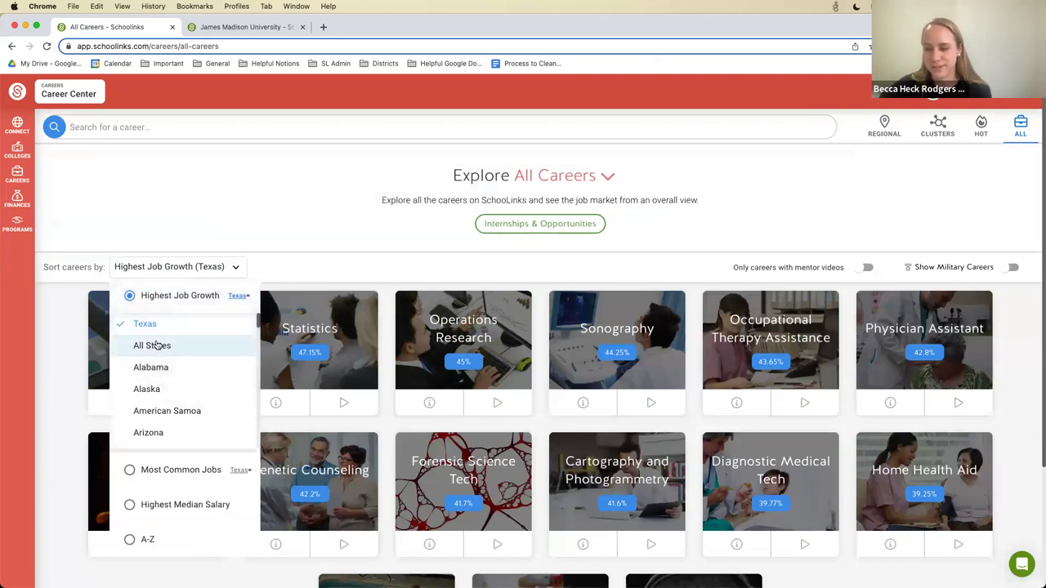
{"action": "scroll", "coordinate": [155, 406], "scroll_direction": "down", "scroll_amount": 15}
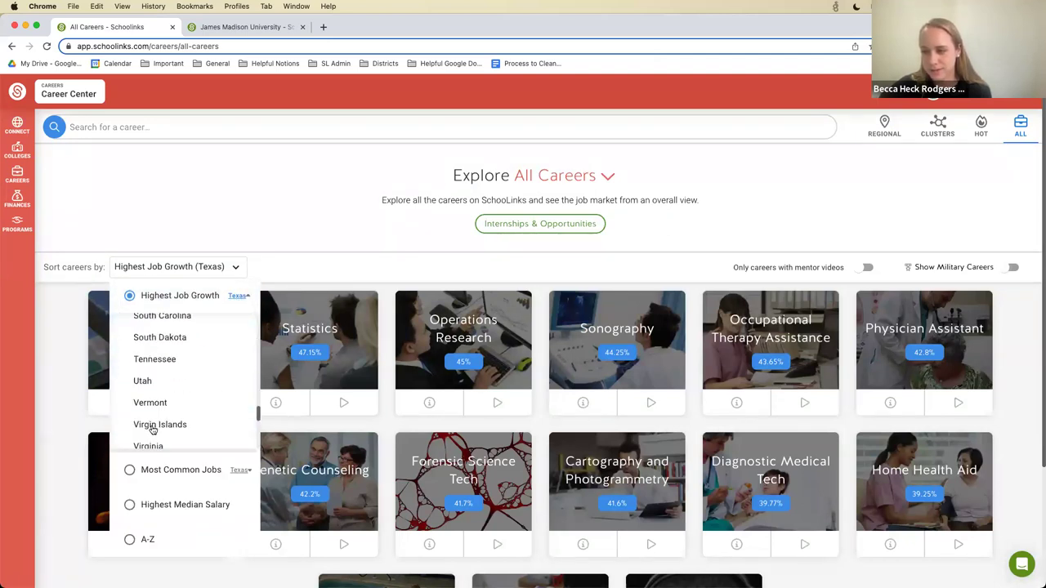
{"action": "scroll", "coordinate": [163, 363], "scroll_direction": "up", "scroll_amount": 1}
{"action": "left_click", "coordinate": [157, 370]}
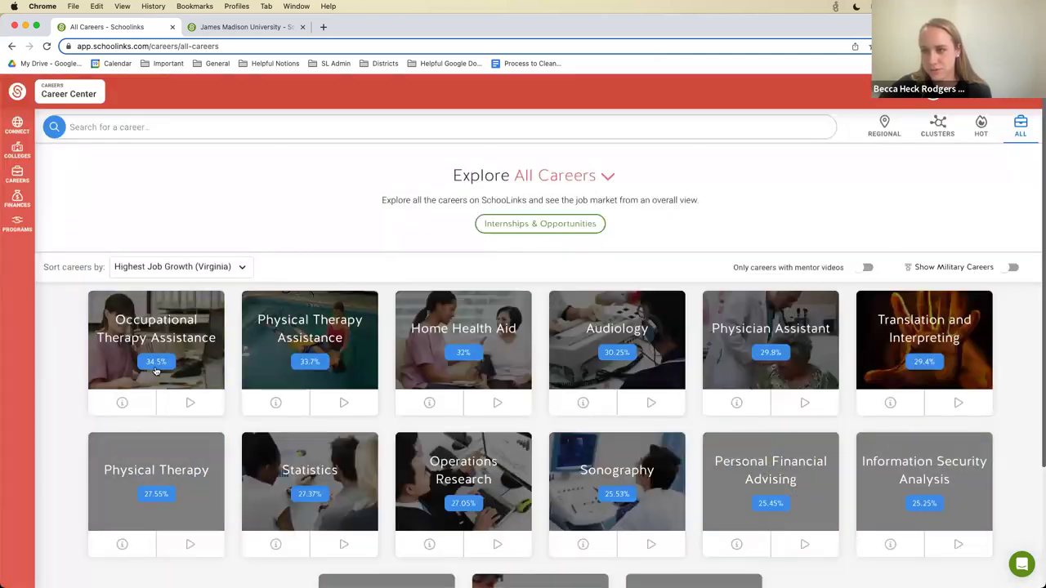
Step: Check the other available career sorting options without changing the current sort
{"action": "left_click", "coordinate": [222, 273]}
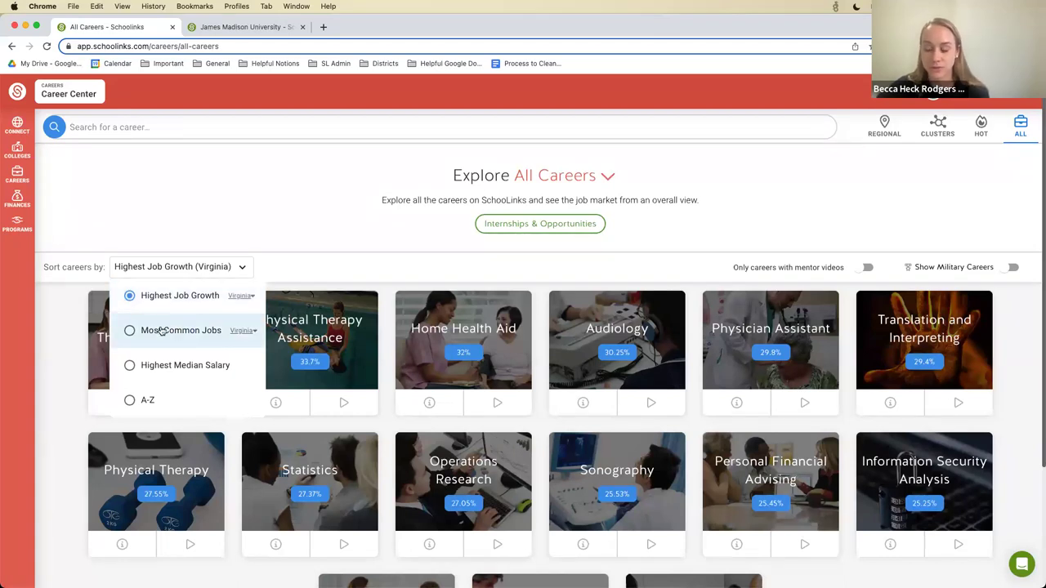
{"action": "scroll", "coordinate": [170, 341], "scroll_direction": "down", "scroll_amount": 2}
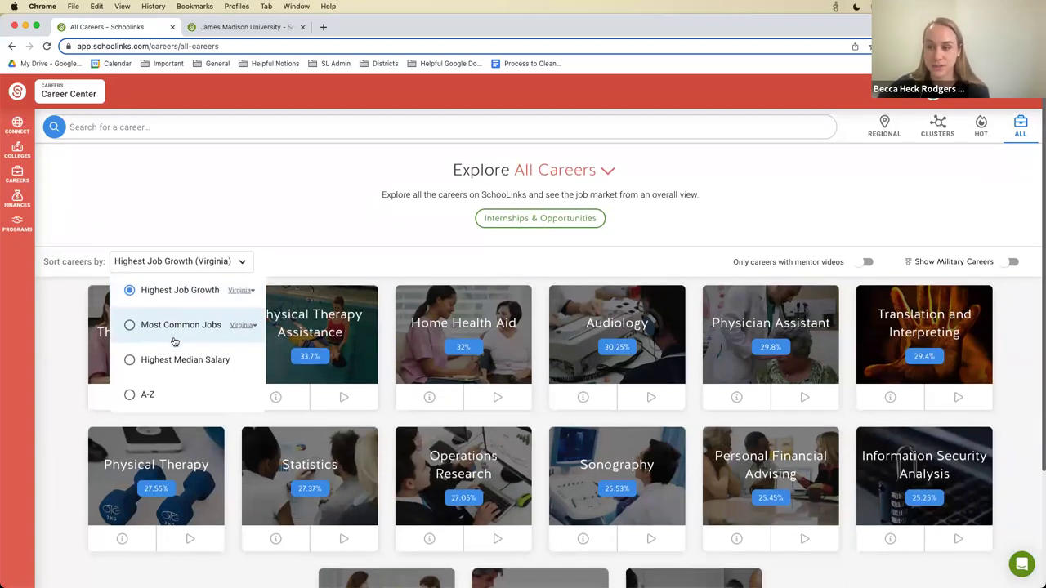
{"action": "left_click", "coordinate": [393, 180]}
Step: Browse the sorted careers and open the Event Planning career profile
{"action": "scroll", "coordinate": [435, 416], "scroll_direction": "down", "scroll_amount": 2}
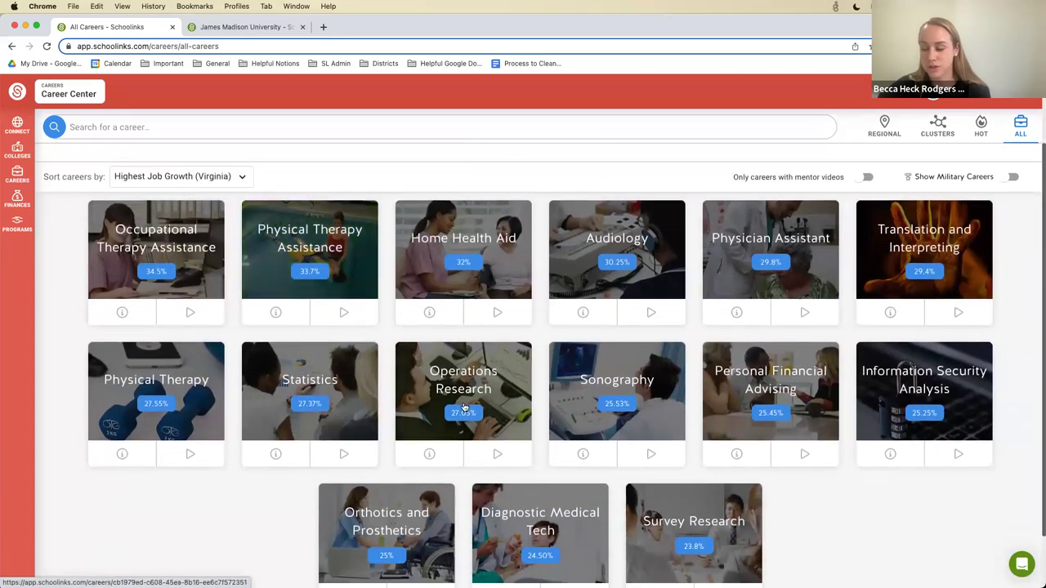
{"action": "scroll", "coordinate": [436, 417], "scroll_direction": "down", "scroll_amount": 6}
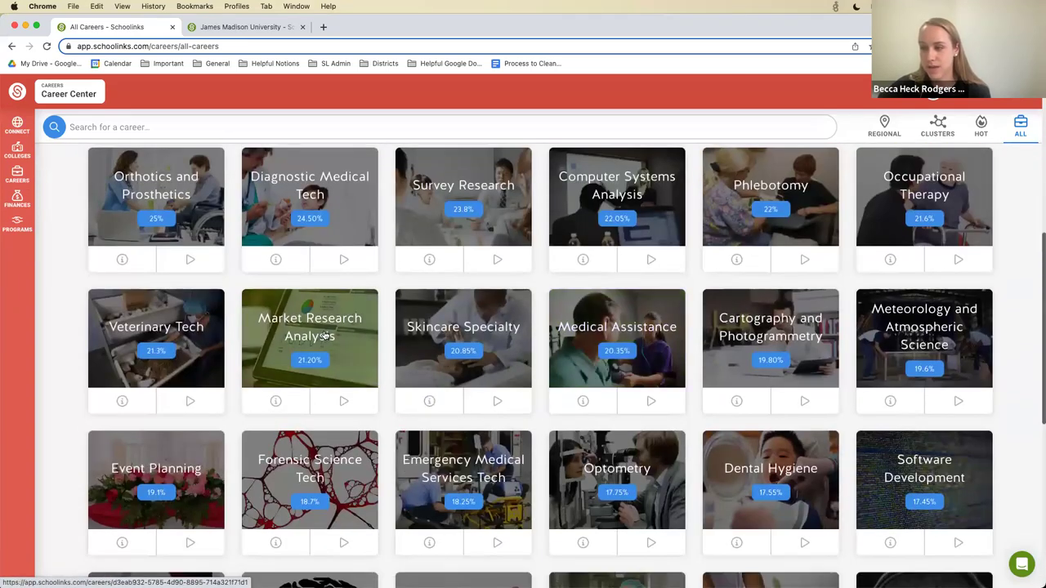
{"action": "scroll", "coordinate": [255, 428], "scroll_direction": "down", "scroll_amount": 1}
{"action": "scroll", "coordinate": [256, 427], "scroll_direction": "down", "scroll_amount": 1}
{"action": "scroll", "coordinate": [196, 368], "scroll_direction": "down", "scroll_amount": 1}
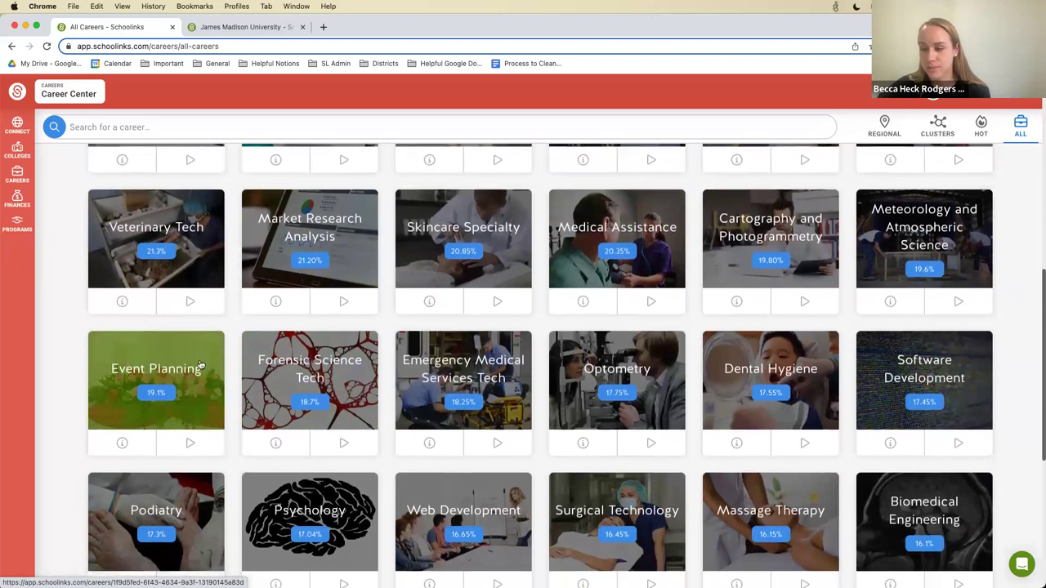
{"action": "left_click", "coordinate": [194, 363]}
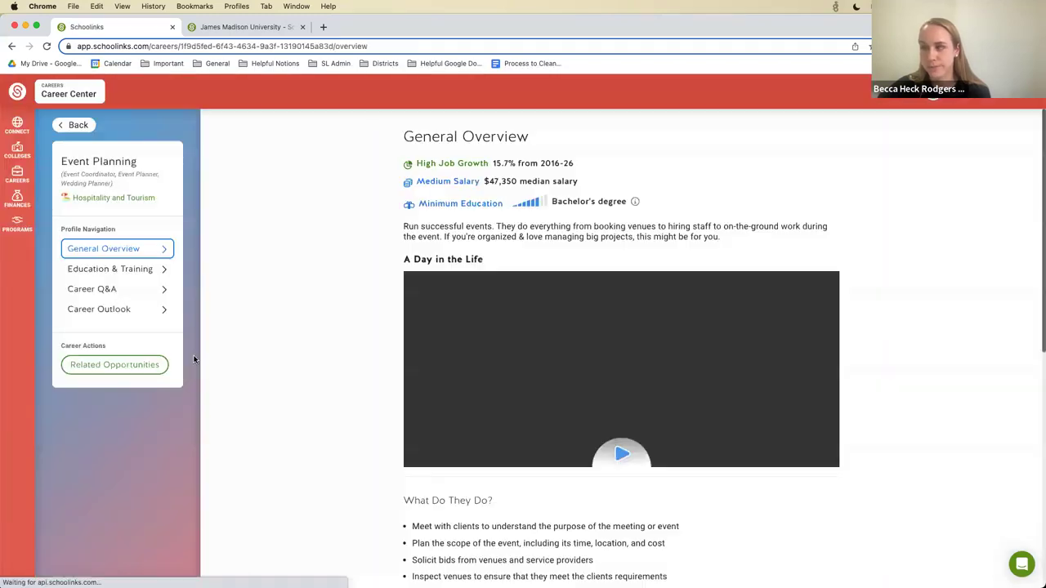
Step: Expand the full What Do They Do? description, review the Career Comparison, and view the career's Education & Training section
{"action": "scroll", "coordinate": [425, 384], "scroll_direction": "down", "scroll_amount": 4}
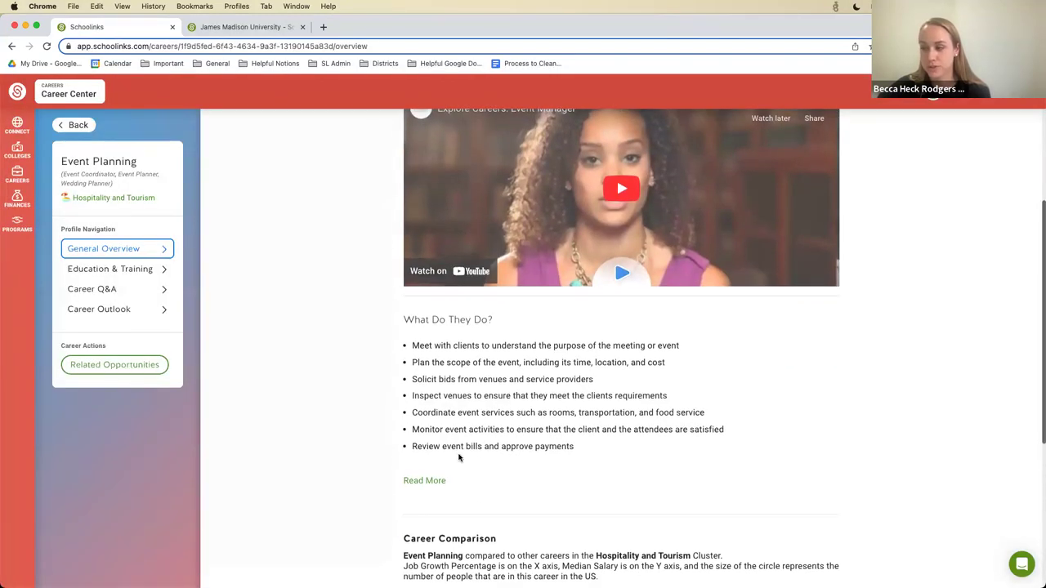
{"action": "left_click", "coordinate": [437, 483]}
{"action": "scroll", "coordinate": [454, 449], "scroll_direction": "down", "scroll_amount": 2}
{"action": "scroll", "coordinate": [453, 449], "scroll_direction": "down", "scroll_amount": 8}
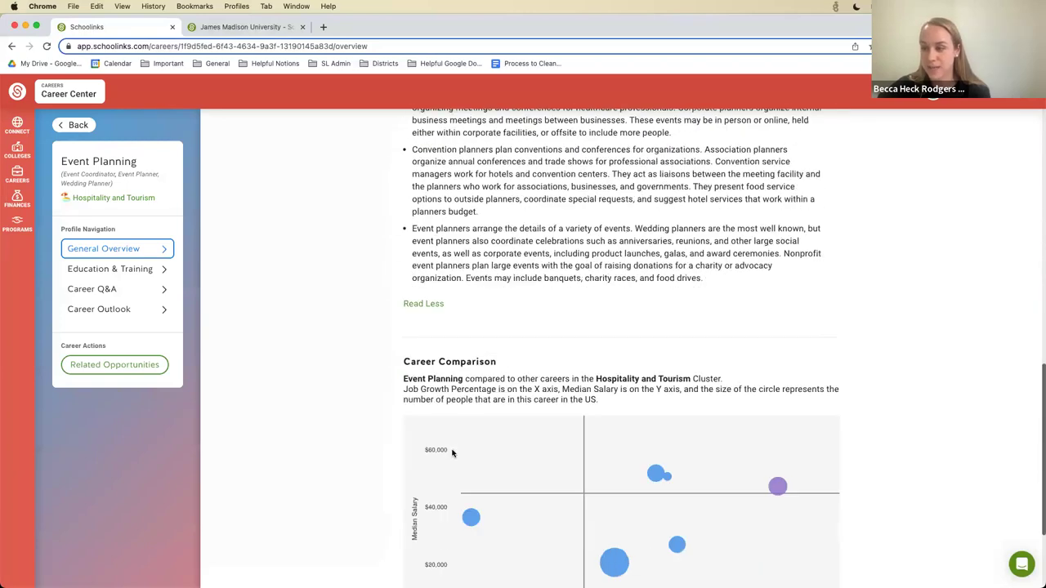
{"action": "left_click", "coordinate": [83, 269]}
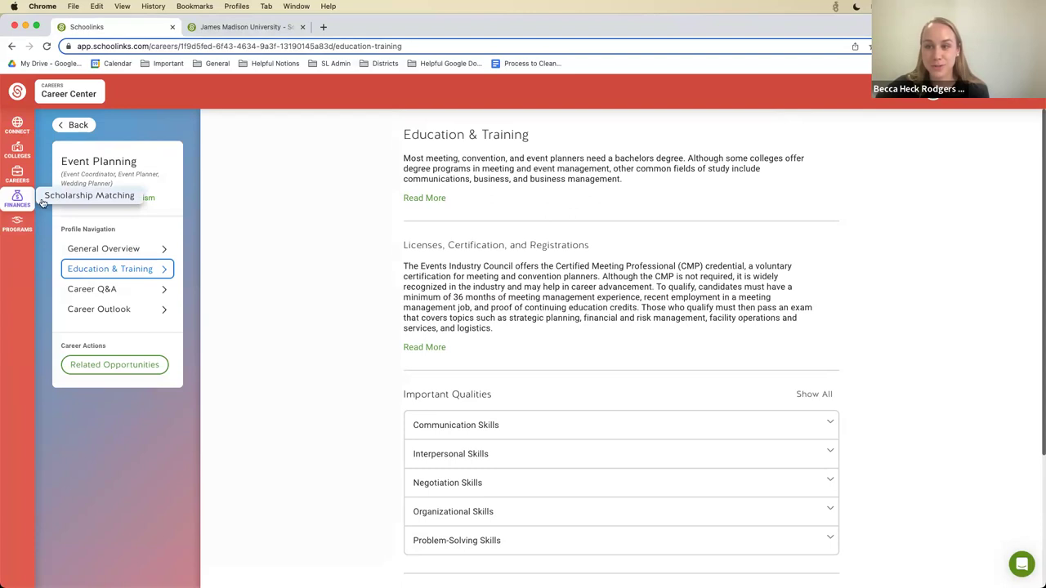
Step: Open Scholarship Matching to view the scholarship matches list
{"action": "left_click", "coordinate": [82, 199]}
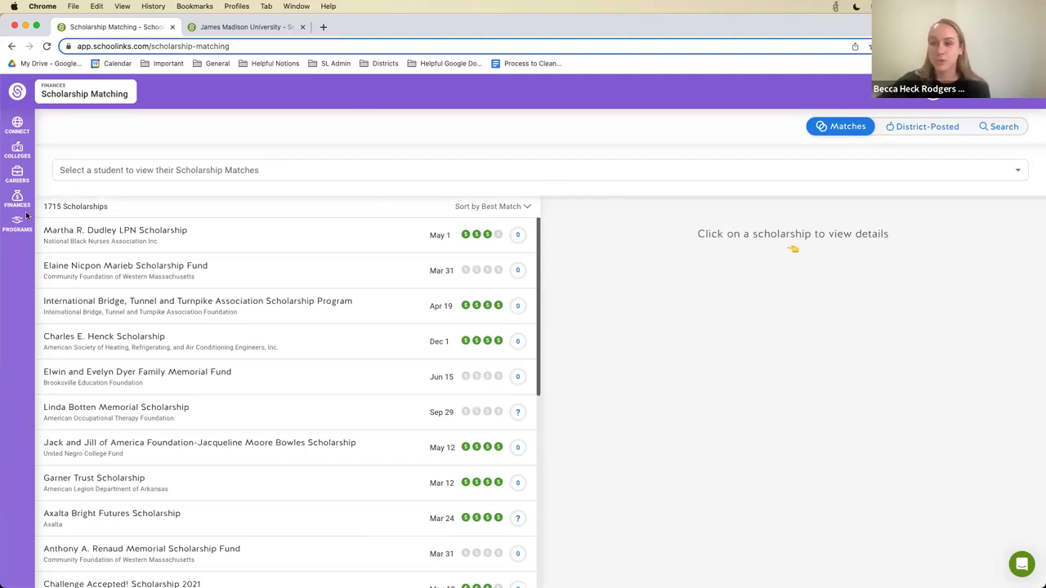
{"action": "mouse_move", "coordinate": [19, 202]}
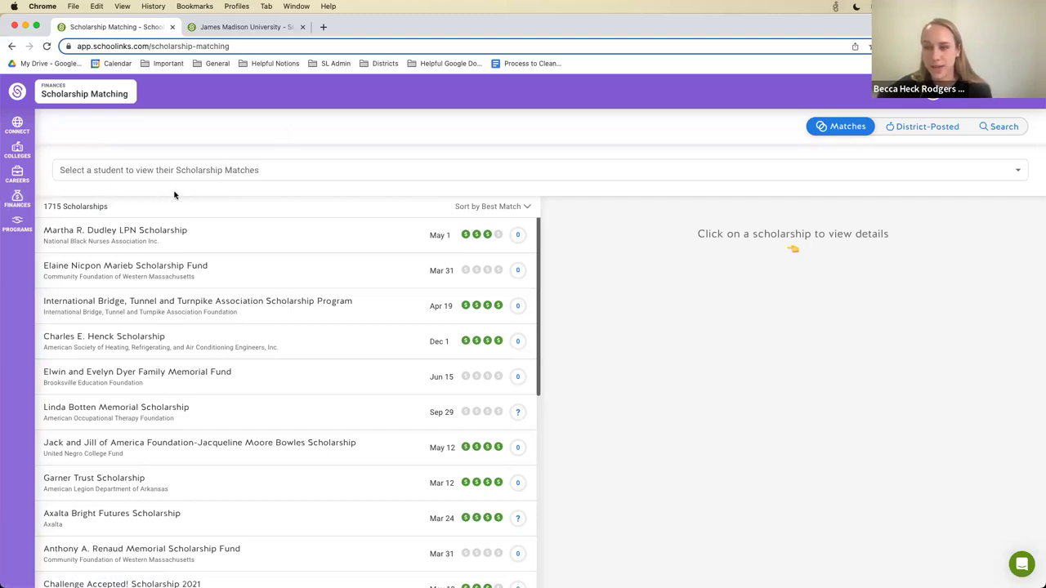
Step: View the details of the International Bridge, Tunnel and Turnpike Association Scholarship Program and browse the scholarship matches
{"action": "left_click", "coordinate": [441, 244]}
{"action": "left_click", "coordinate": [401, 294]}
{"action": "scroll", "coordinate": [362, 368], "scroll_direction": "down", "scroll_amount": 10}
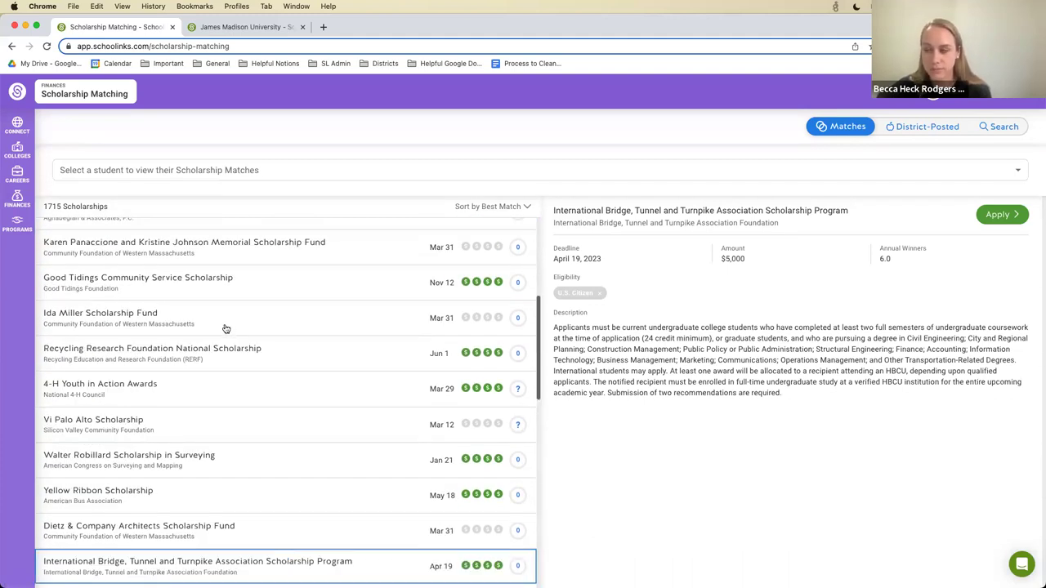
{"action": "scroll", "coordinate": [380, 373], "scroll_direction": "up", "scroll_amount": 5}
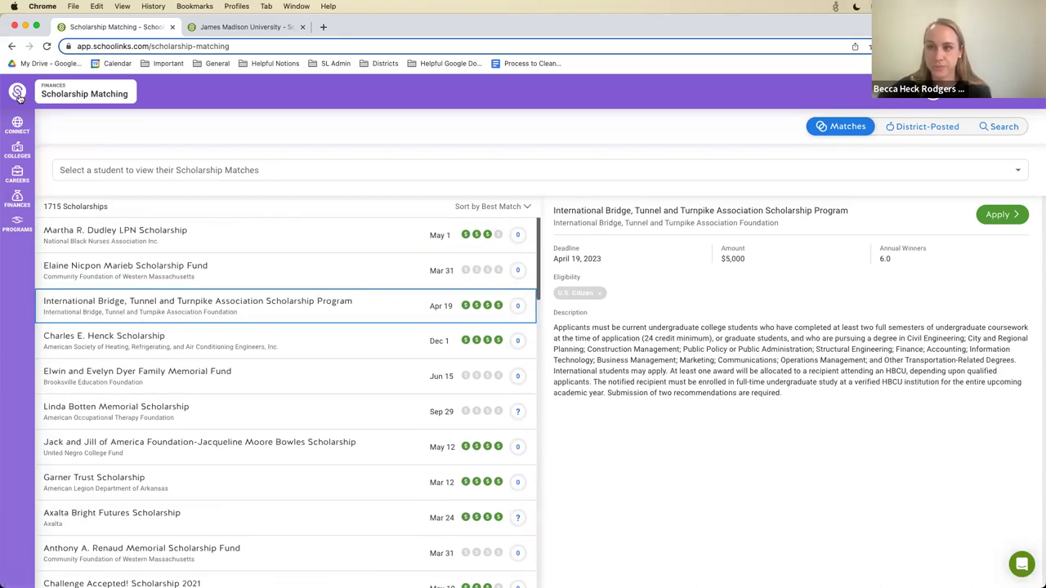
Step: Return to the member home dashboard and open a new support conversation from the help chat
{"action": "left_click", "coordinate": [17, 93]}
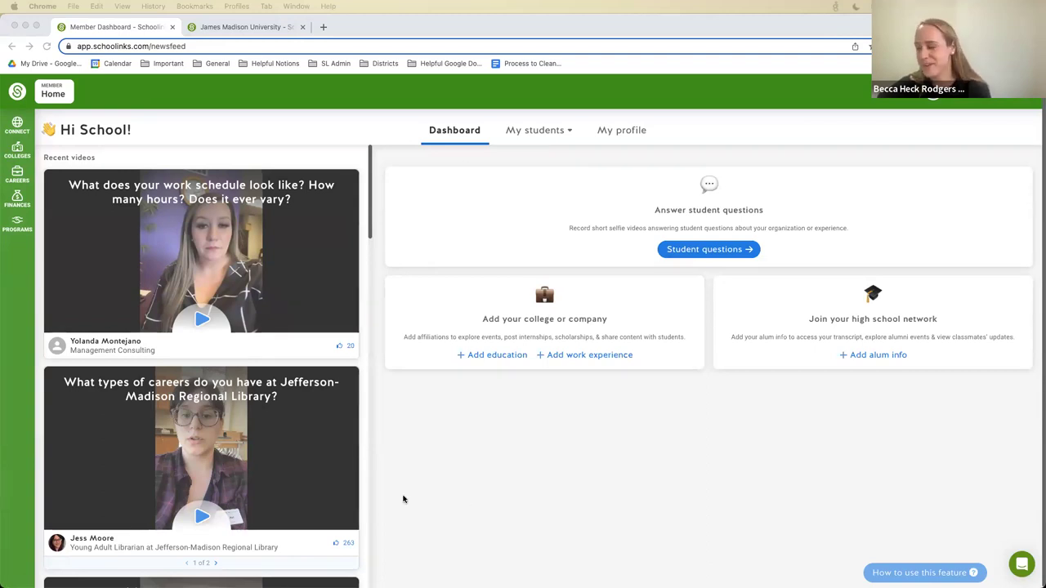
{"action": "left_click", "coordinate": [540, 460]}
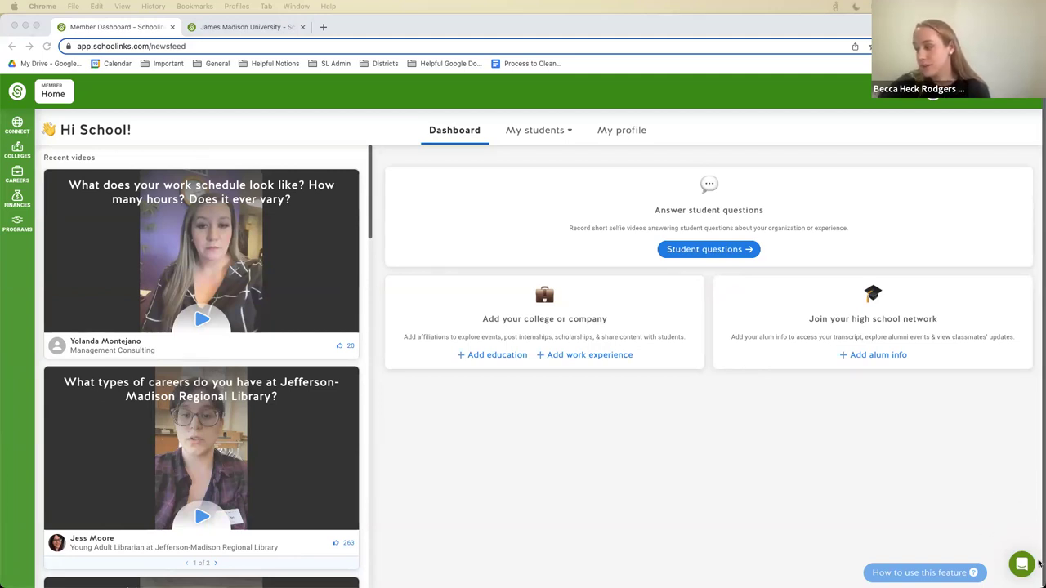
{"action": "left_click", "coordinate": [972, 521]}
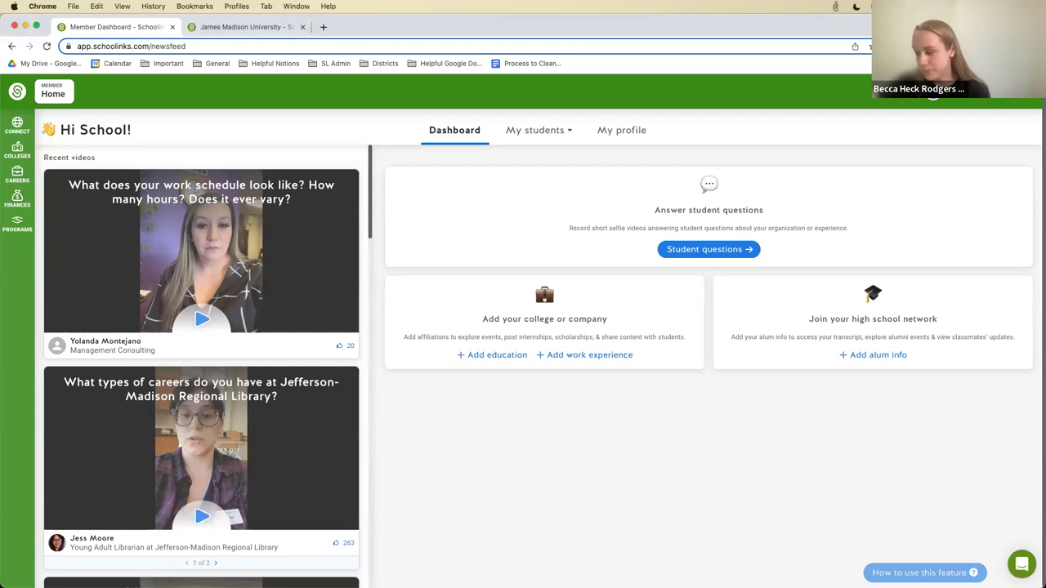
{"action": "left_click", "coordinate": [1022, 563]}
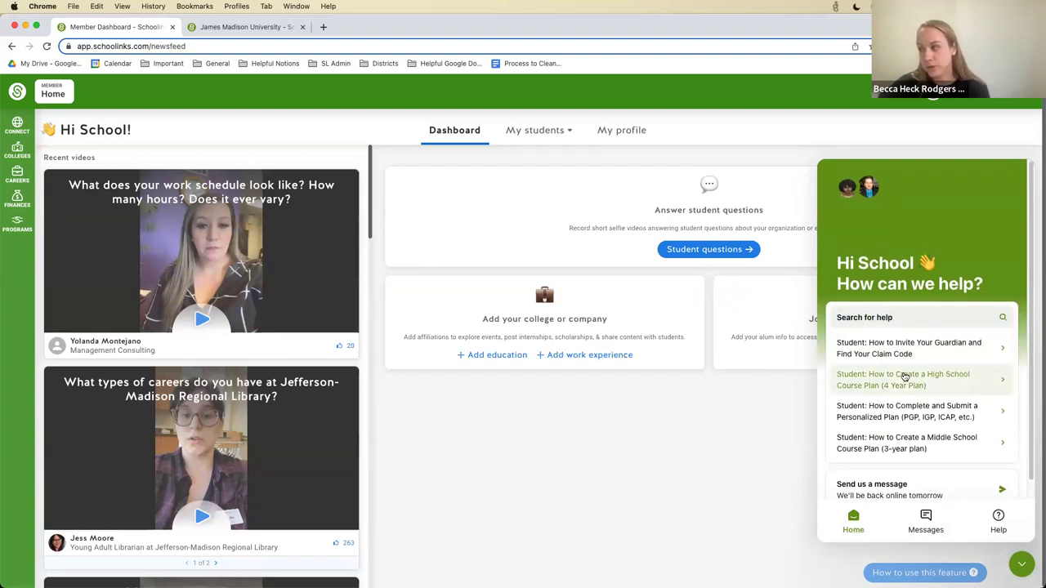
{"action": "scroll", "coordinate": [904, 374], "scroll_direction": "down", "scroll_amount": 1}
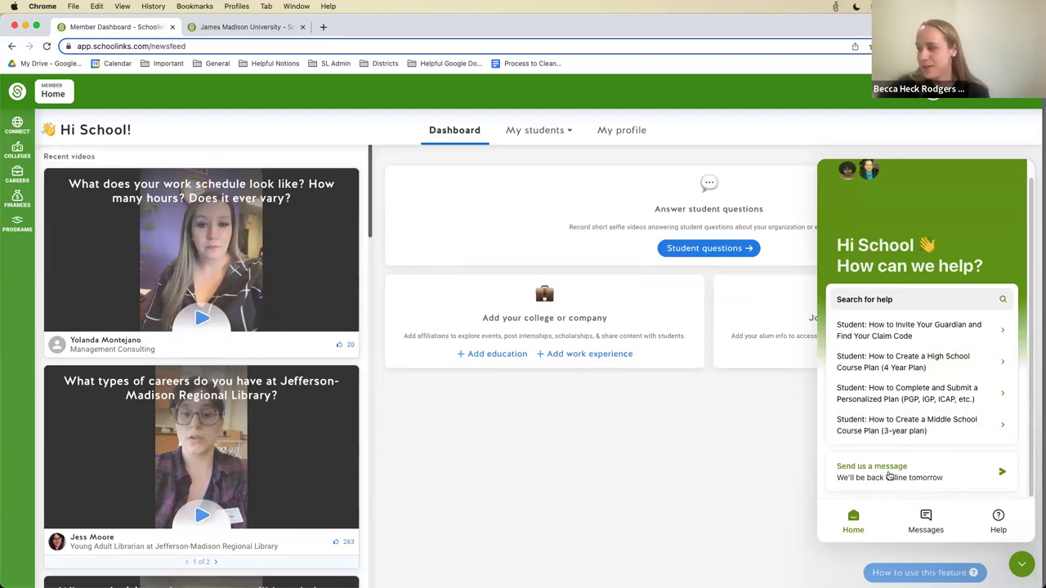
{"action": "left_click", "coordinate": [907, 473]}
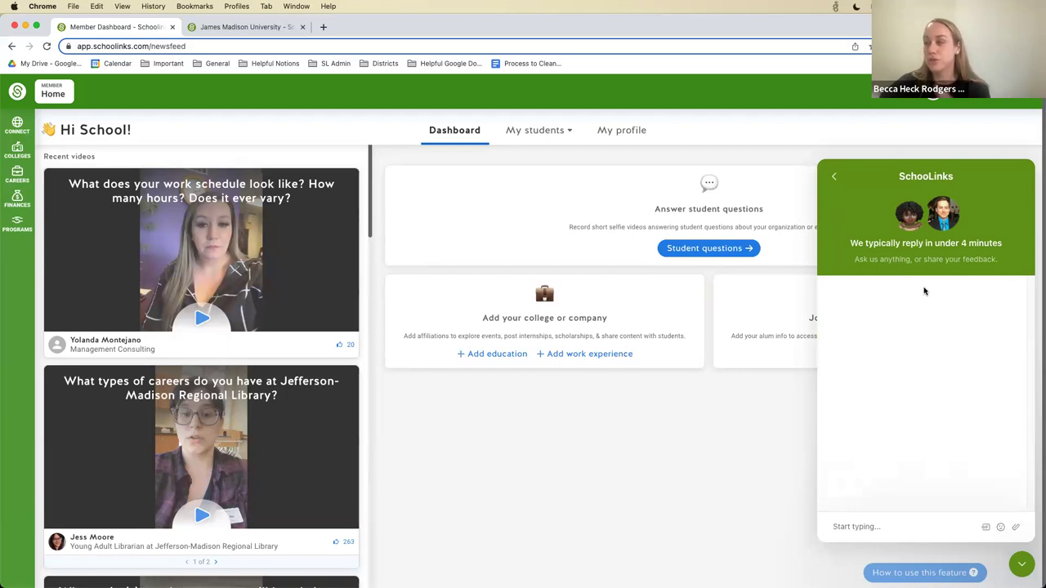
Step: Close the support chat and log out of the guardian account
{"action": "left_click", "coordinate": [932, 97]}
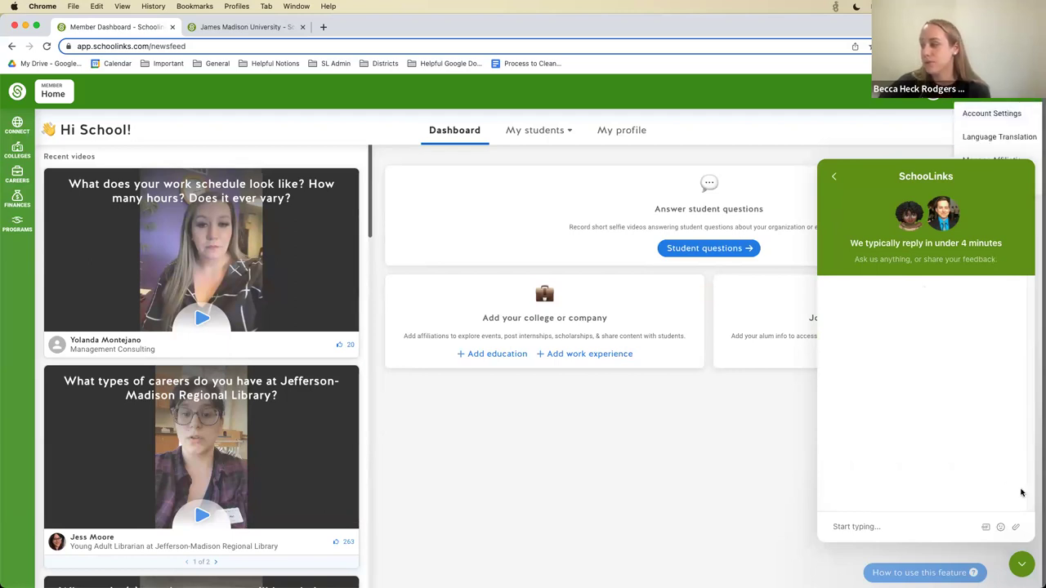
{"action": "left_click", "coordinate": [1021, 564]}
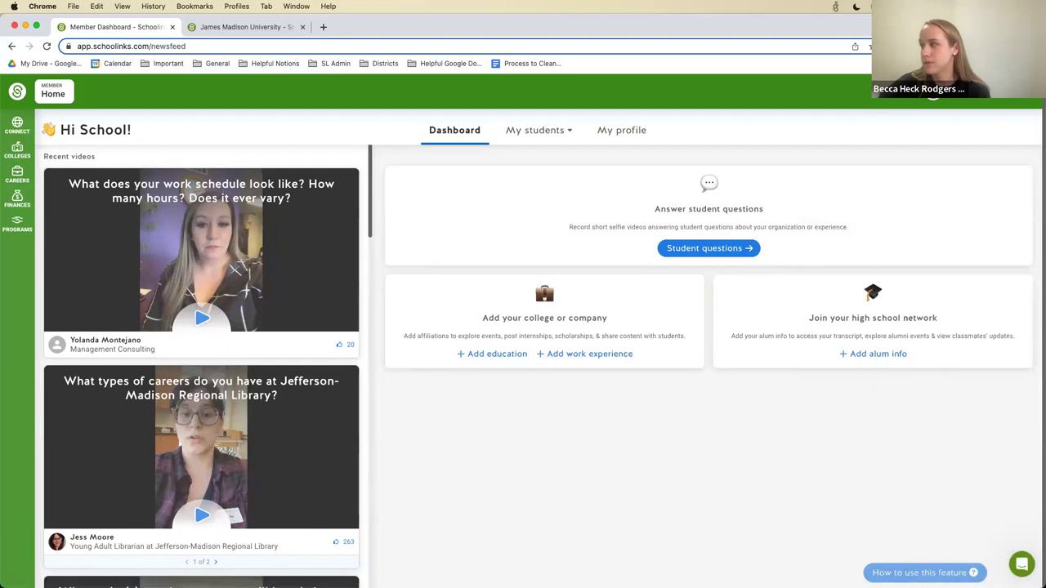
{"action": "left_click", "coordinate": [932, 97]}
{"action": "left_click", "coordinate": [980, 183]}
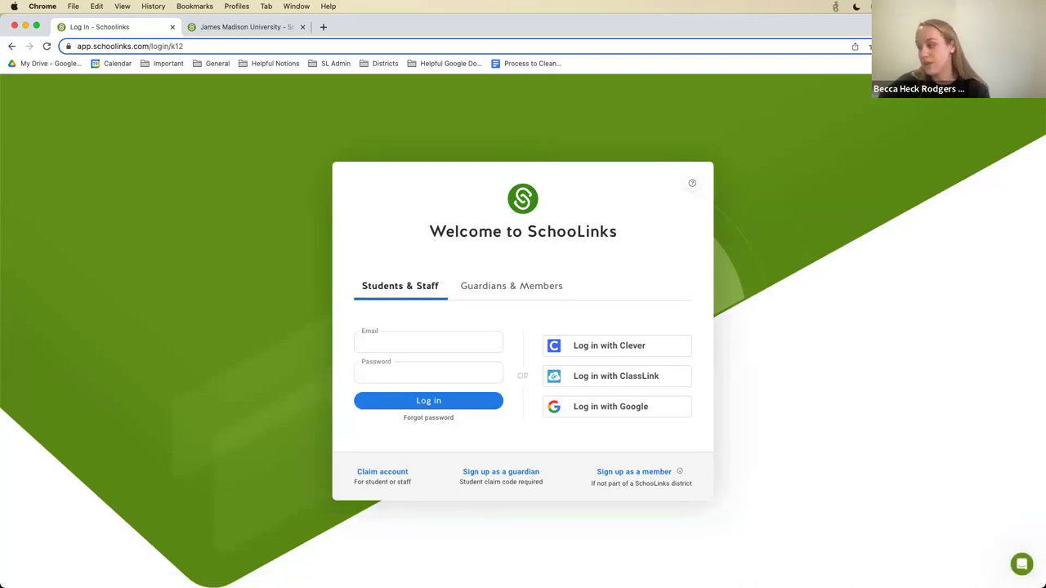
Step: View the support chat's message window from the SchooLinks login page, then close the chat
{"action": "left_click", "coordinate": [1020, 564]}
{"action": "left_click", "coordinate": [926, 521]}
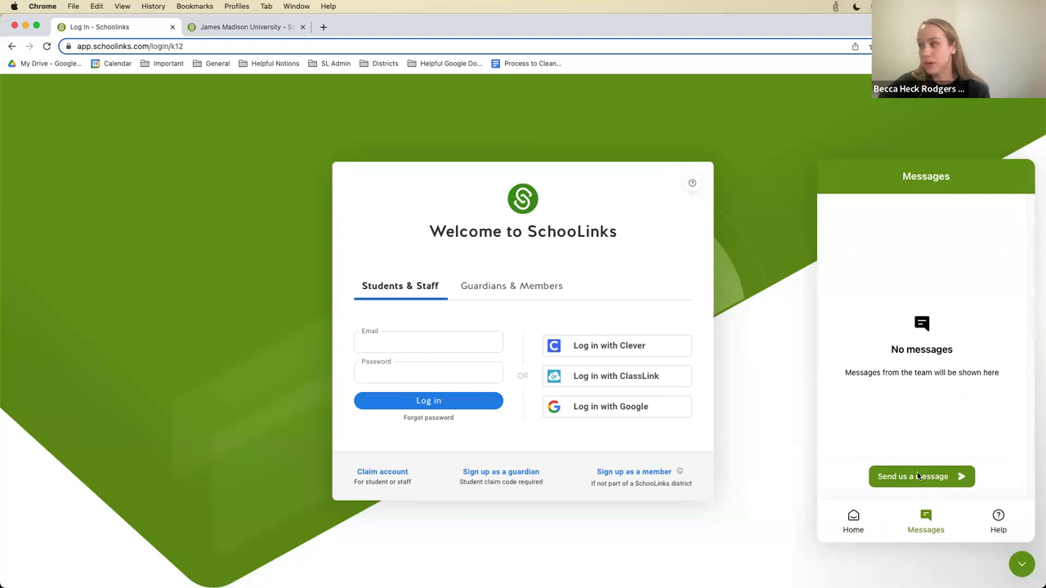
{"action": "left_click", "coordinate": [917, 478]}
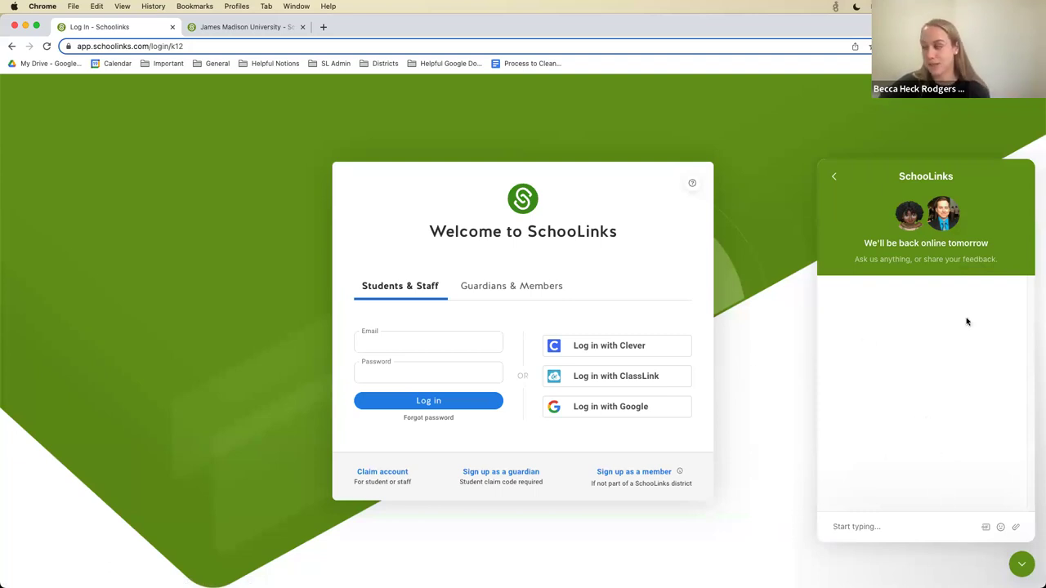
{"action": "left_click", "coordinate": [1021, 564]}
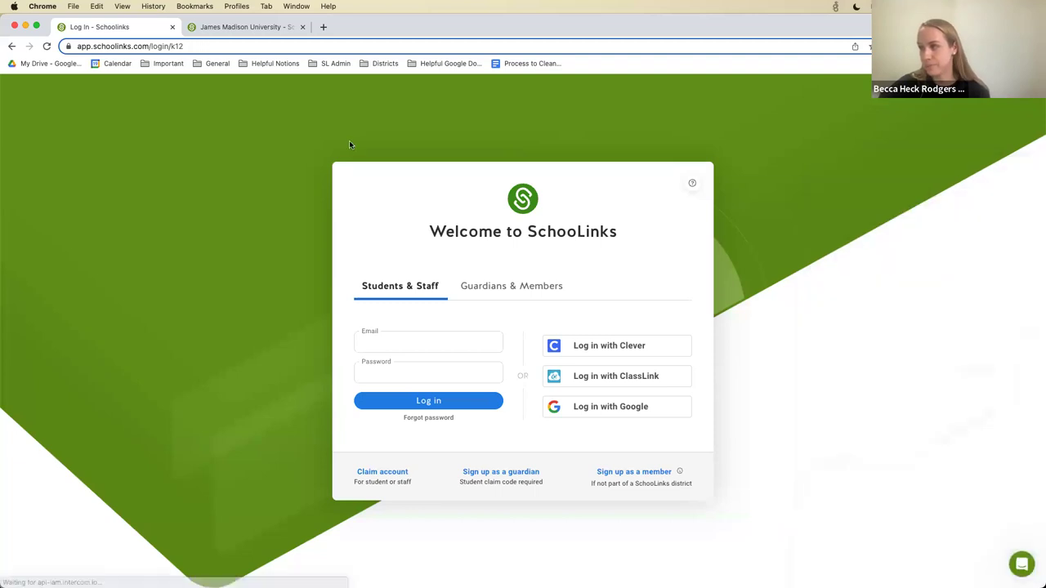
Step: Close the login page and open the SchooLinks Help Center from the member dashboard
{"action": "left_click", "coordinate": [172, 27]}
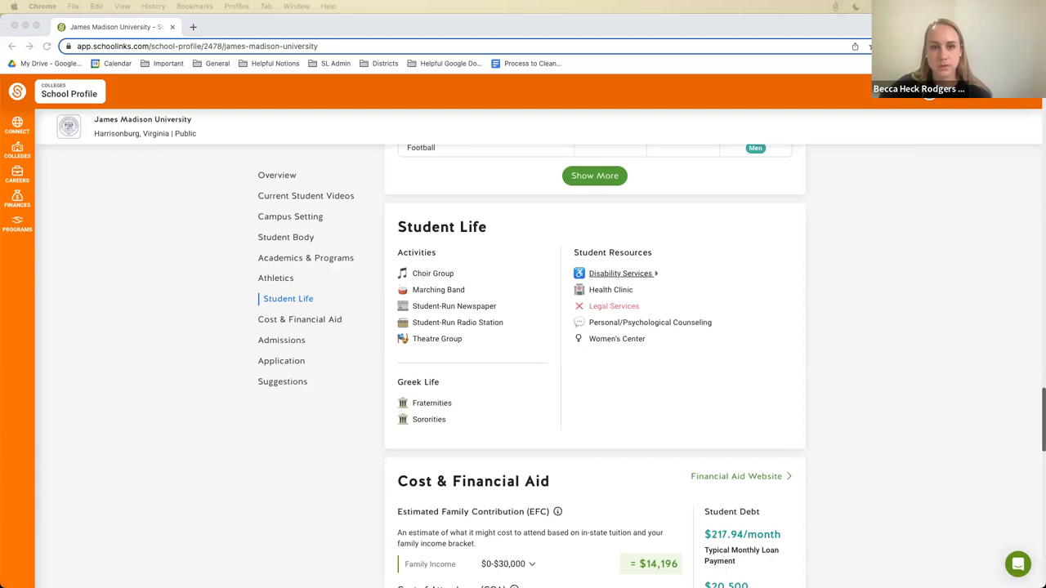
{"action": "scroll", "coordinate": [636, 159], "scroll_direction": "up", "scroll_amount": 1}
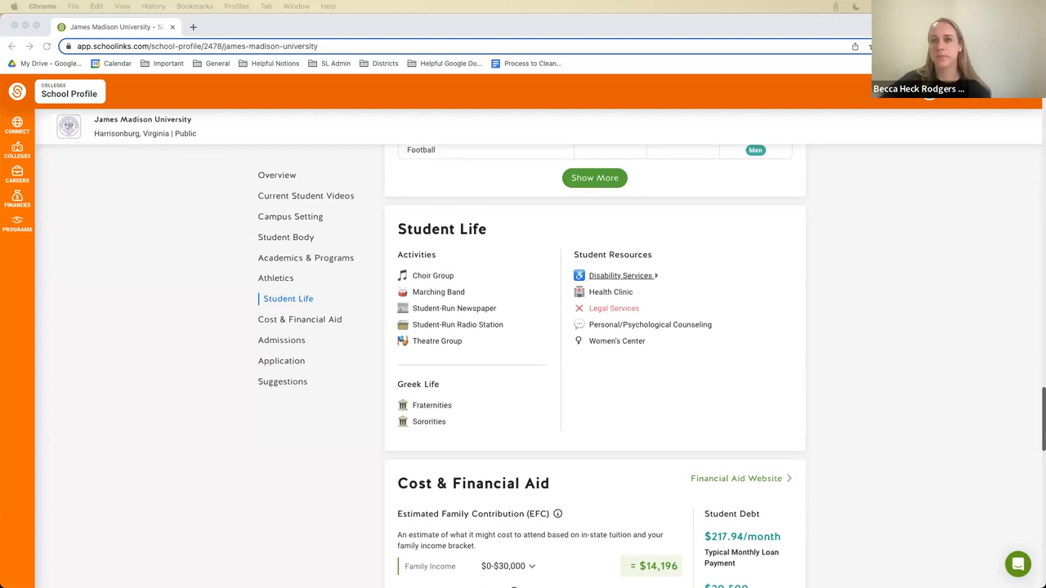
{"action": "left_click", "coordinate": [257, 12]}
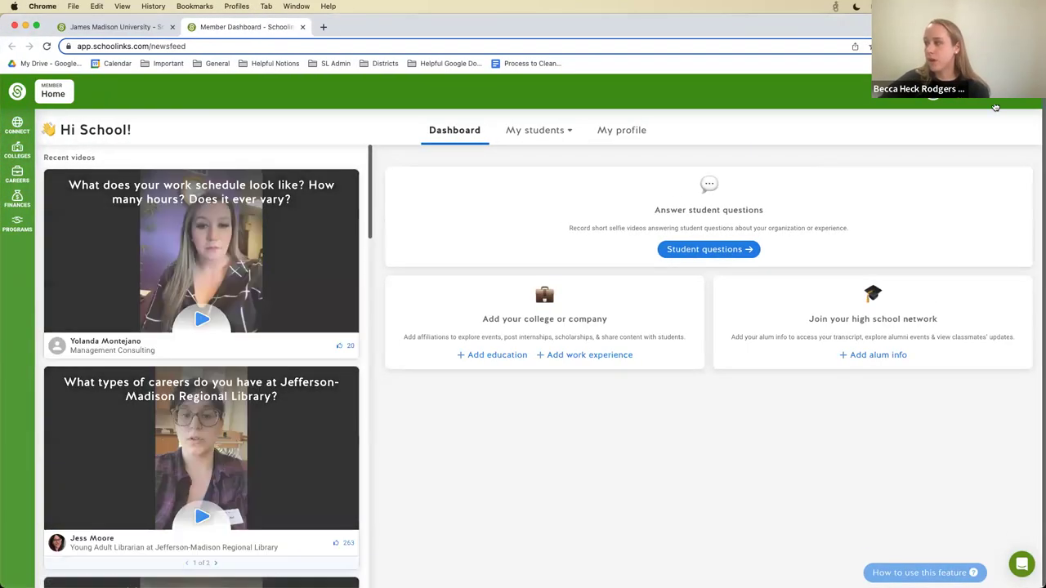
{"action": "left_click", "coordinate": [995, 107]}
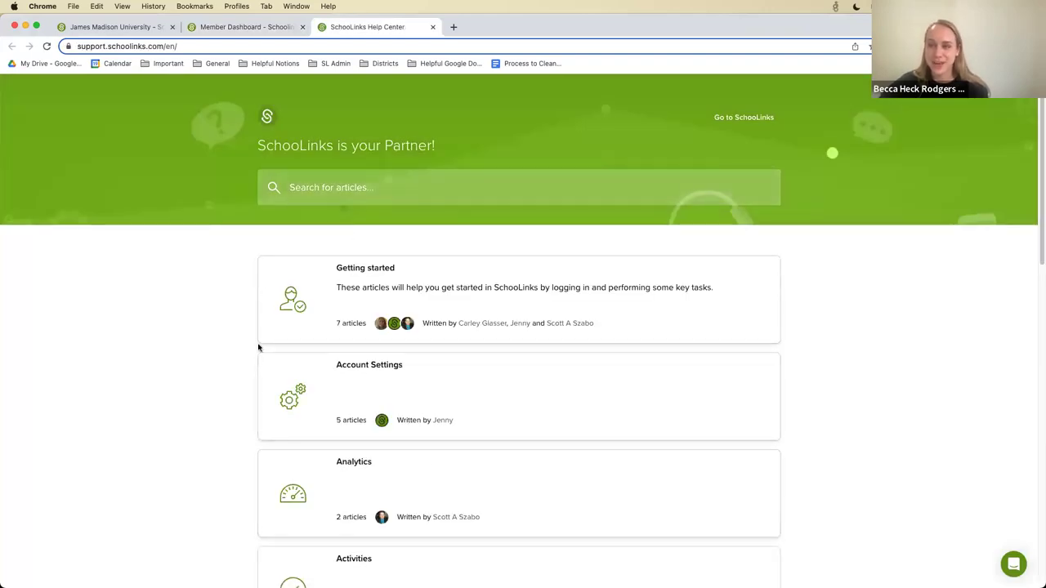
Step: Browse the Help Center's article collections and open the Getting started collection
{"action": "scroll", "coordinate": [278, 444], "scroll_direction": "down", "scroll_amount": 3}
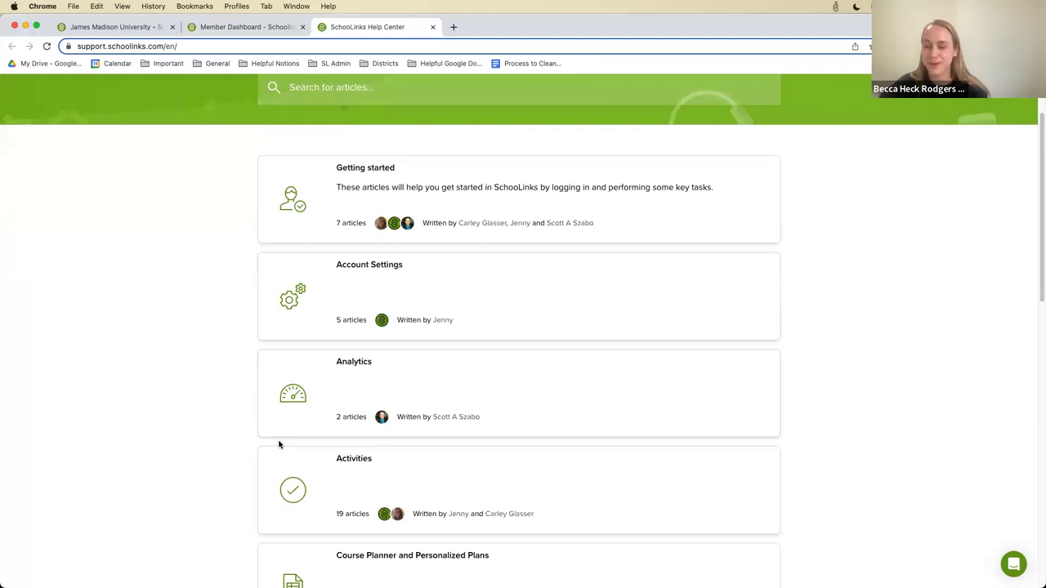
{"action": "scroll", "coordinate": [281, 417], "scroll_direction": "up", "scroll_amount": 3}
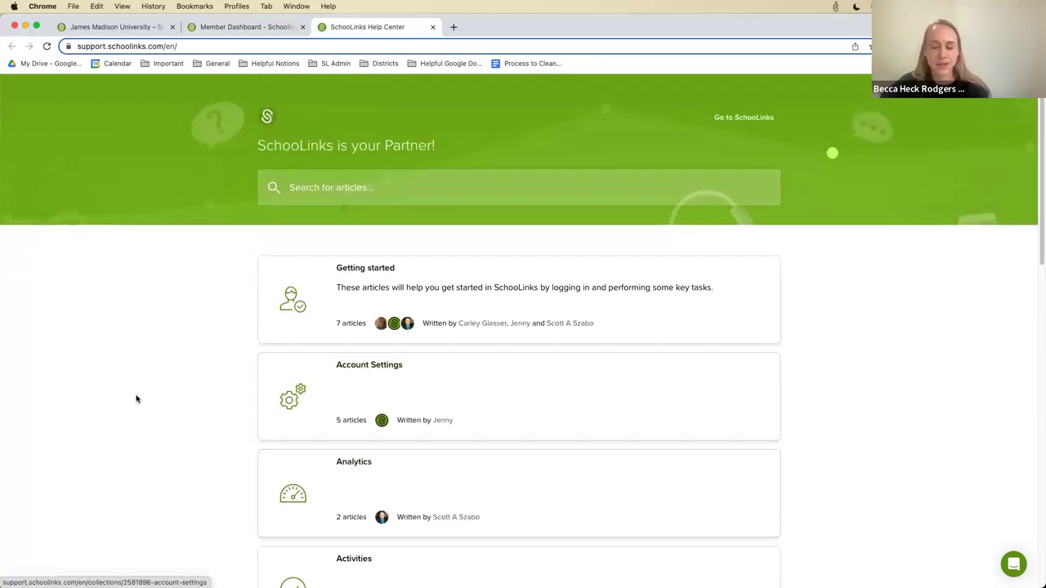
{"action": "scroll", "coordinate": [553, 329], "scroll_direction": "down", "scroll_amount": 9}
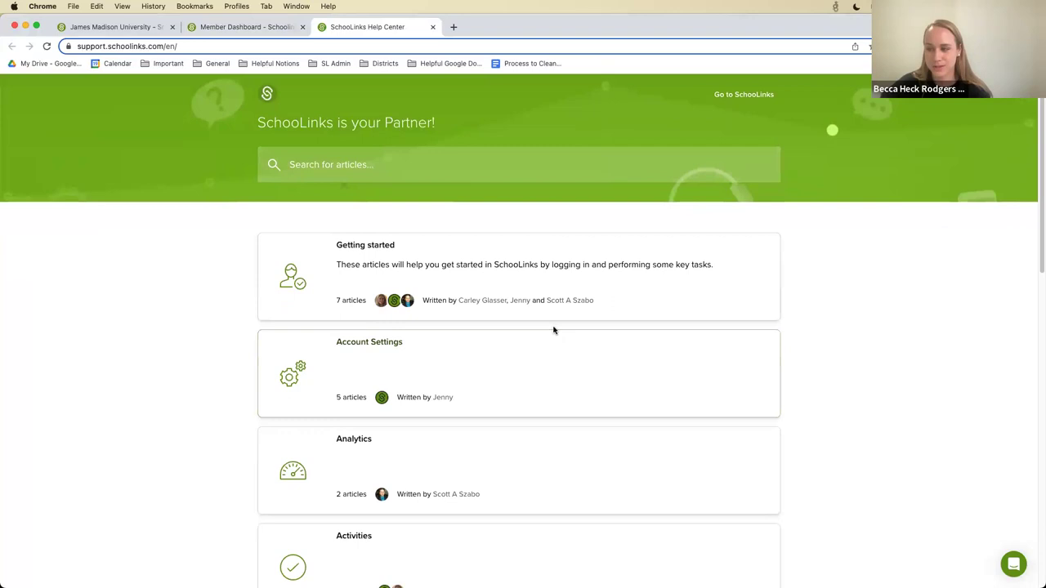
{"action": "scroll", "coordinate": [554, 330], "scroll_direction": "down", "scroll_amount": 8}
{"action": "scroll", "coordinate": [387, 351], "scroll_direction": "up", "scroll_amount": 15}
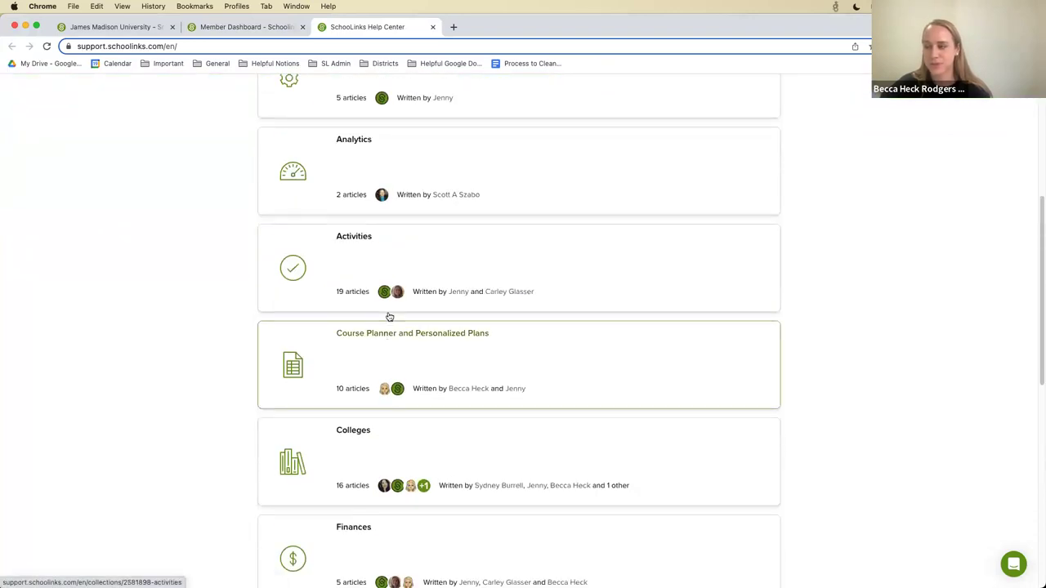
{"action": "scroll", "coordinate": [394, 249], "scroll_direction": "up", "scroll_amount": 2}
{"action": "left_click", "coordinate": [432, 285]}
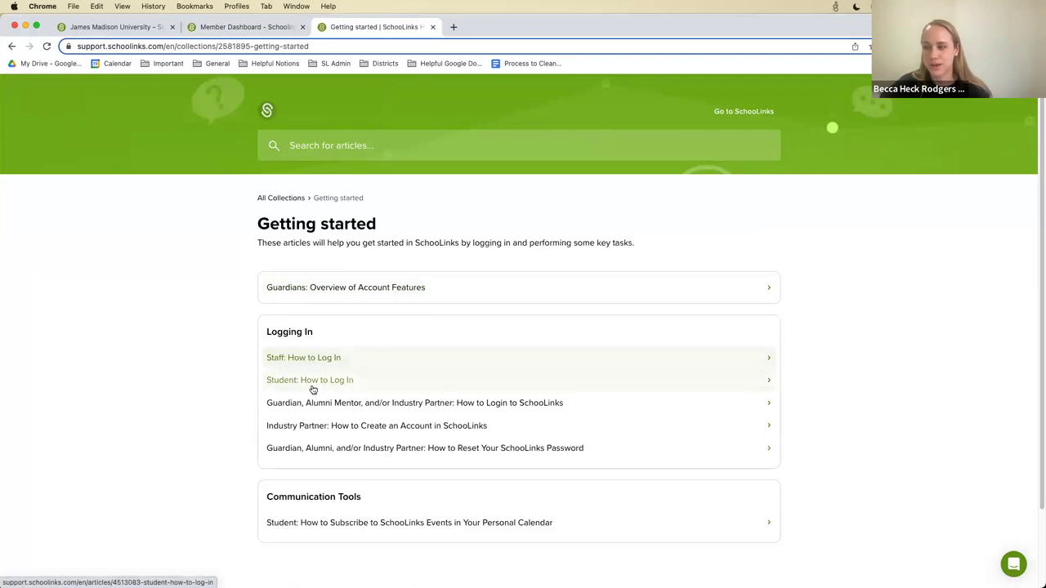
Step: Return to the member dashboard, then close the open dashboard, Help Center and James Madison University pages
{"action": "left_click", "coordinate": [208, 26]}
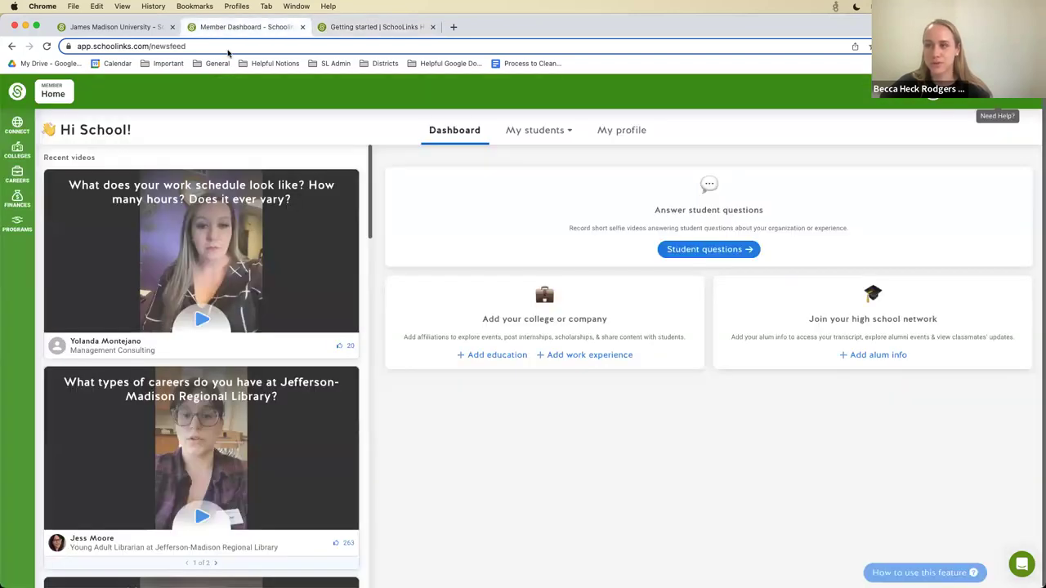
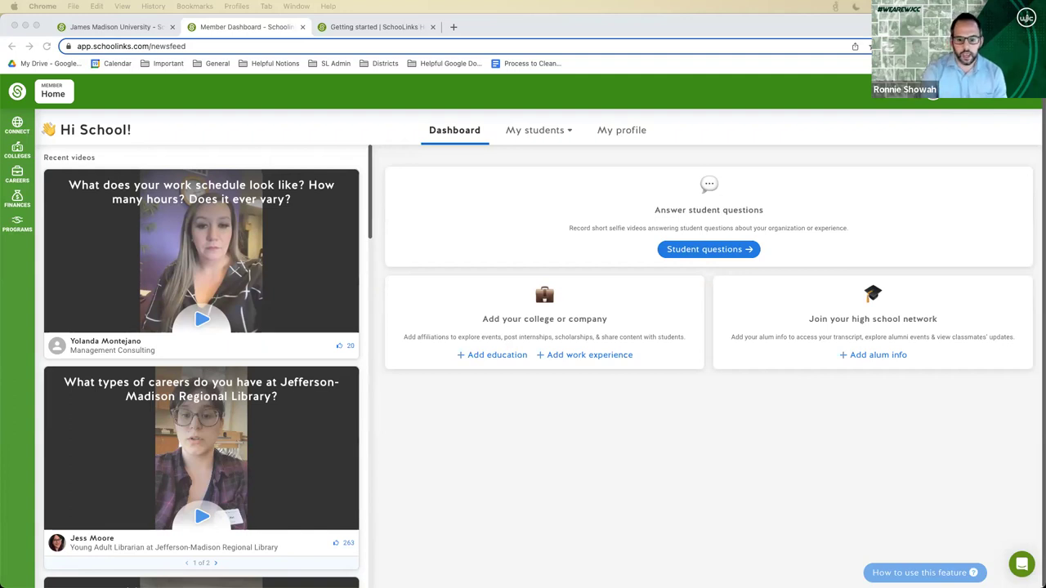
{"action": "left_click", "coordinate": [317, 29]}
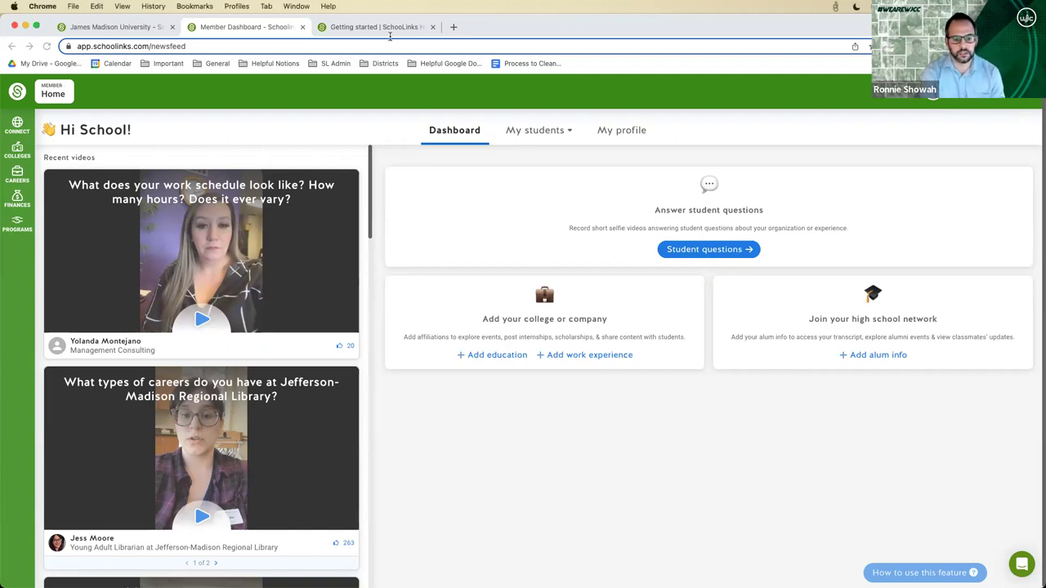
{"action": "left_click", "coordinate": [302, 27]}
{"action": "left_click", "coordinate": [433, 27]}
{"action": "left_click", "coordinate": [170, 27]}
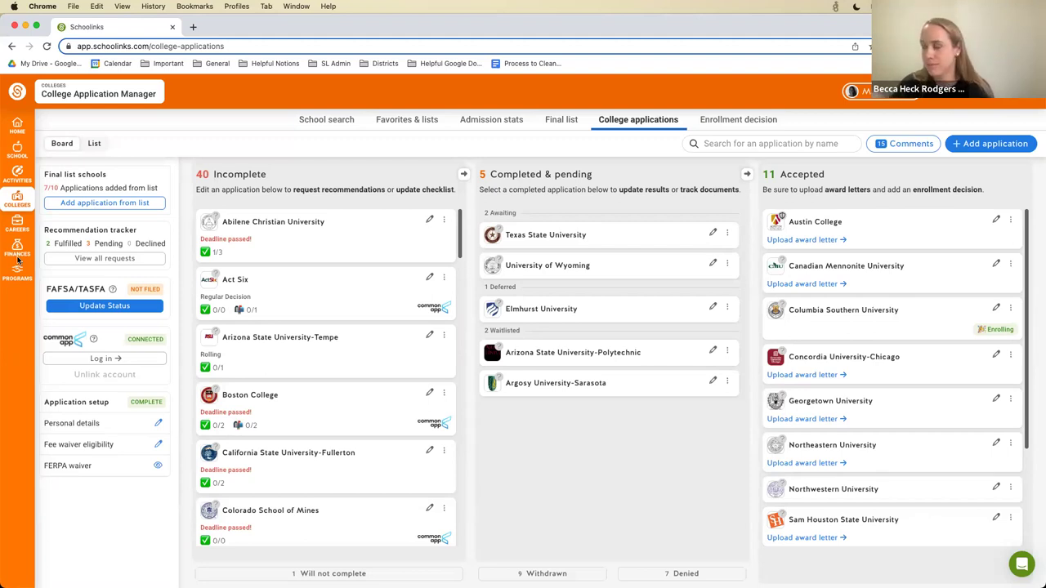
Step: Examine the incomplete college applications on the student's College Application Manager board
{"action": "left_click", "coordinate": [1026, 103]}
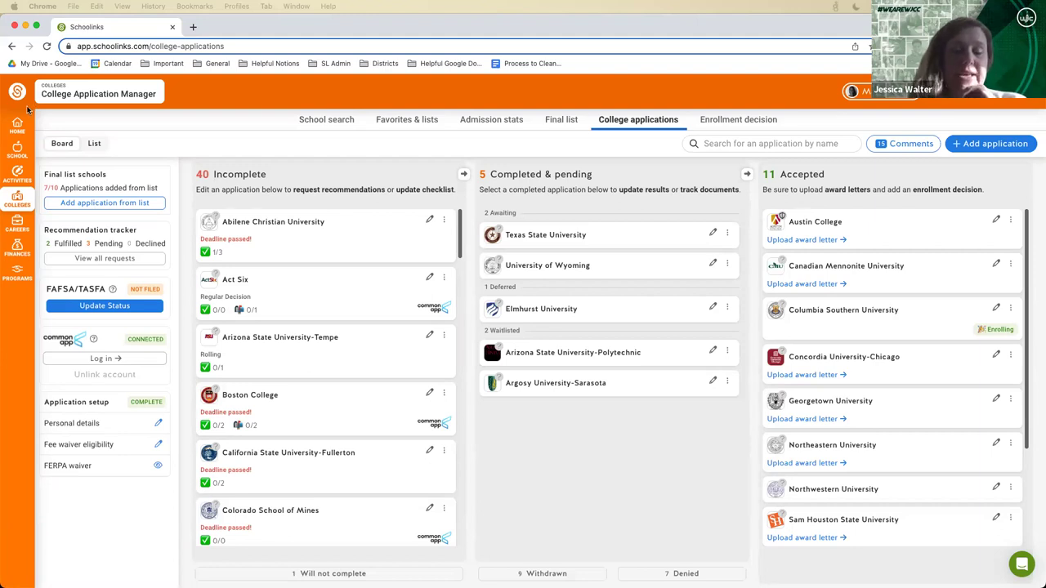
{"action": "left_click", "coordinate": [248, 295]}
{"action": "scroll", "coordinate": [338, 360], "scroll_direction": "down", "scroll_amount": 1}
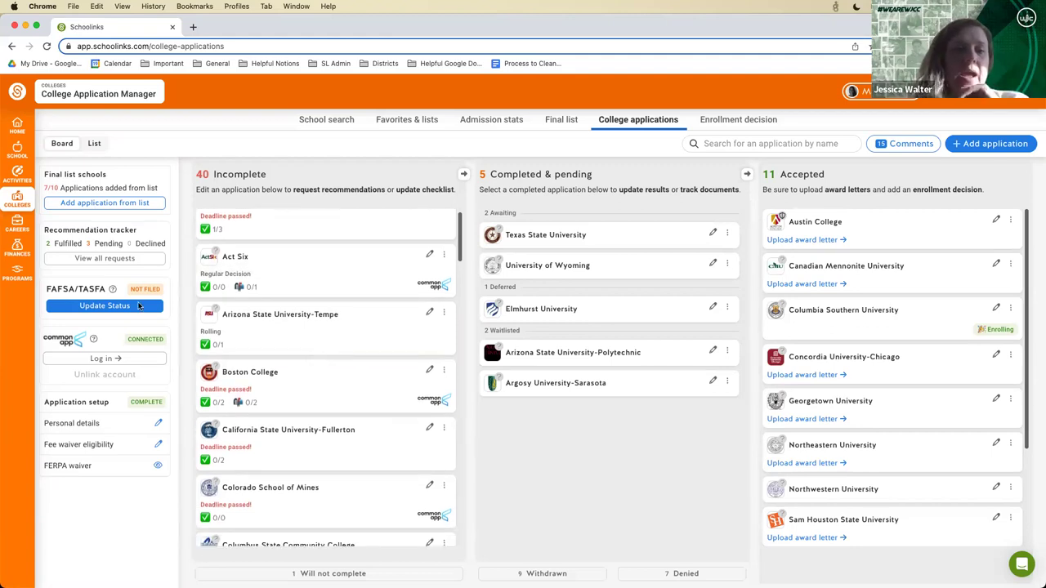
{"action": "scroll", "coordinate": [285, 382], "scroll_direction": "down", "scroll_amount": 5}
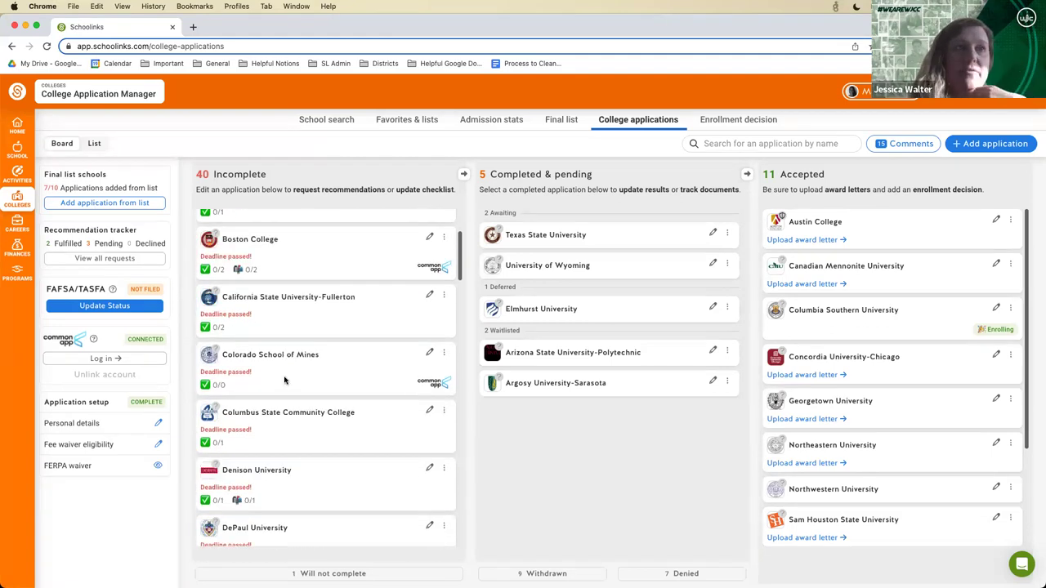
{"action": "scroll", "coordinate": [338, 355], "scroll_direction": "down", "scroll_amount": 15}
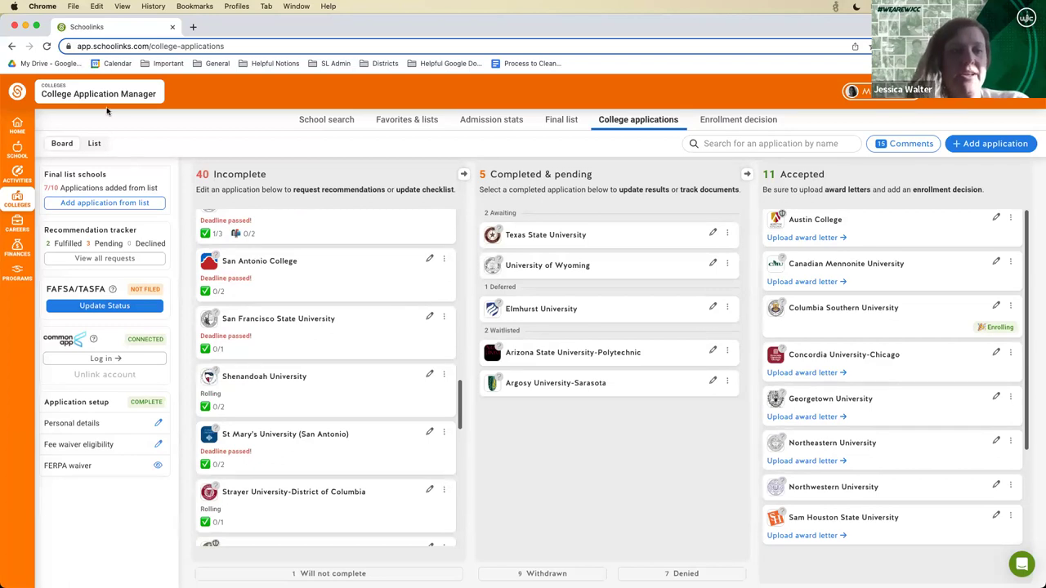
{"action": "scroll", "coordinate": [330, 255], "scroll_direction": "up", "scroll_amount": 15}
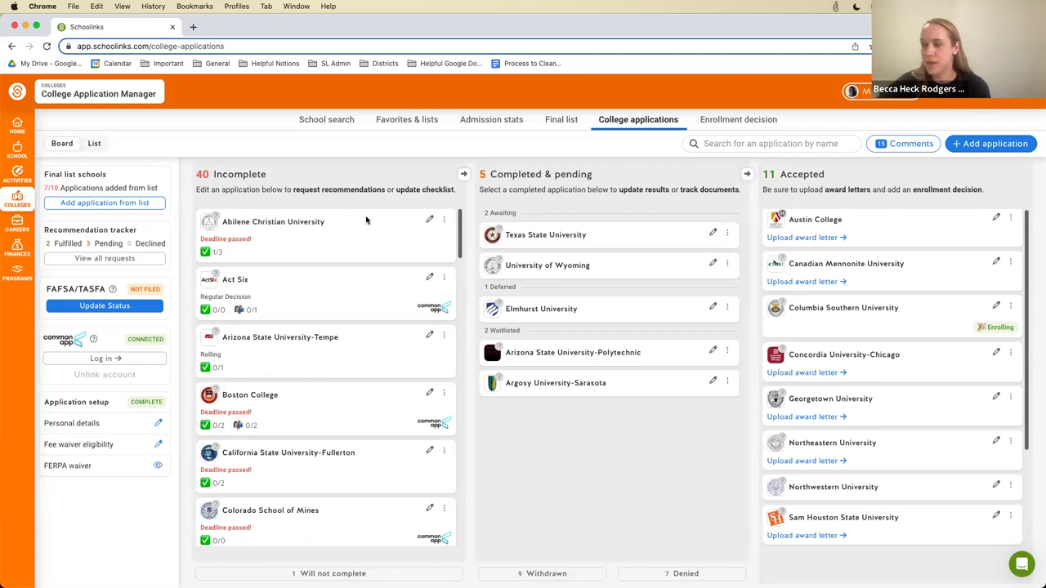
Step: Add a new application for Virginia Tech with the status In progress
{"action": "left_click", "coordinate": [1005, 151]}
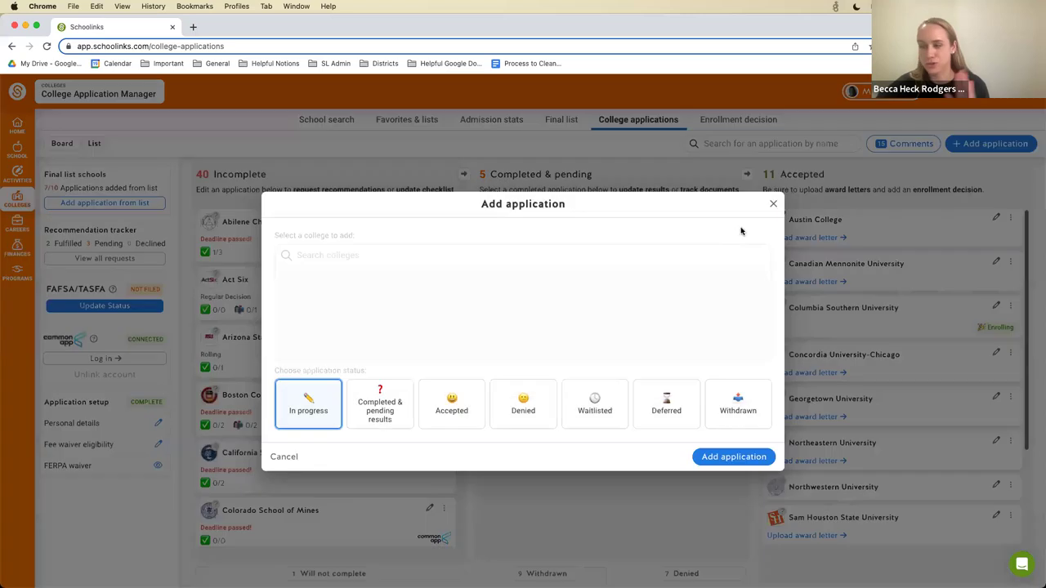
{"action": "left_click", "coordinate": [402, 236]}
{"action": "type", "text": "v"}
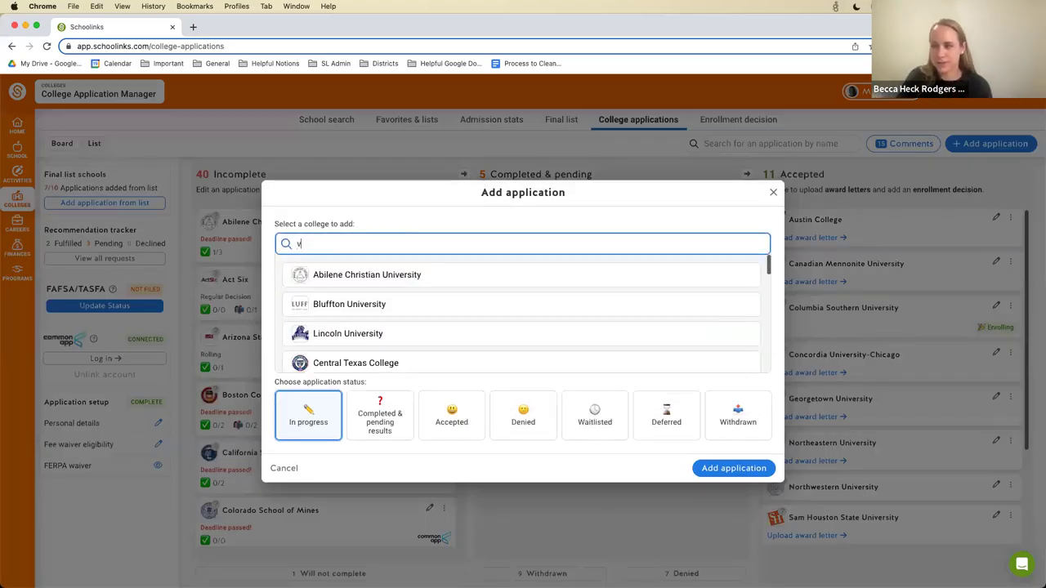
{"action": "type", "text": "irginia tech"}
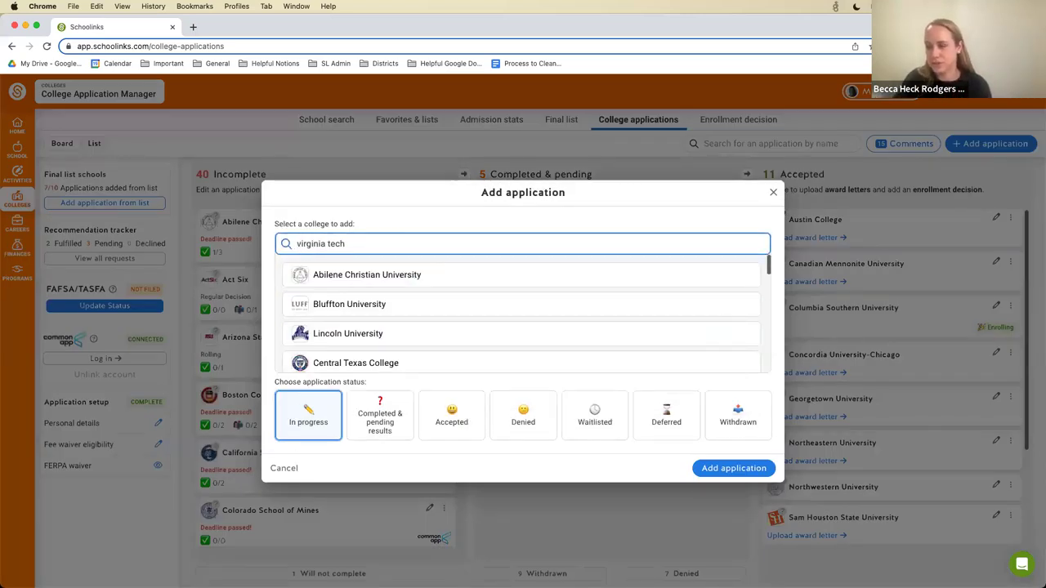
{"action": "left_click", "coordinate": [335, 282]}
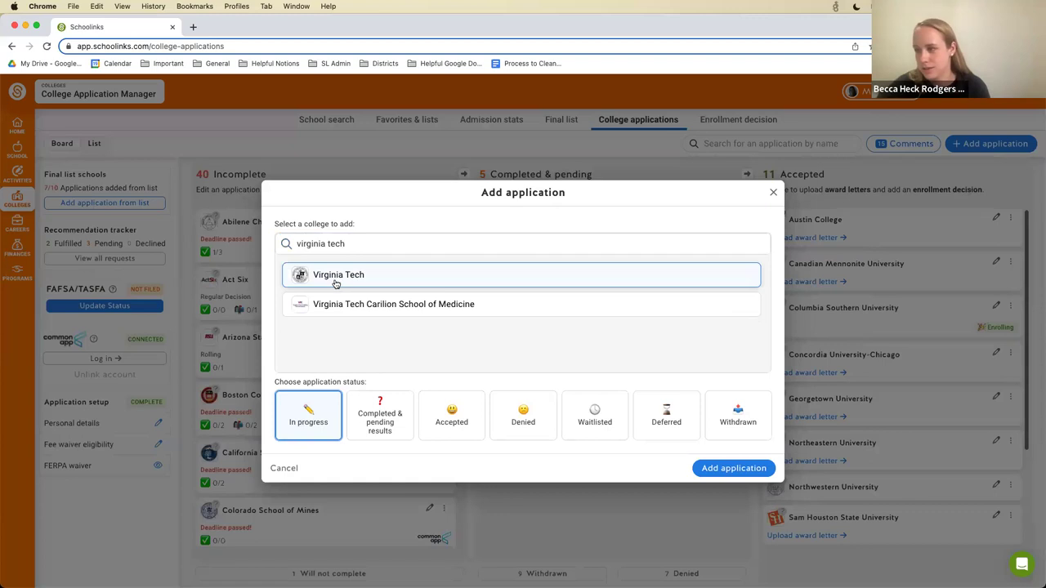
{"action": "left_click", "coordinate": [751, 469]}
{"action": "left_click", "coordinate": [617, 317]}
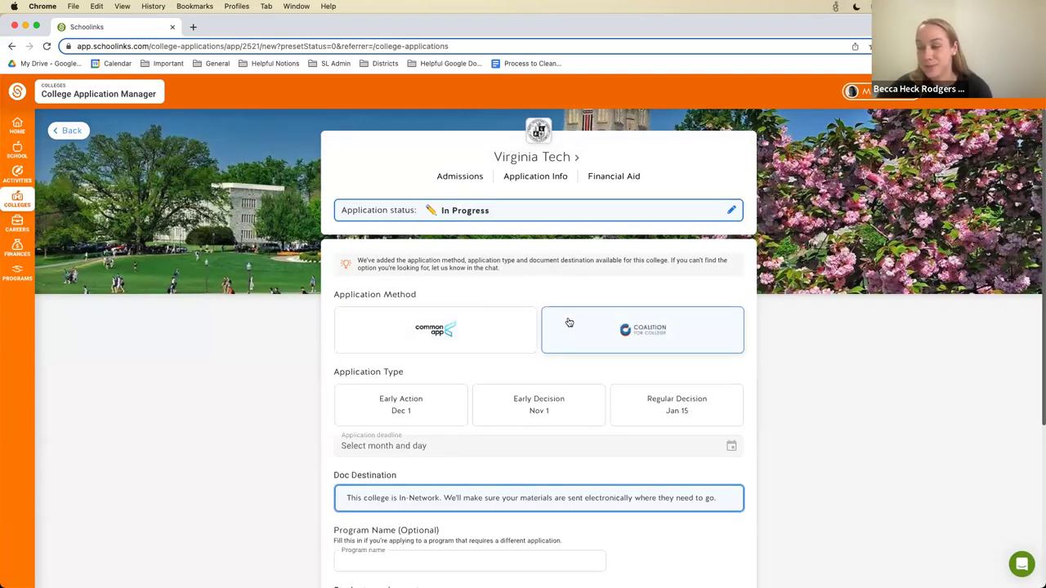
Step: Set the Virginia Tech application's method to Coalition and its type to Regular Decision (Jan 15), and save the application details
{"action": "left_click", "coordinate": [493, 324]}
{"action": "left_click", "coordinate": [605, 334]}
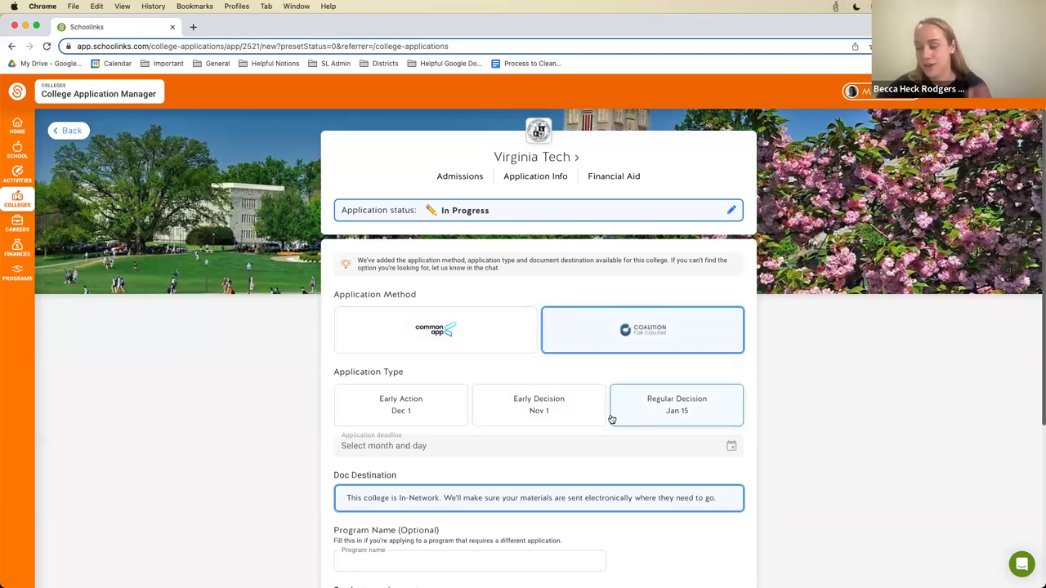
{"action": "left_click", "coordinate": [636, 420]}
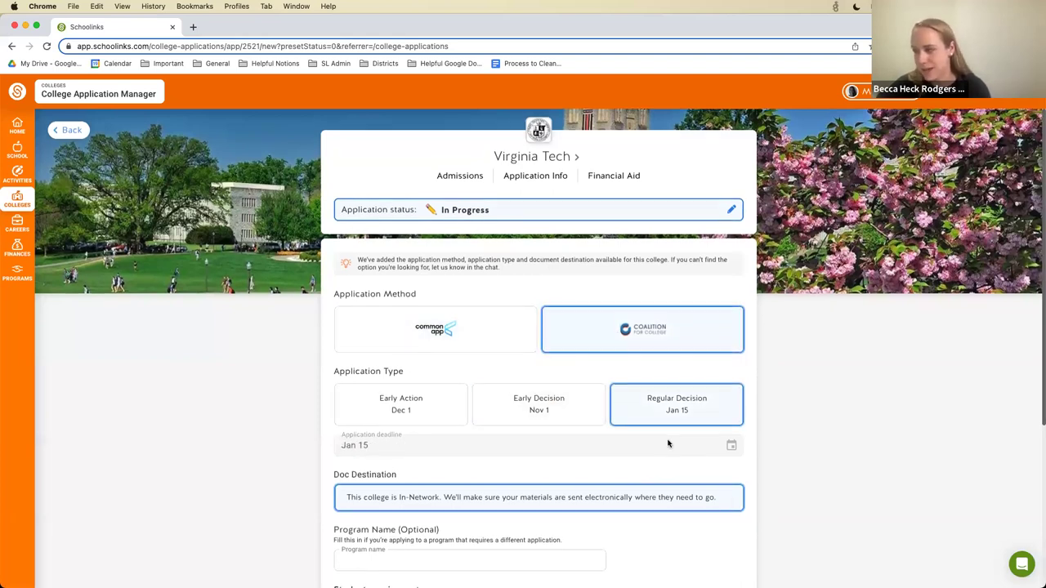
{"action": "scroll", "coordinate": [667, 442], "scroll_direction": "down", "scroll_amount": 5}
{"action": "left_click", "coordinate": [689, 513]}
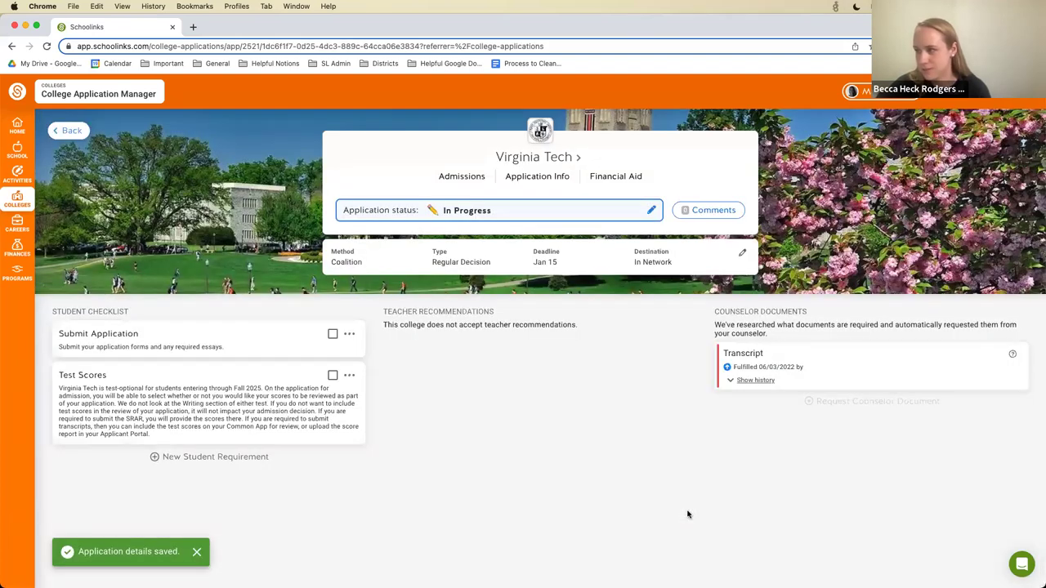
Step: Return to the College Application Manager board and use Add application to open the Harvard University application
{"action": "left_click", "coordinate": [478, 47]}
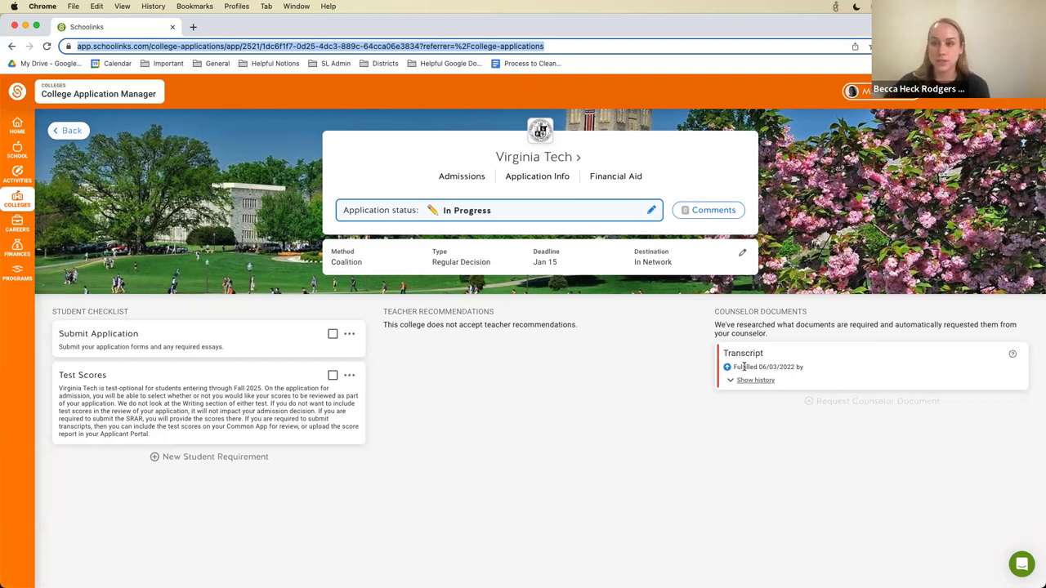
{"action": "left_click", "coordinate": [80, 135]}
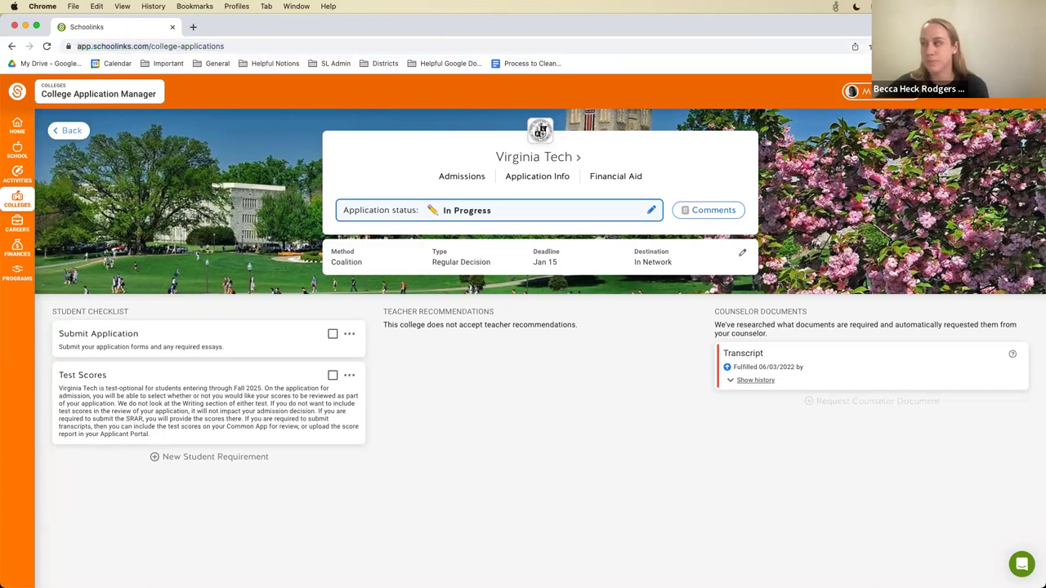
{"action": "left_click", "coordinate": [991, 143]}
{"action": "type", "text": "harv"}
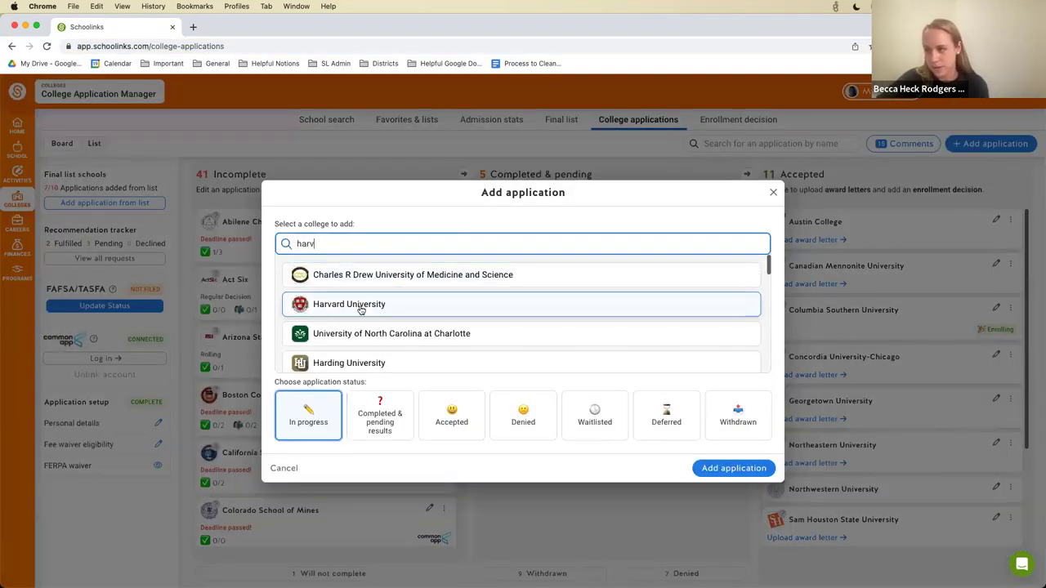
{"action": "left_click", "coordinate": [365, 276]}
{"action": "left_click", "coordinate": [749, 468]}
{"action": "left_click", "coordinate": [642, 370]}
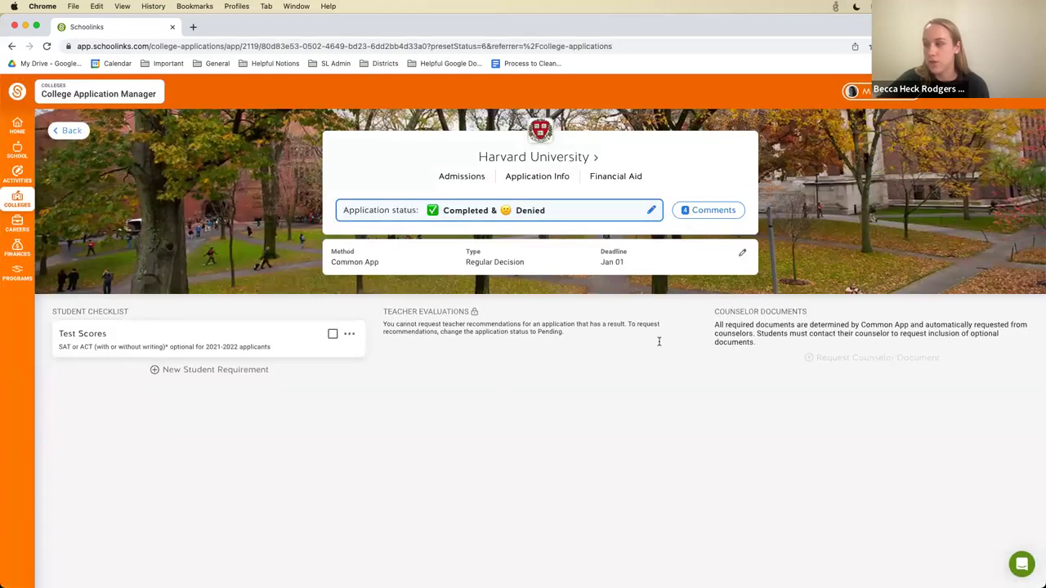
Step: Change the Harvard University application's status to In Progress and check the hint on requesting counselor documents
{"action": "left_click", "coordinate": [650, 211]}
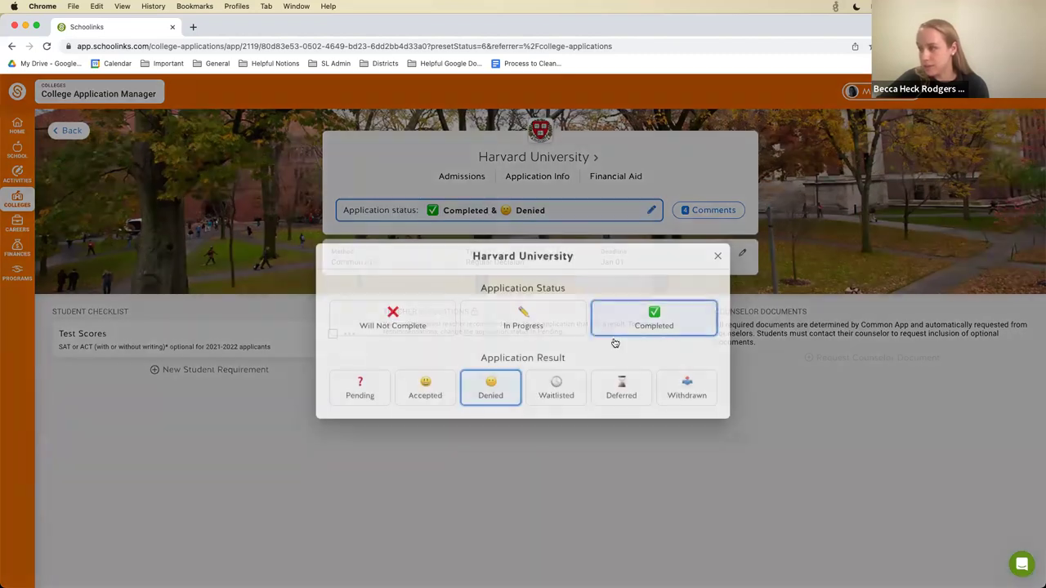
{"action": "left_click", "coordinate": [540, 321]}
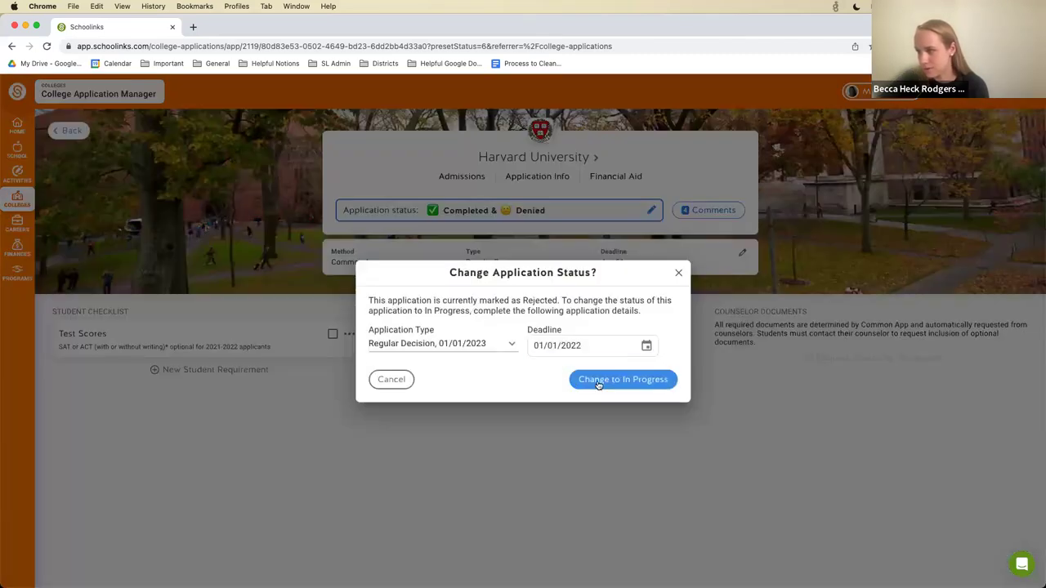
{"action": "left_click", "coordinate": [598, 381]}
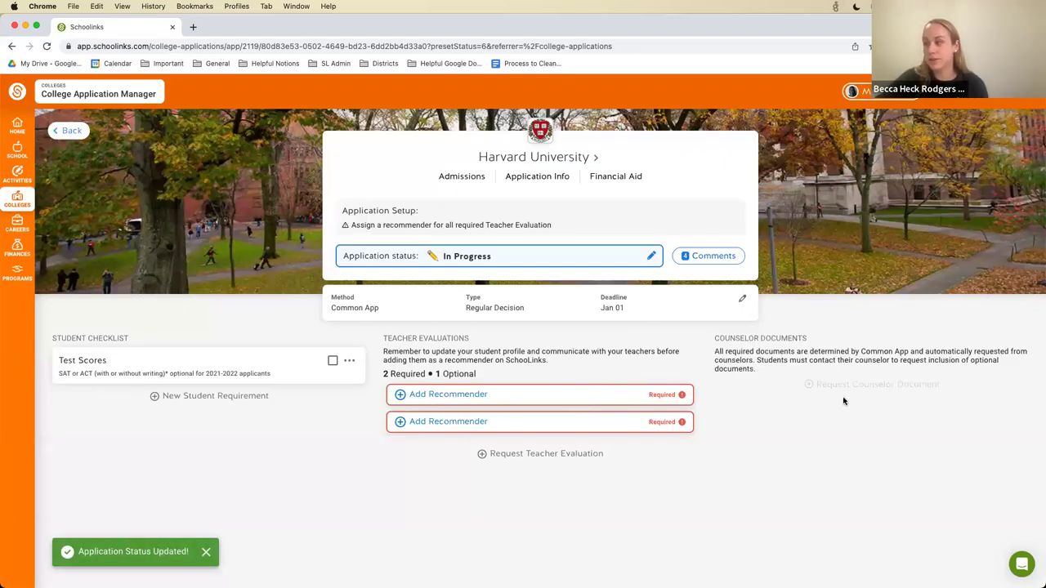
{"action": "left_click", "coordinate": [523, 46]}
{"action": "key", "text": "Return"}
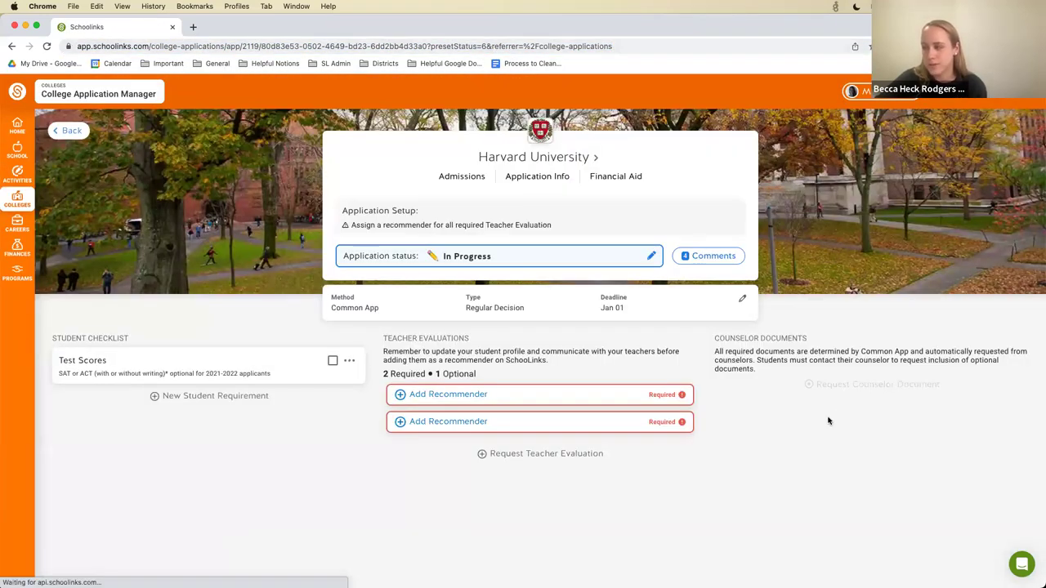
{"action": "mouse_move", "coordinate": [875, 387]}
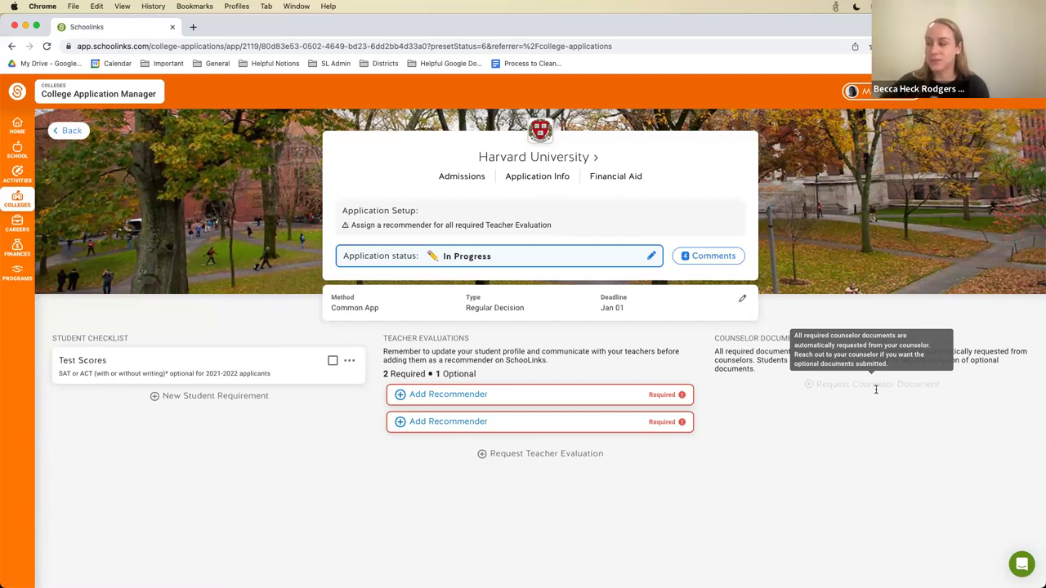
Step: Find Virginia Tech on the application board by searching for "virgi", and open the history of its counselor transcript request
{"action": "left_click", "coordinate": [67, 132]}
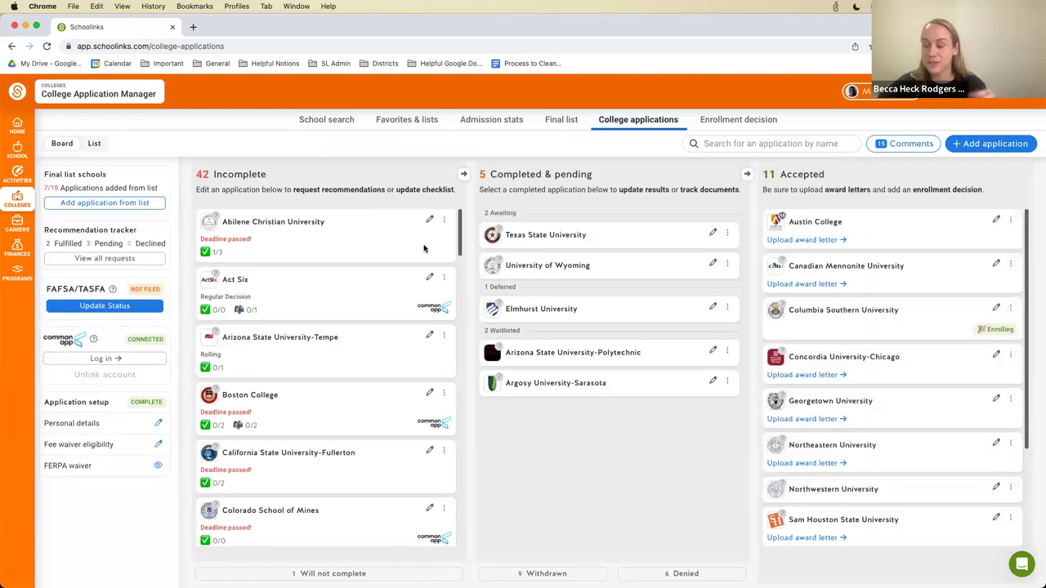
{"action": "scroll", "coordinate": [445, 286], "scroll_direction": "down", "scroll_amount": 3}
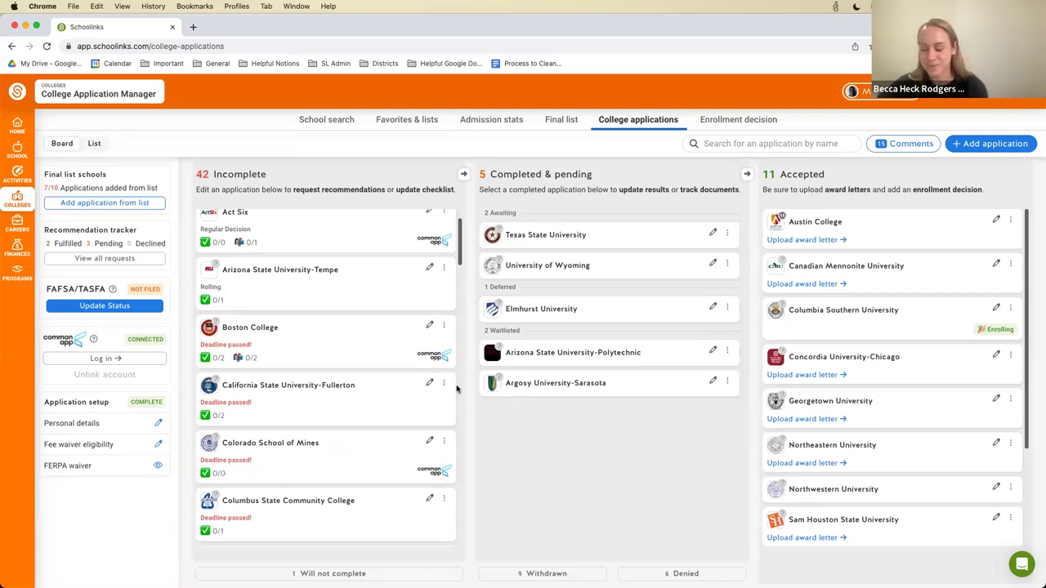
{"action": "scroll", "coordinate": [444, 386], "scroll_direction": "down", "scroll_amount": 1}
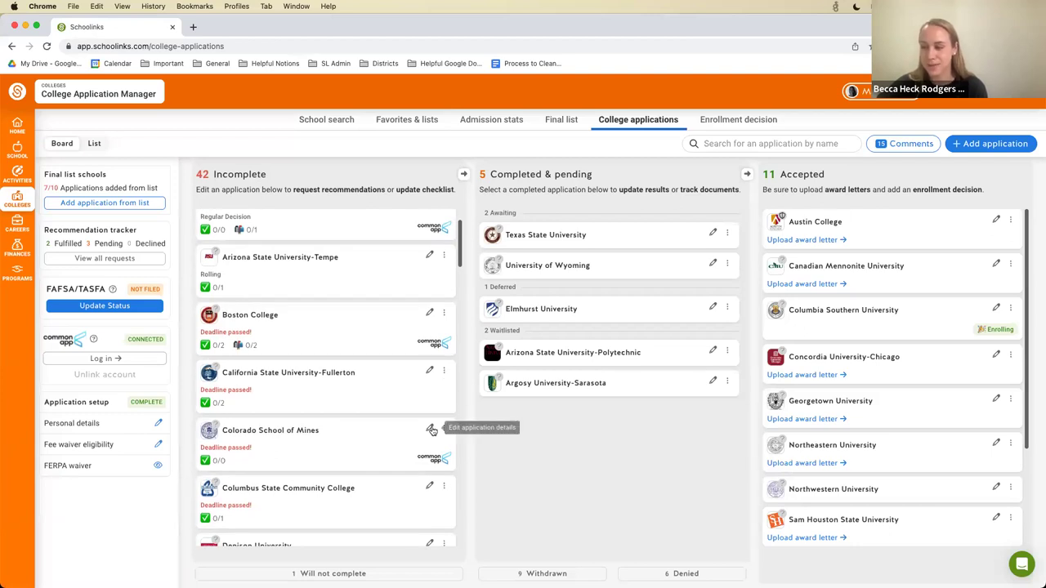
{"action": "scroll", "coordinate": [429, 431], "scroll_direction": "down", "scroll_amount": 2}
{"action": "scroll", "coordinate": [380, 402], "scroll_direction": "down", "scroll_amount": 5}
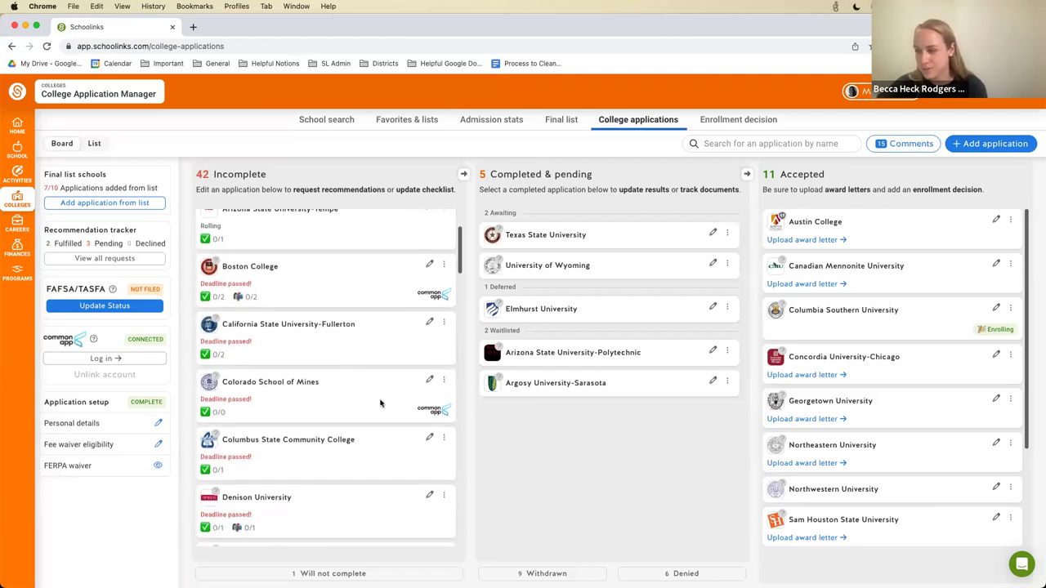
{"action": "scroll", "coordinate": [380, 402], "scroll_direction": "up", "scroll_amount": 10}
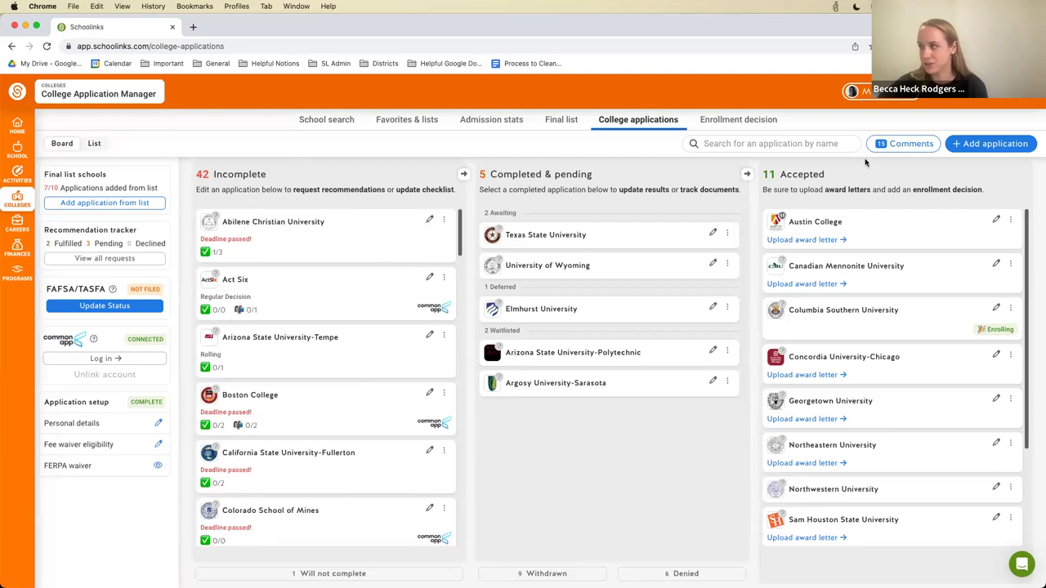
{"action": "left_click", "coordinate": [810, 144]}
{"action": "type", "text": "virgi"}
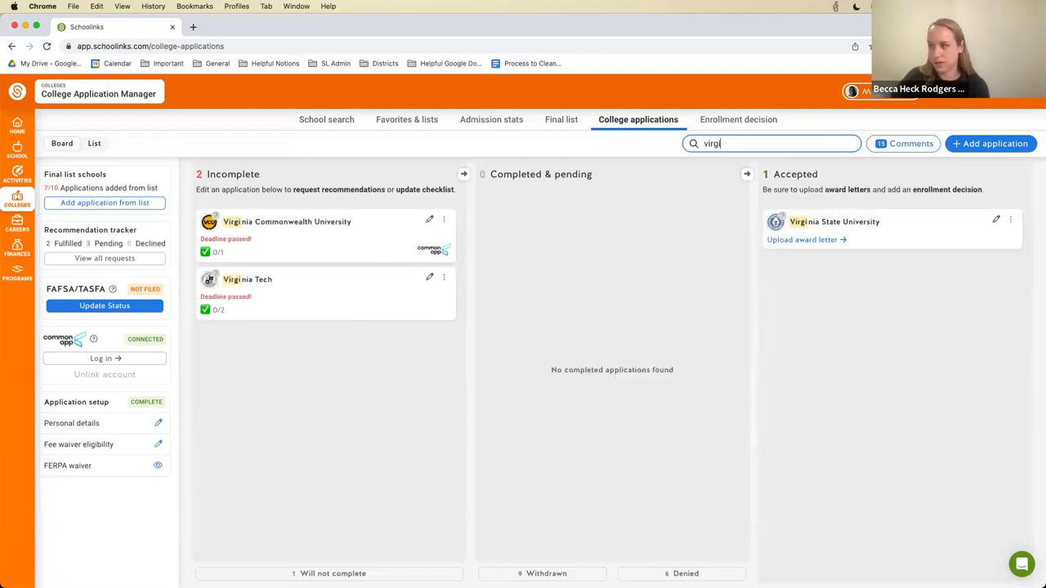
{"action": "left_click", "coordinate": [430, 277]}
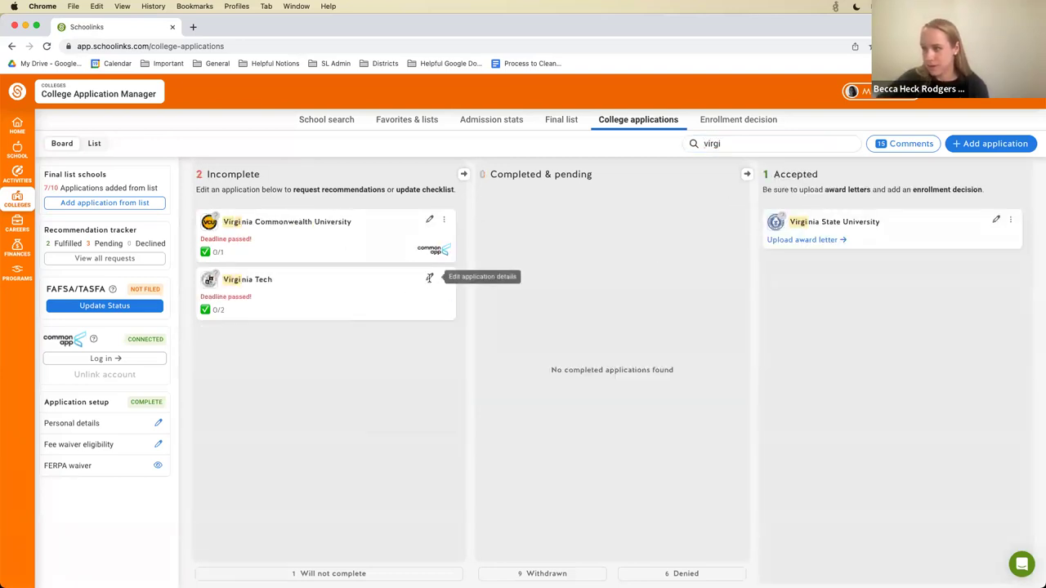
{"action": "left_click", "coordinate": [533, 332]}
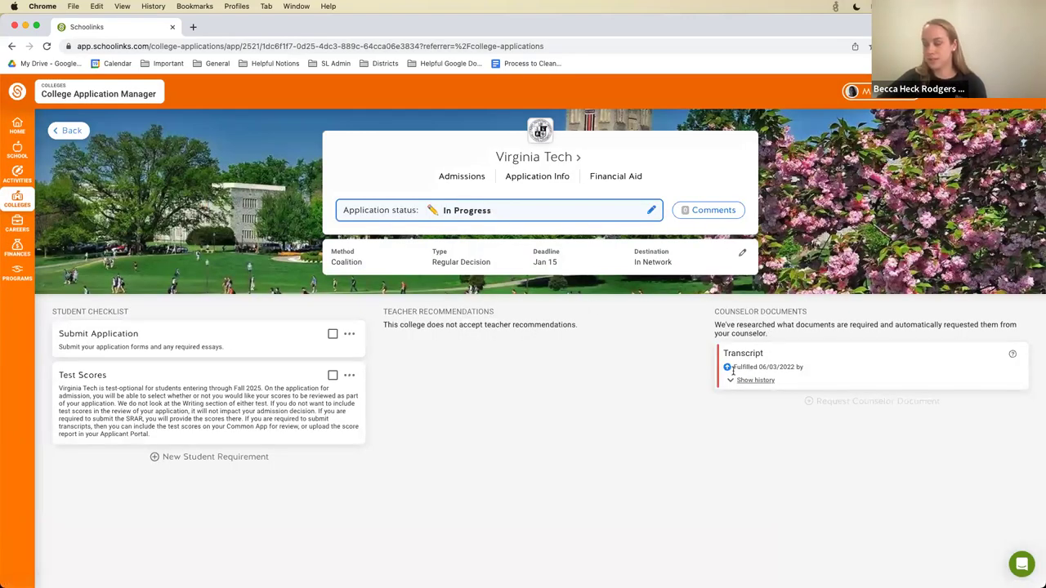
{"action": "left_click", "coordinate": [752, 381]}
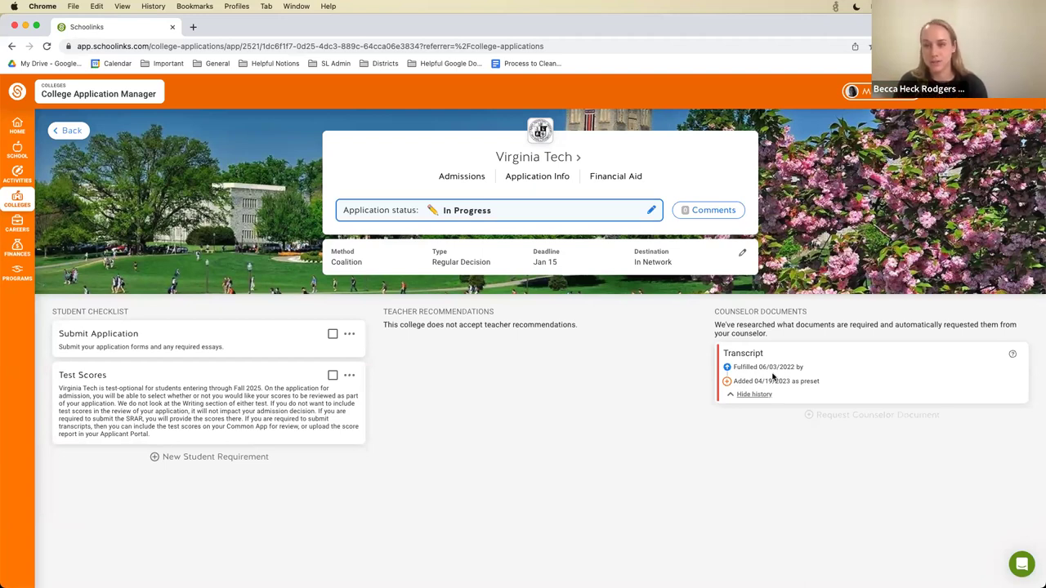
Step: Review how Transcript Requests handles sending an official transcript to a College Address, and return to the student dashboard without sending
{"action": "left_click", "coordinate": [20, 154]}
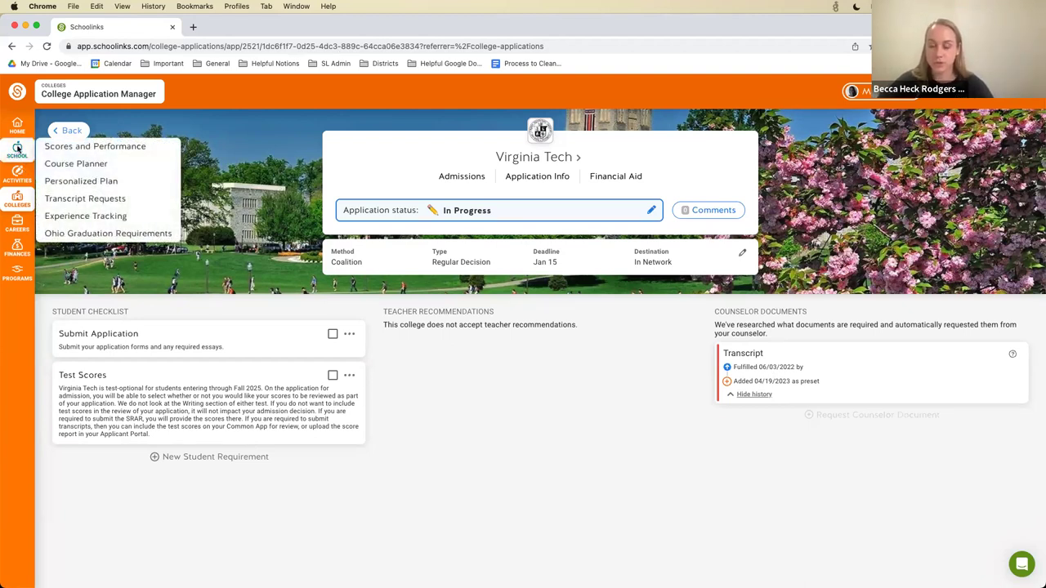
{"action": "left_click", "coordinate": [80, 202]}
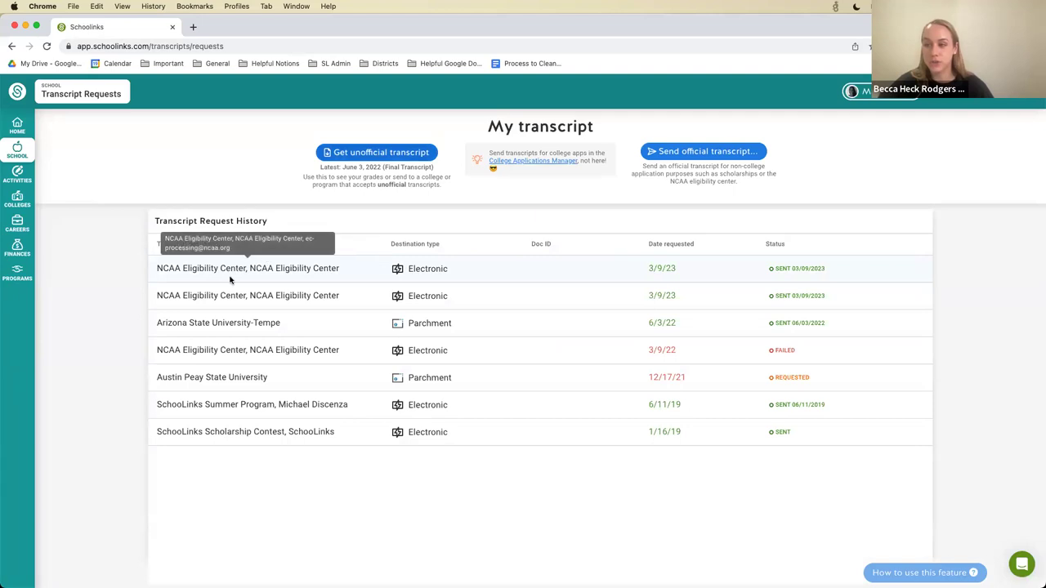
{"action": "left_click", "coordinate": [675, 154]}
{"action": "left_click", "coordinate": [455, 369]}
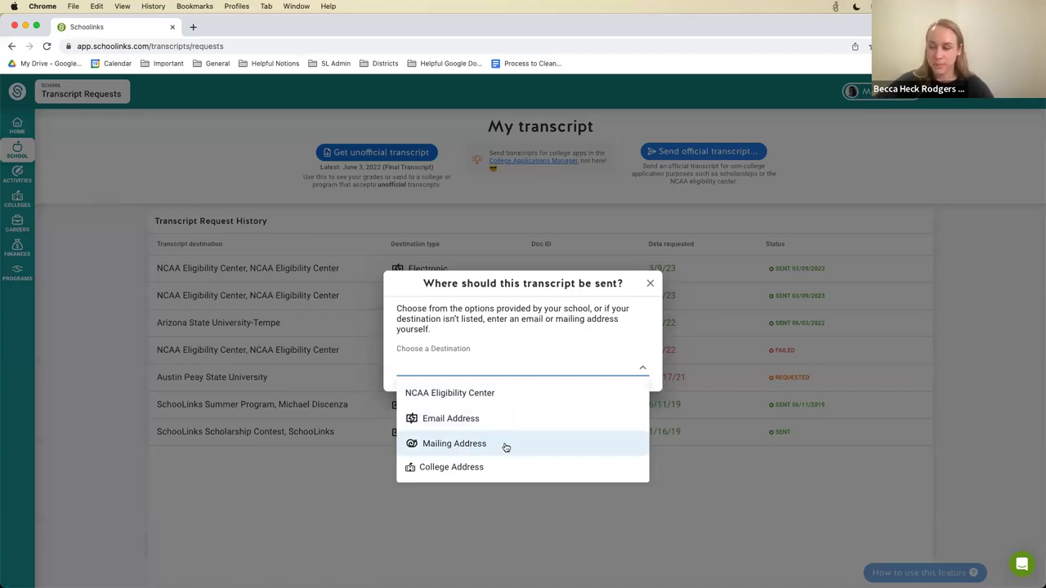
{"action": "left_click", "coordinate": [435, 473]}
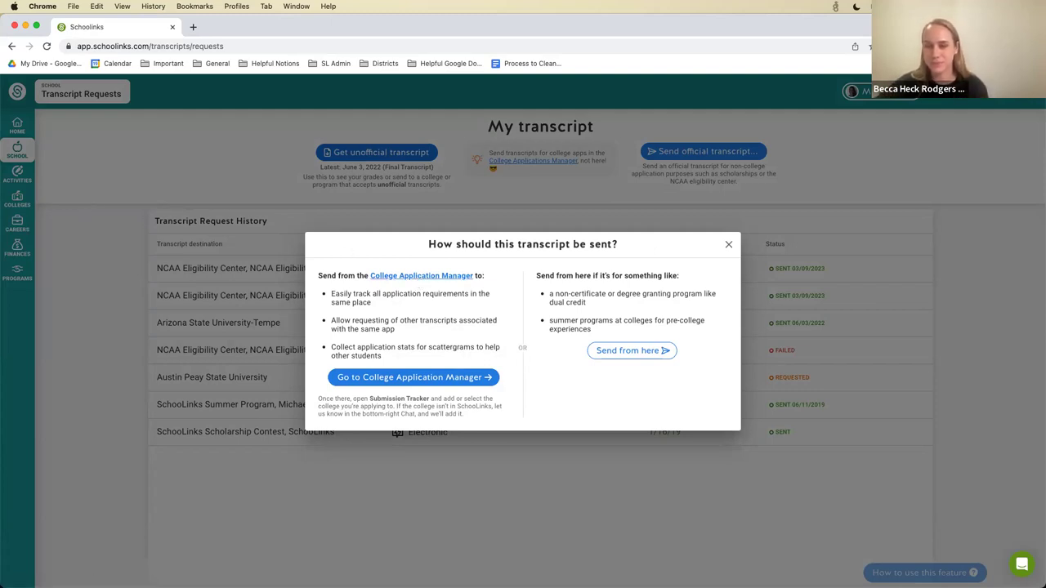
{"action": "left_click", "coordinate": [728, 247]}
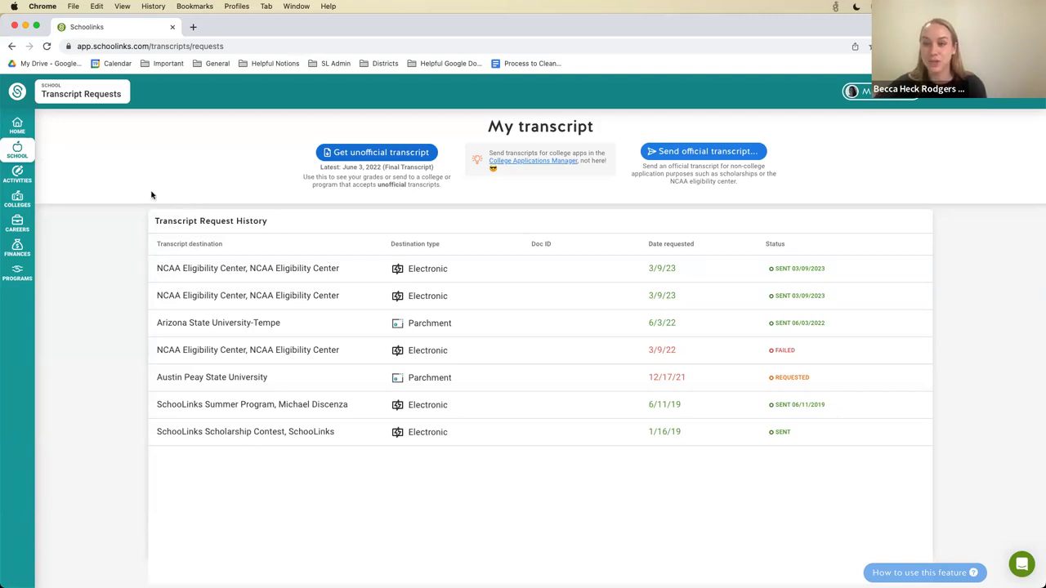
{"action": "left_click", "coordinate": [21, 99]}
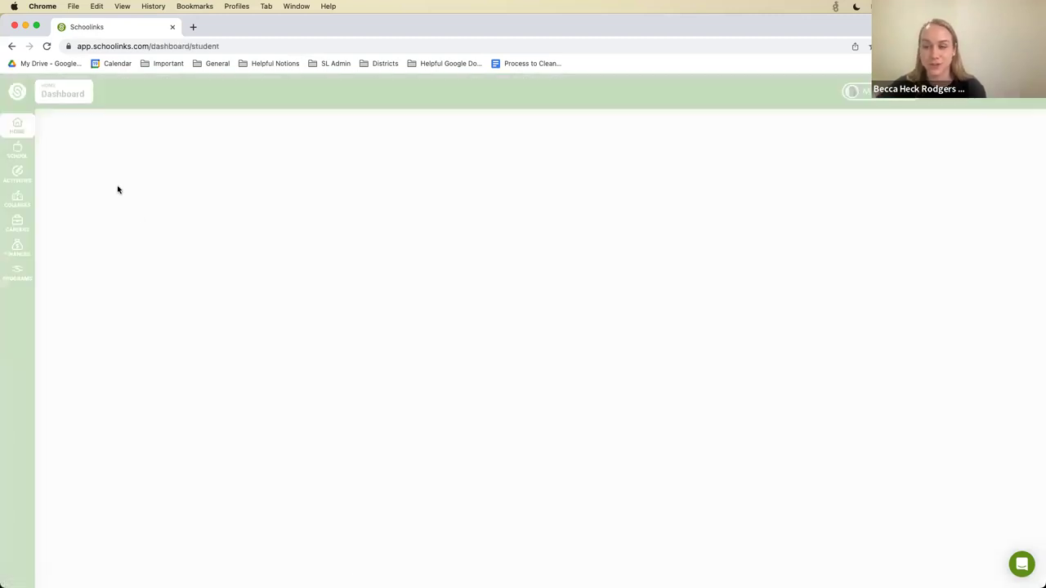